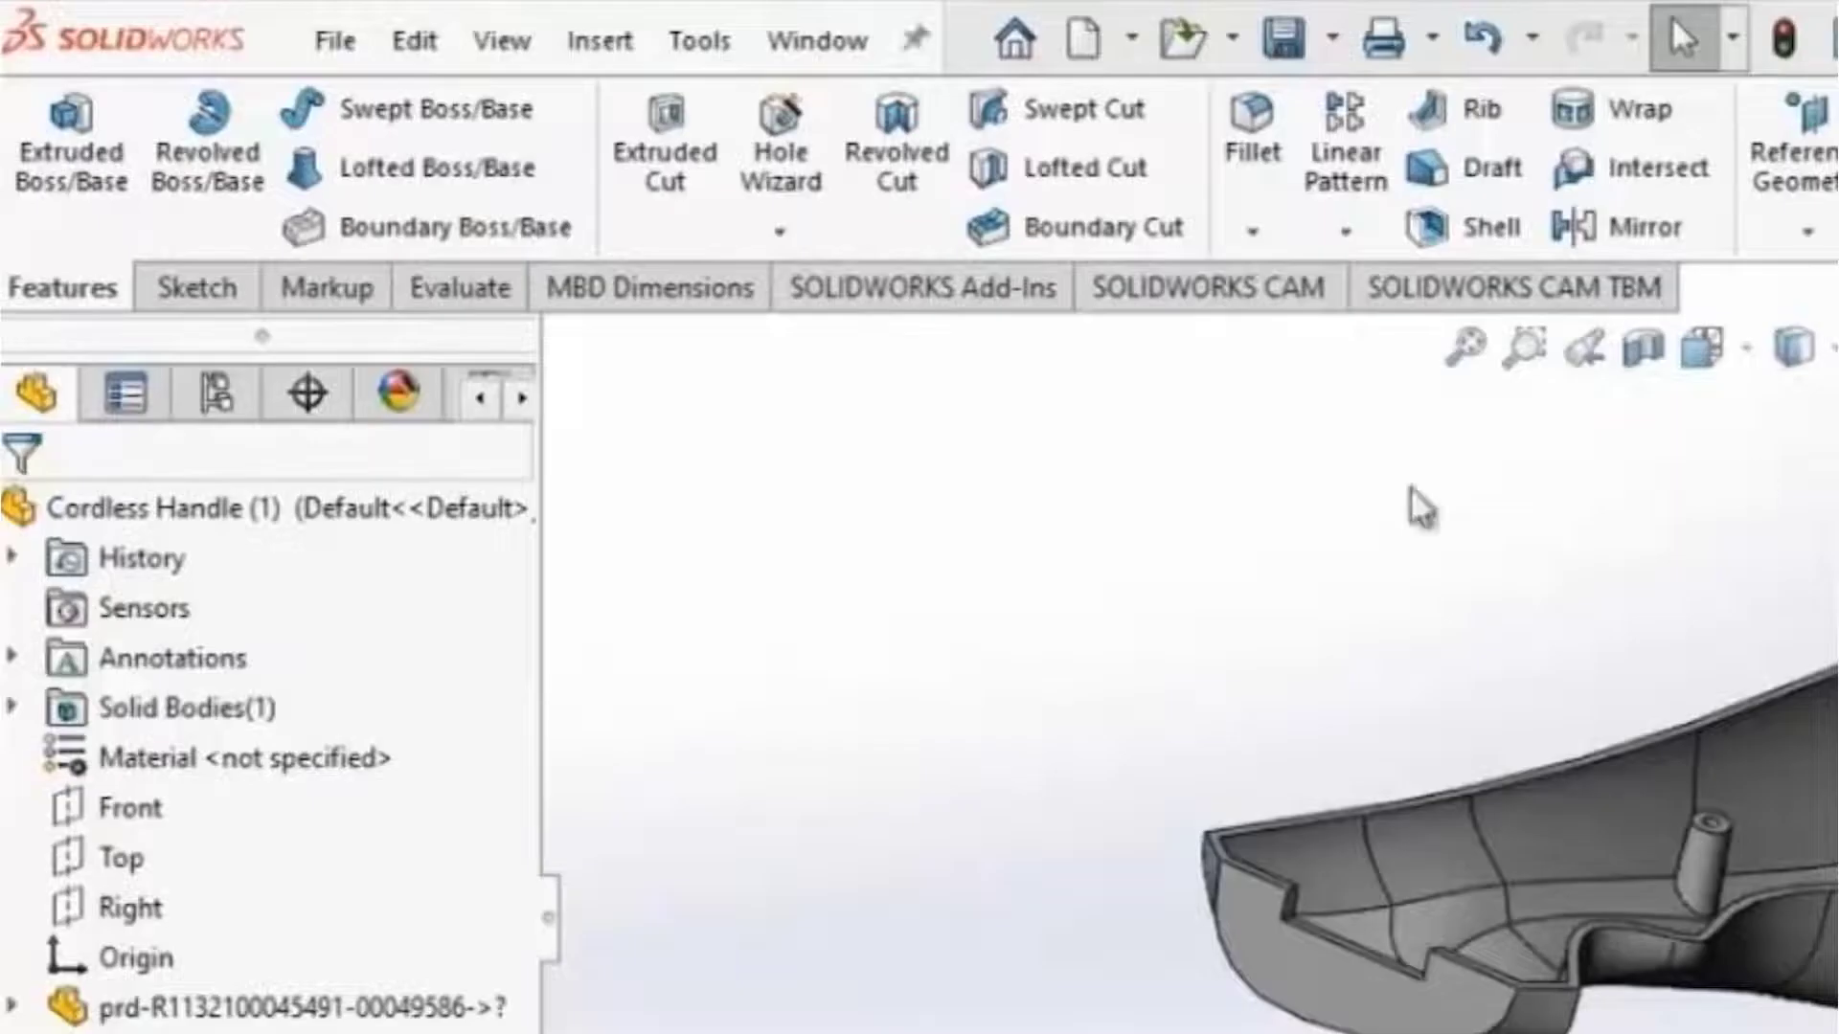
Step: Start Print3D setup for the Cordless Handle from the File menu
left_click(329, 41)
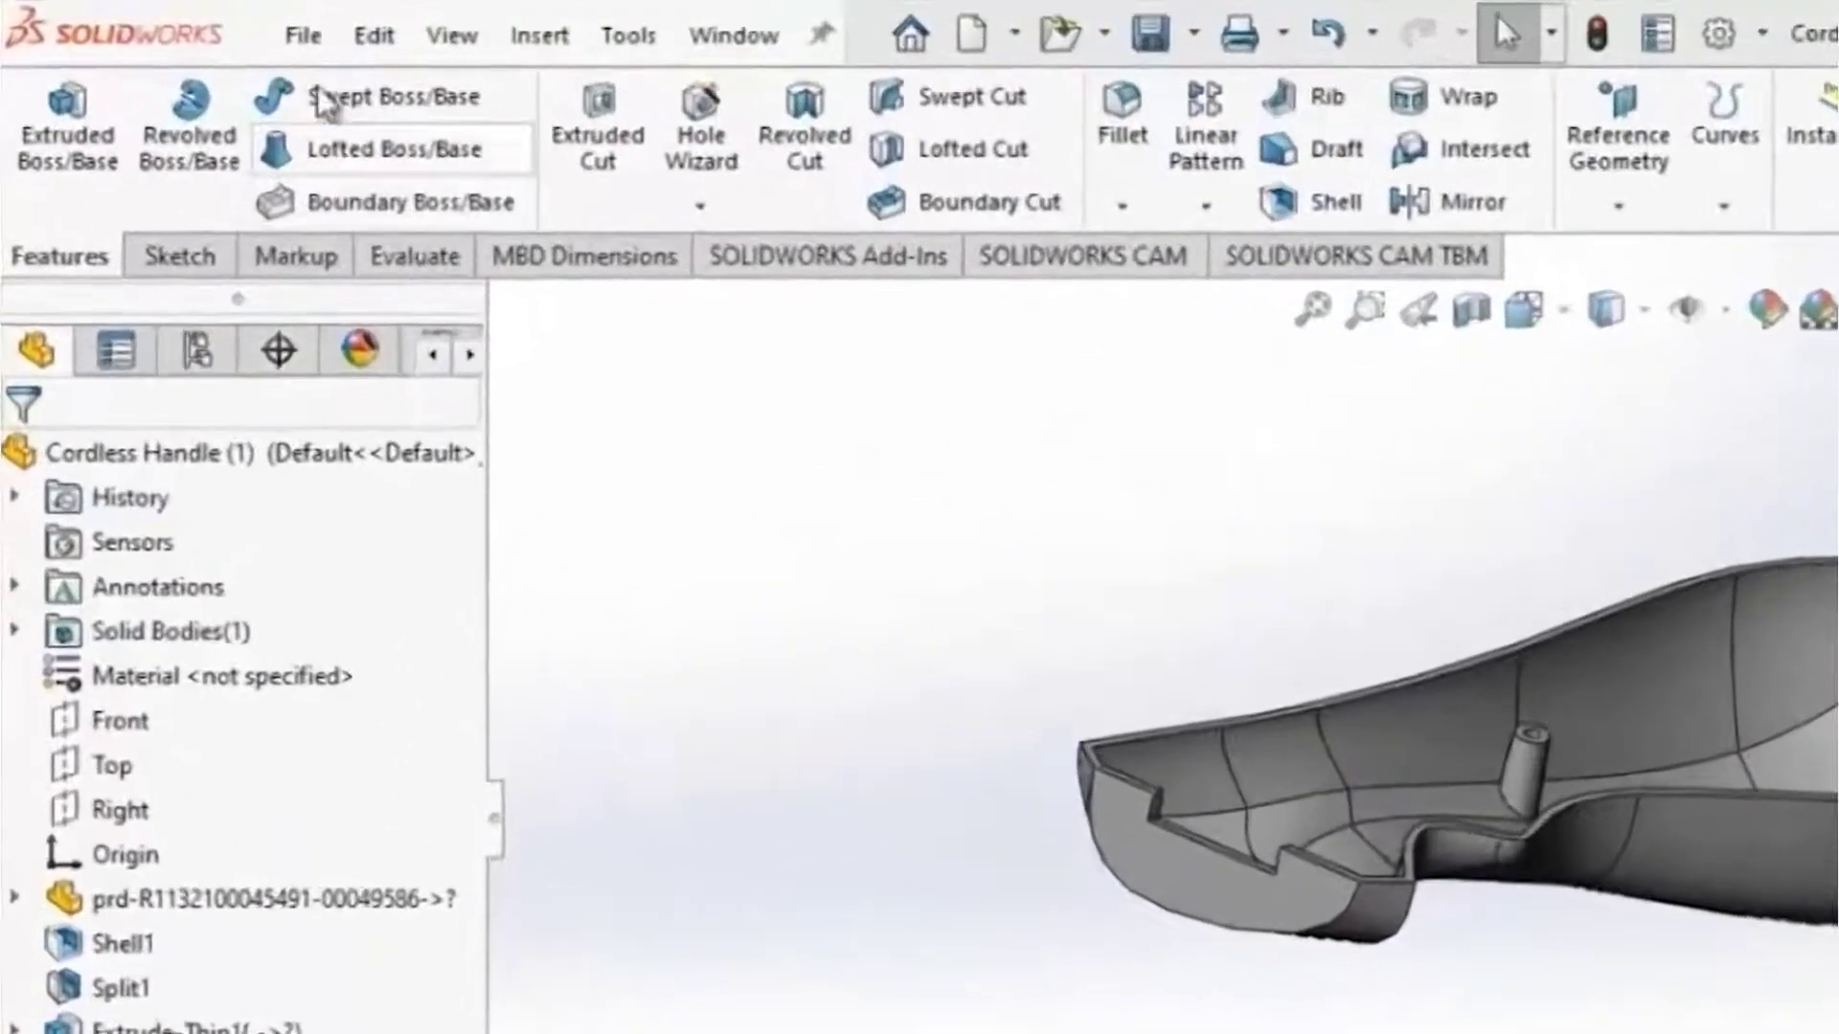
left_click(303, 36)
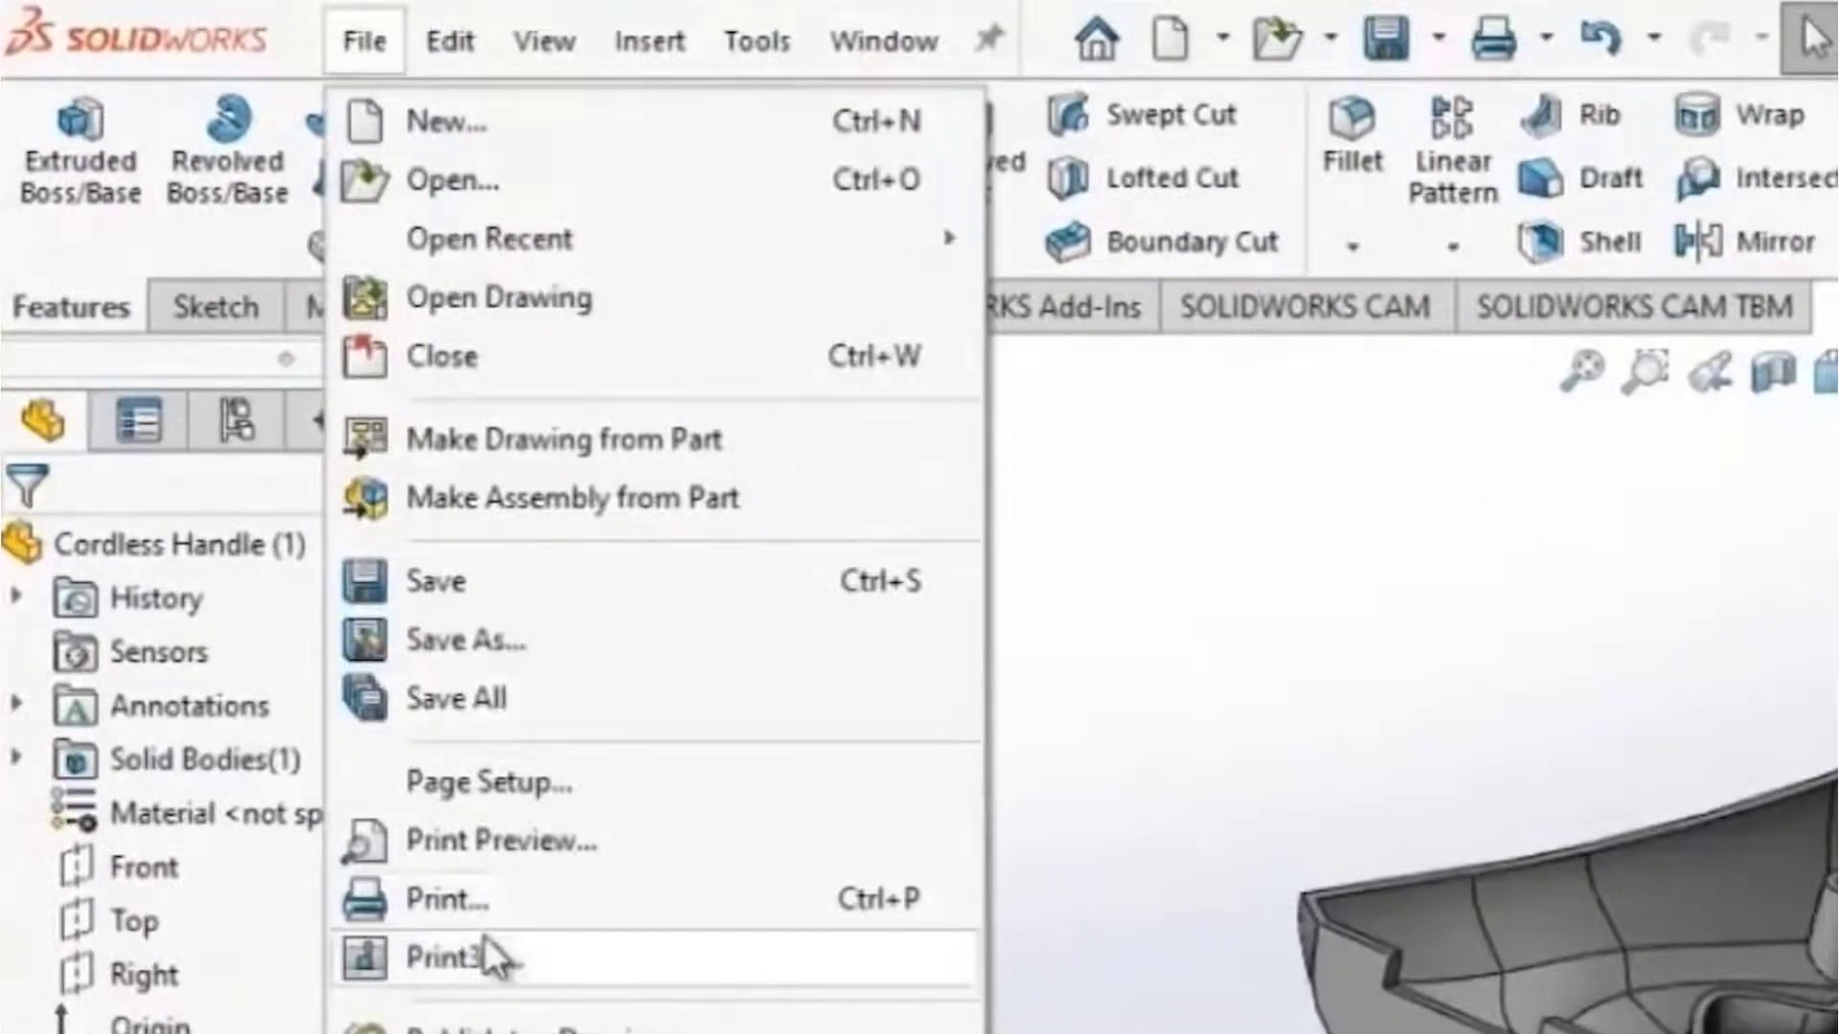
left_click(492, 955)
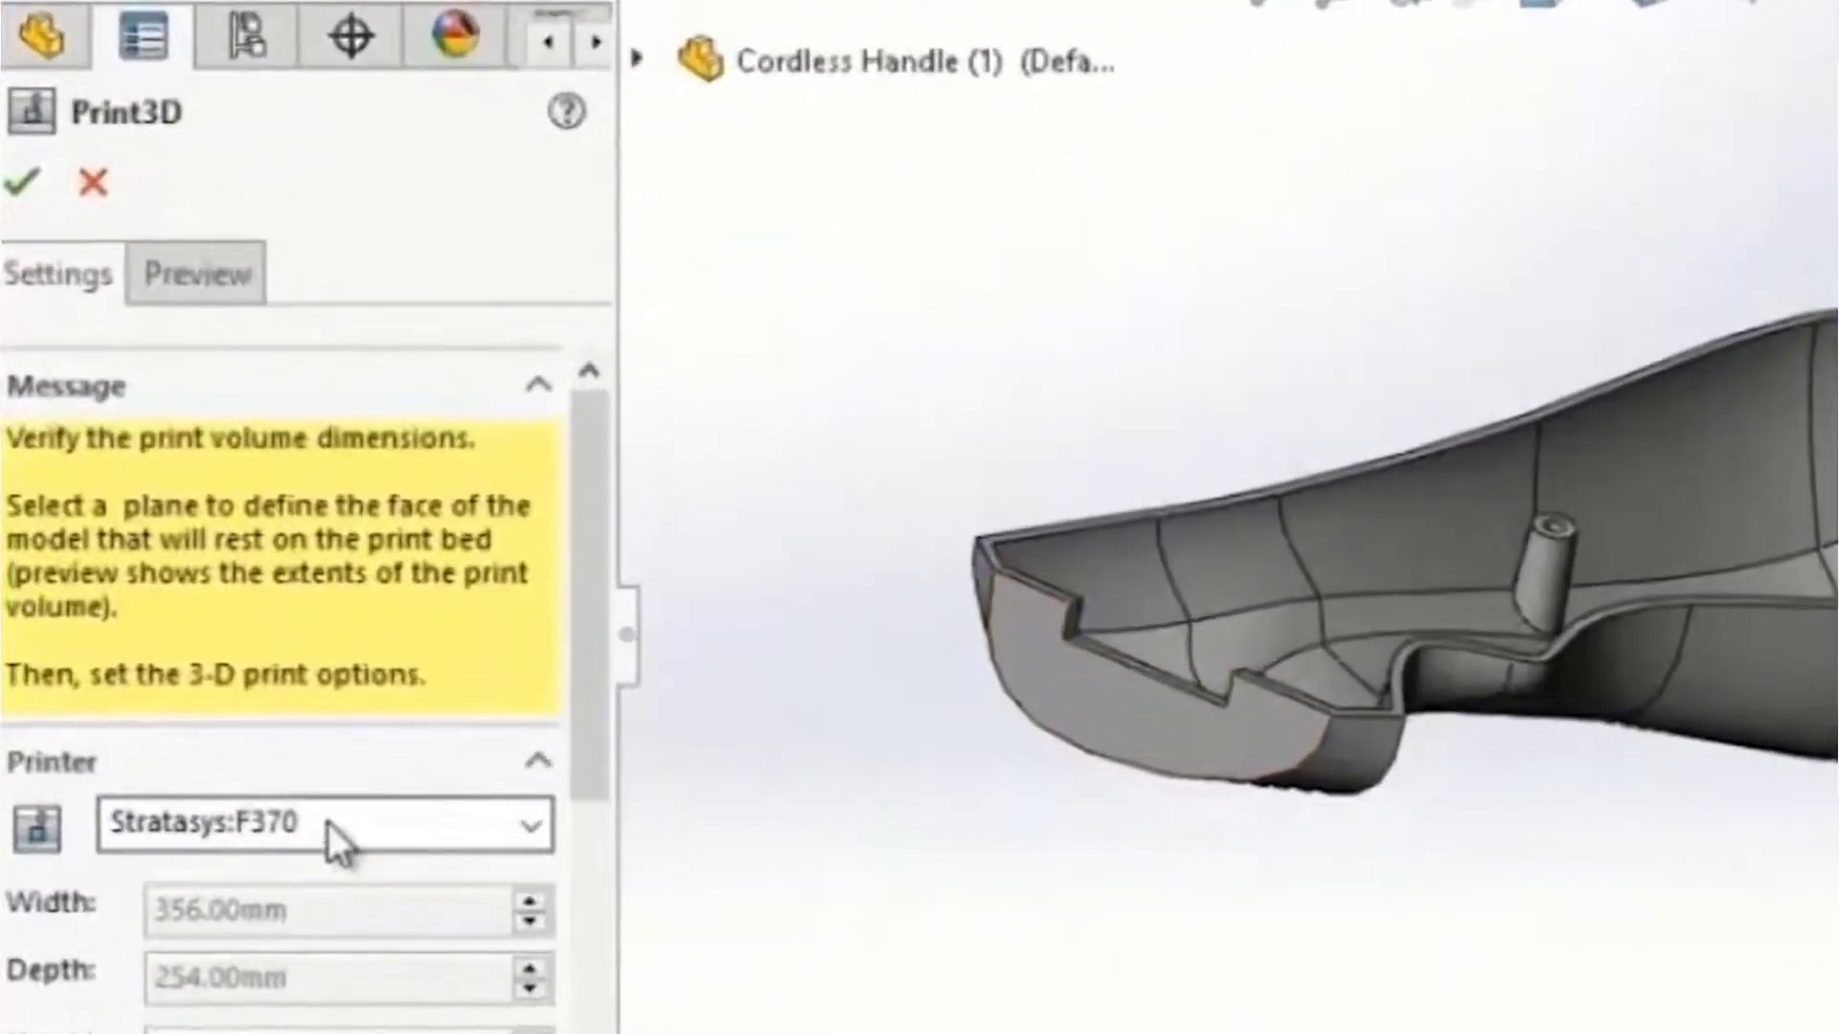
Step: Browse the Stratasys models in Manage Favorites and keep the Stratasys:F370 printer
left_click(195, 667)
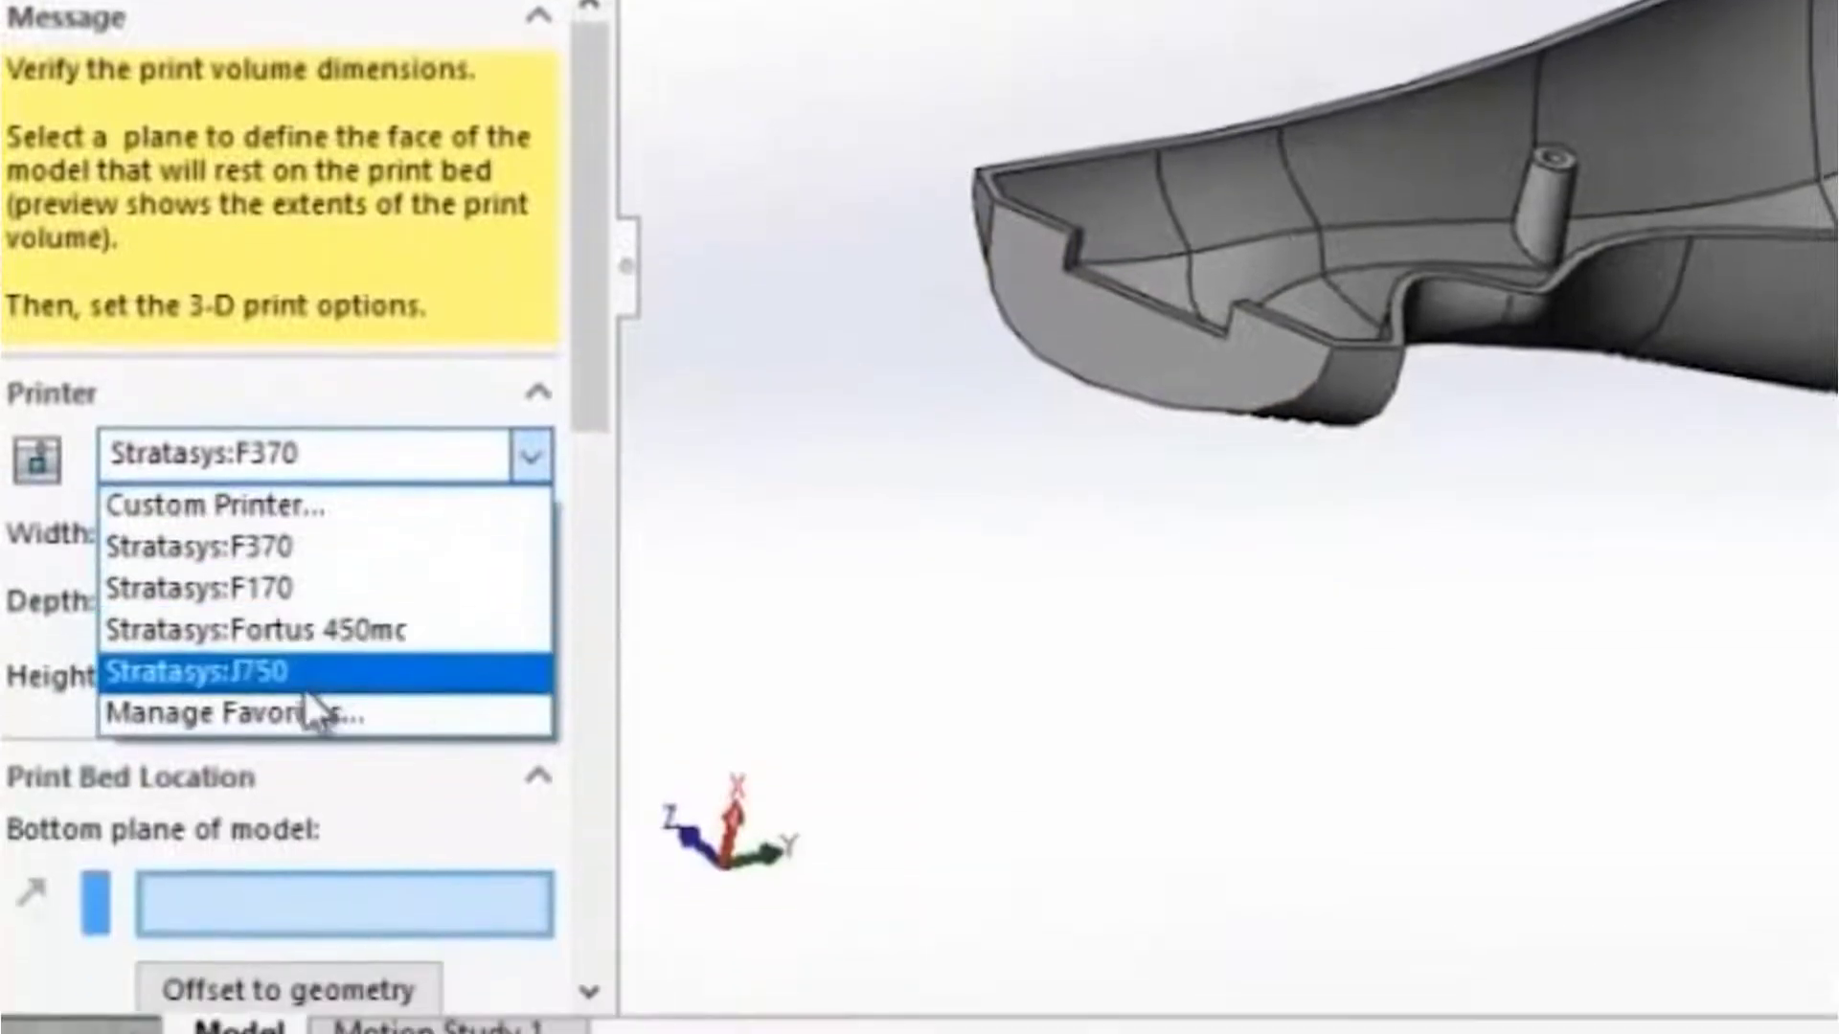
left_click(309, 711)
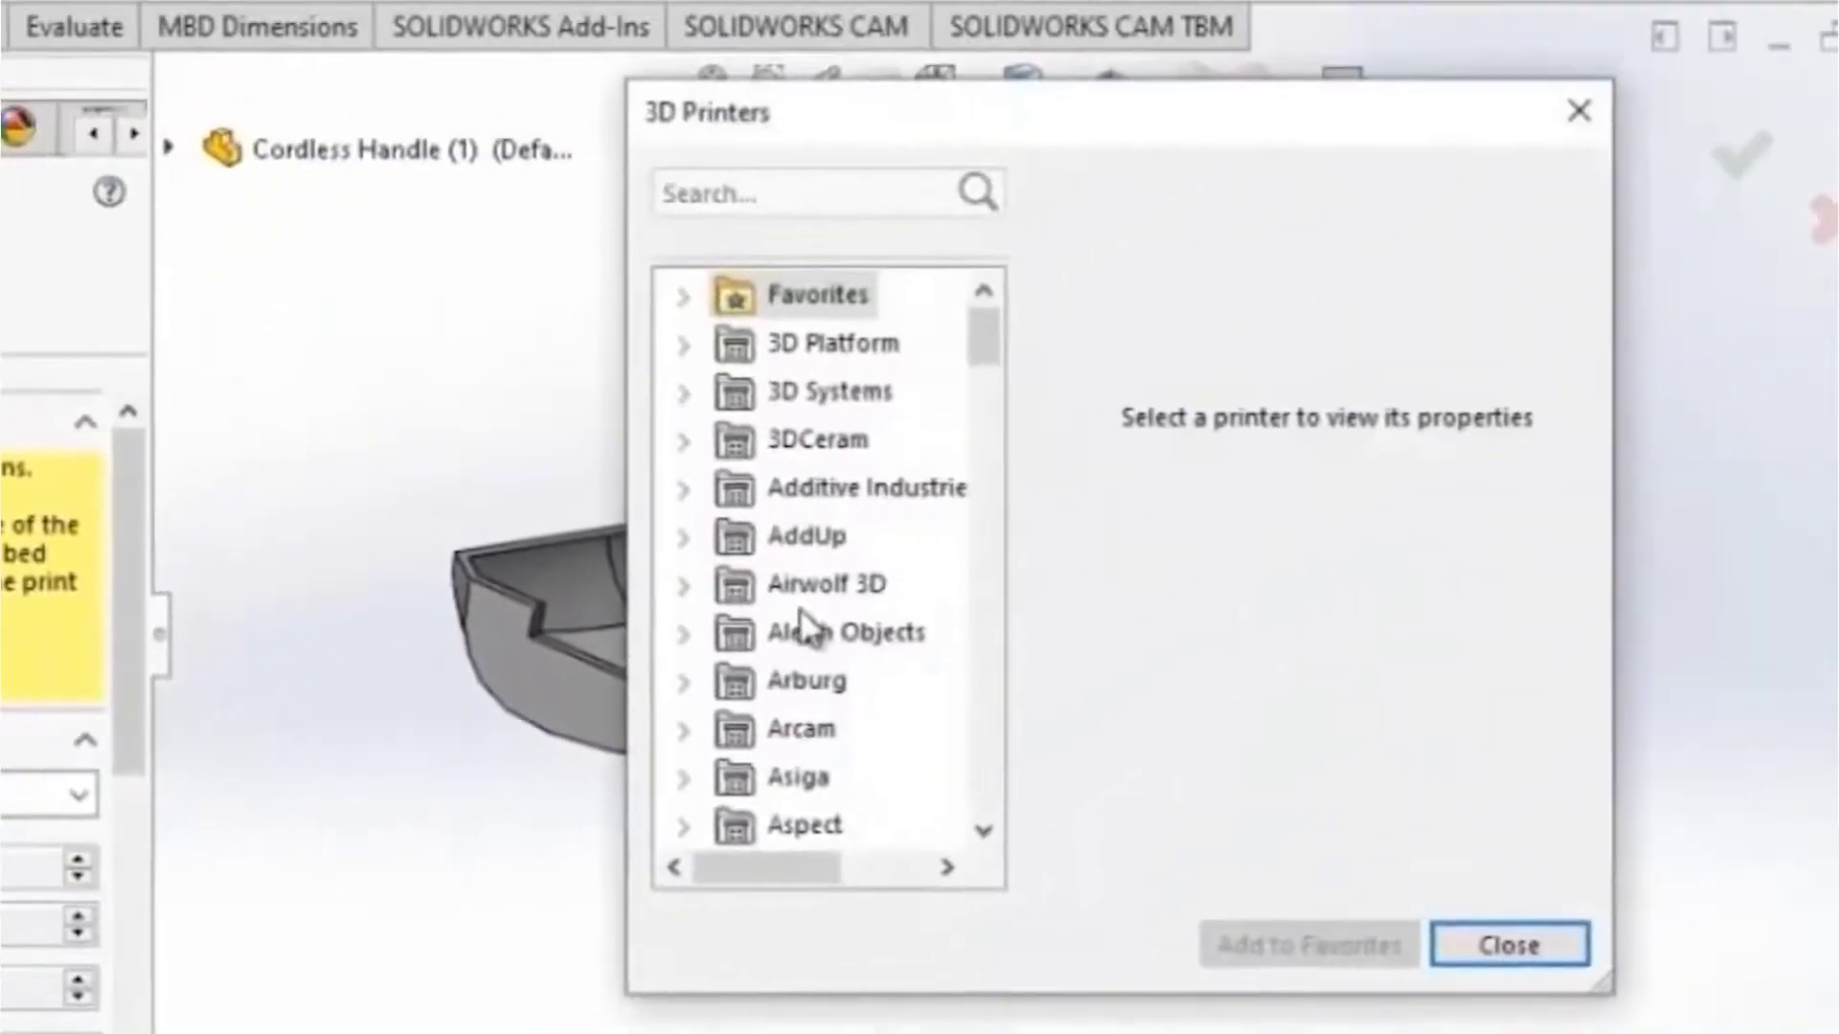
scroll(812, 594, "down", 5)
scroll(812, 577, "down", 16)
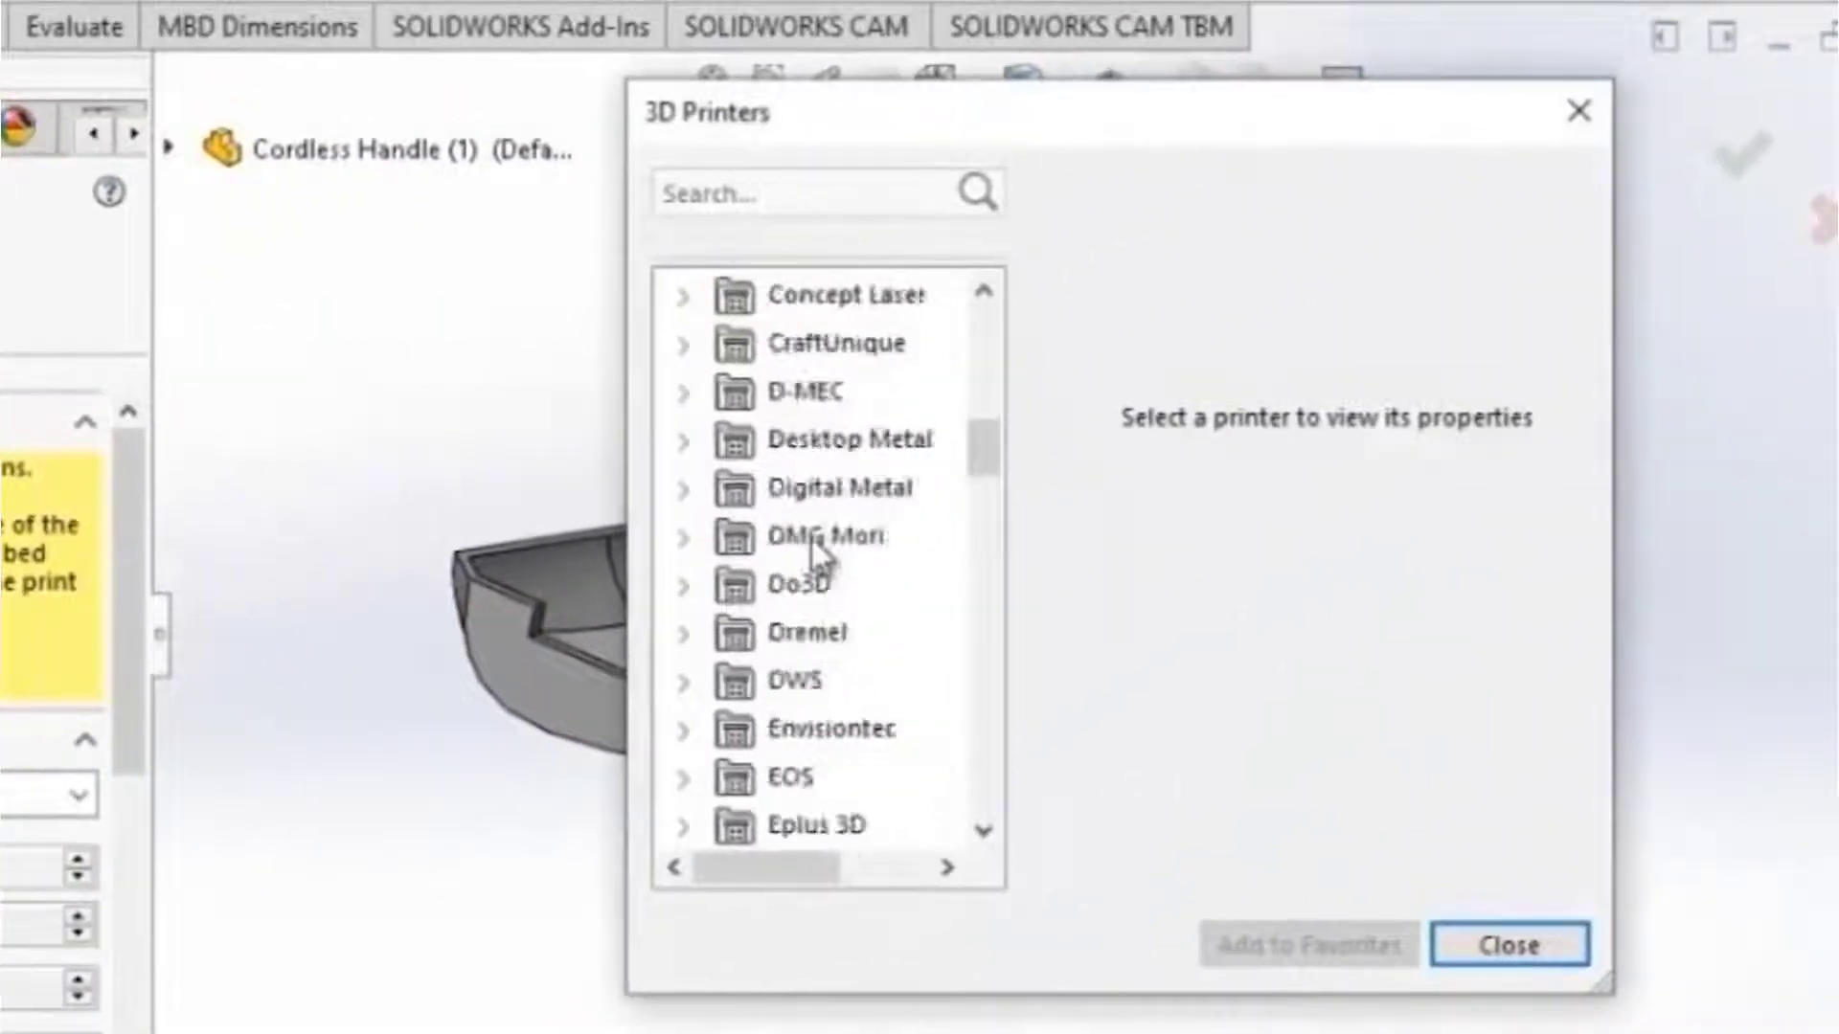
scroll(803, 491, "down", 8)
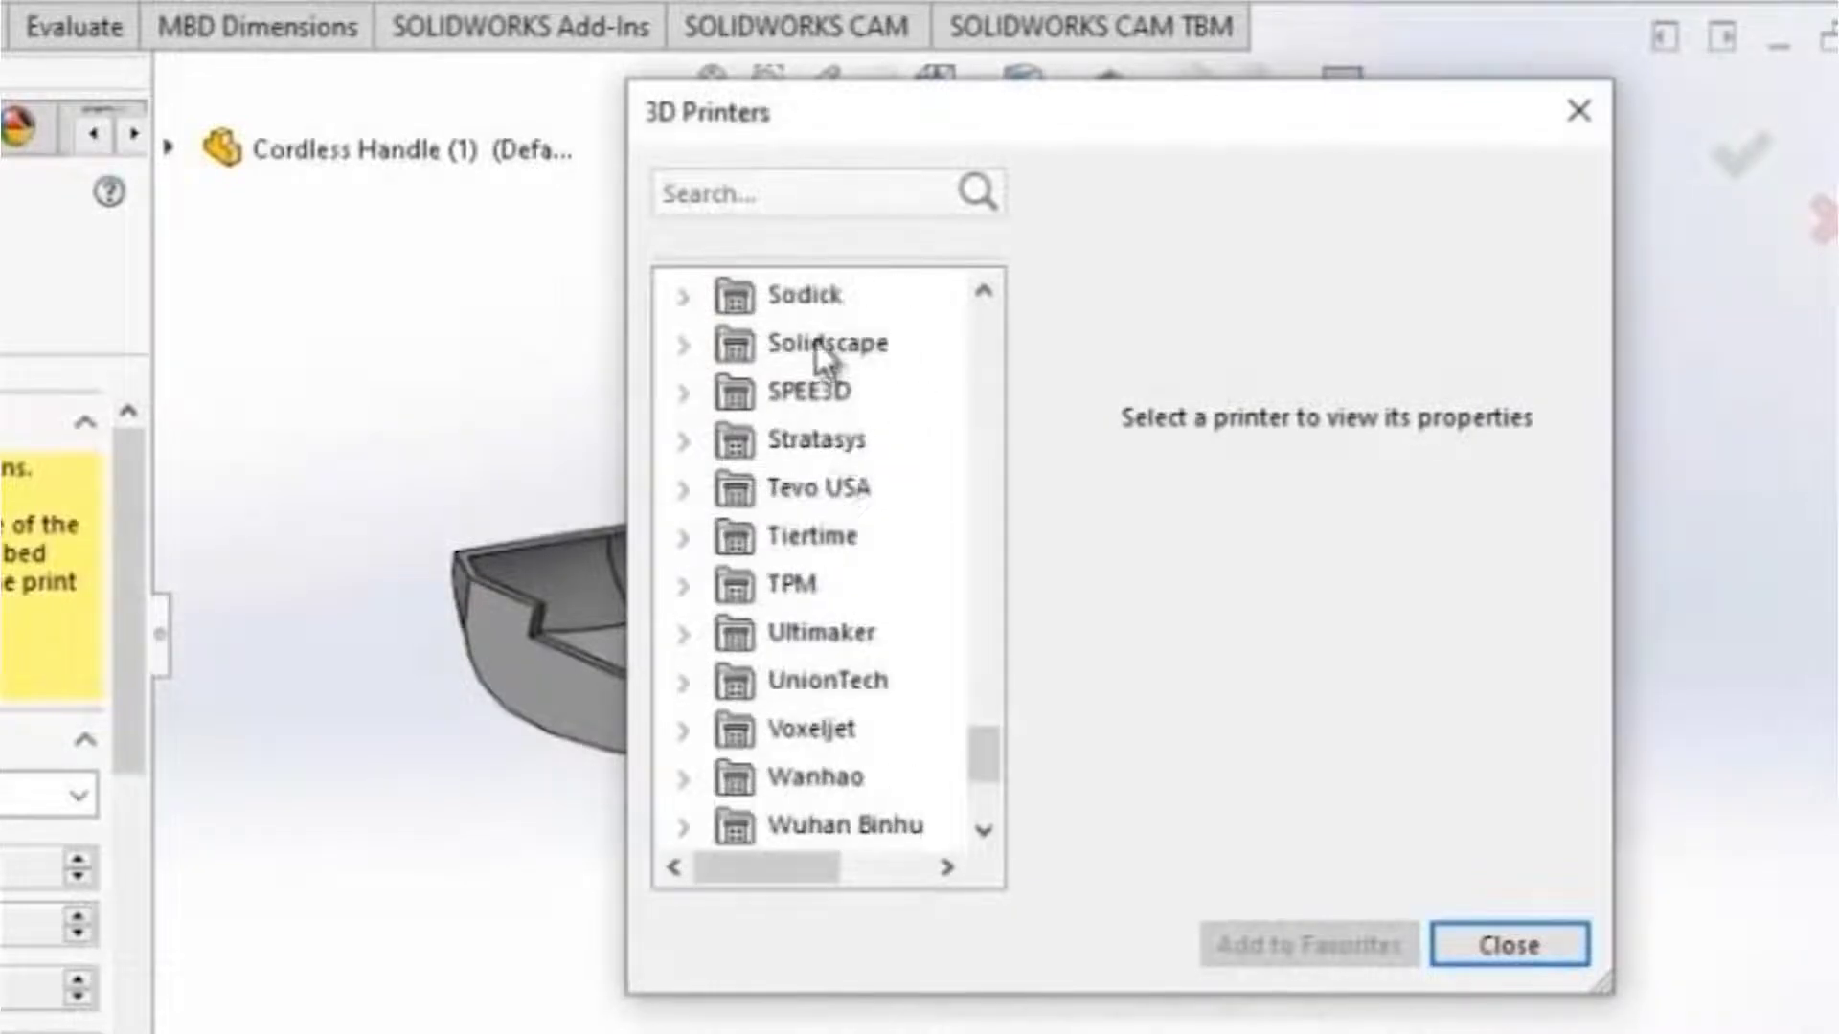
left_click(802, 445)
left_click(701, 442)
scroll(852, 446, "down", 4)
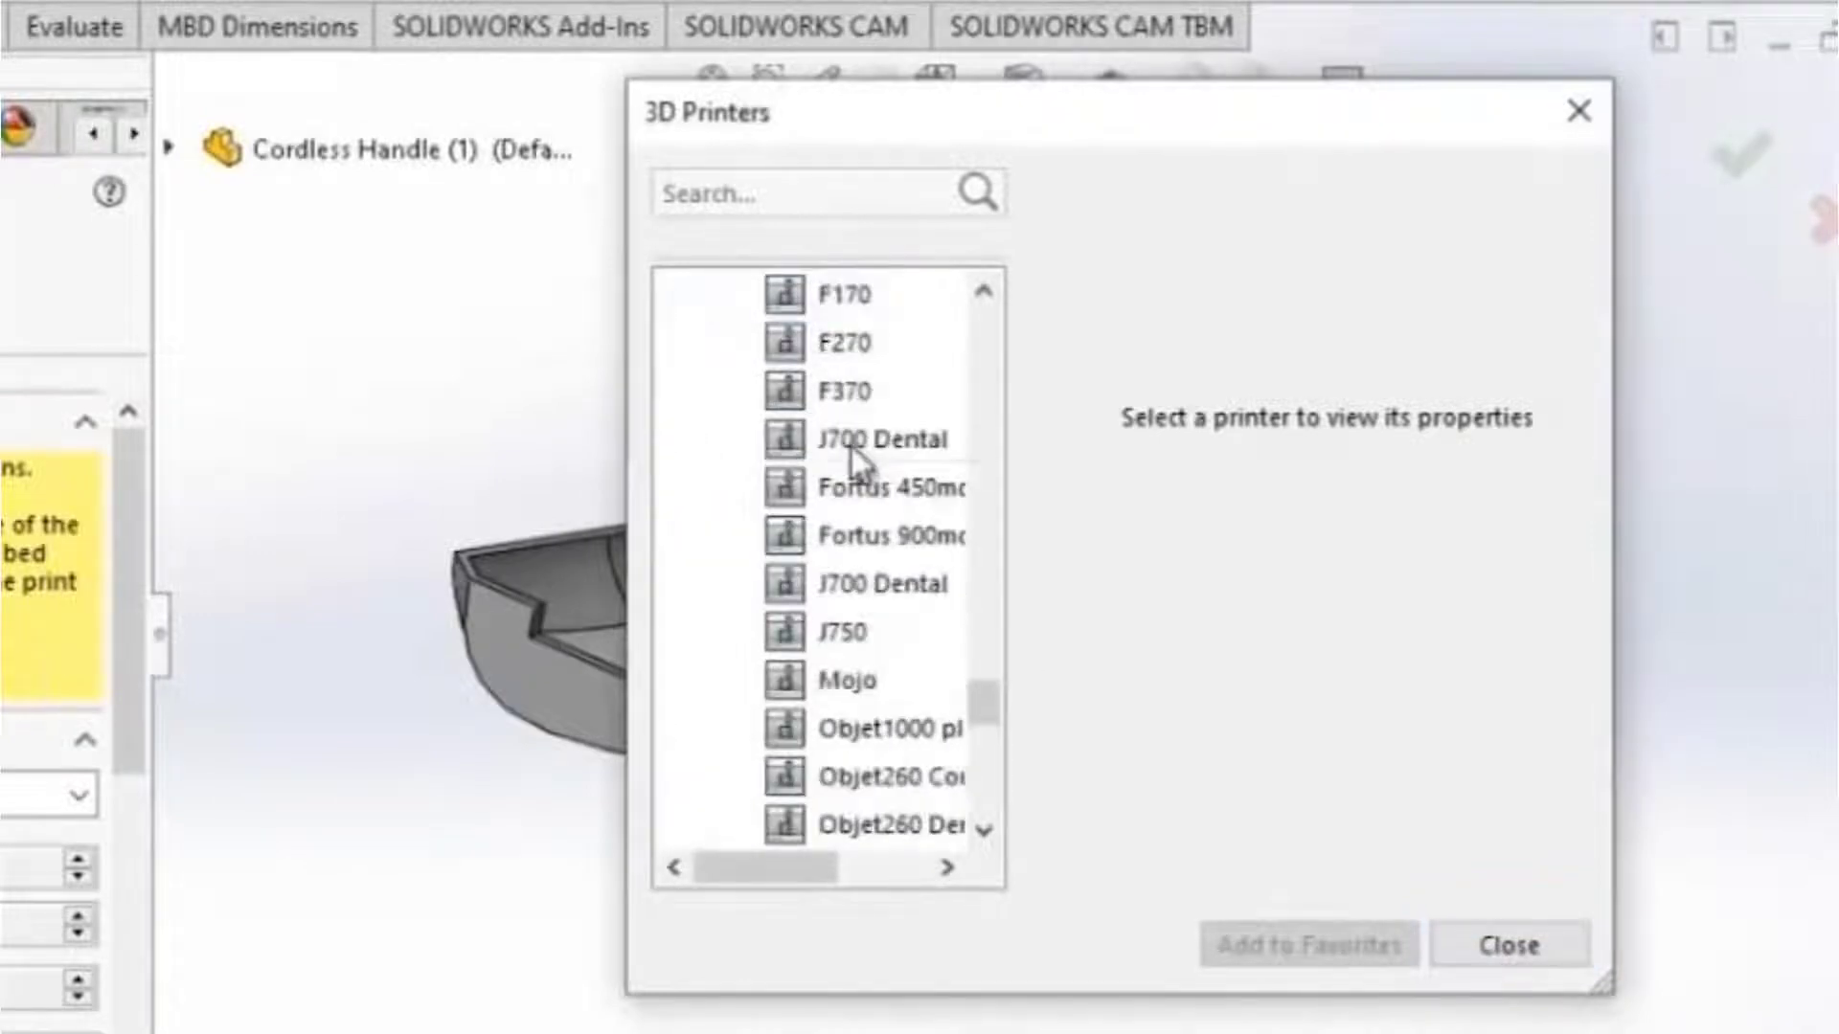
scroll(851, 448, "up", 5)
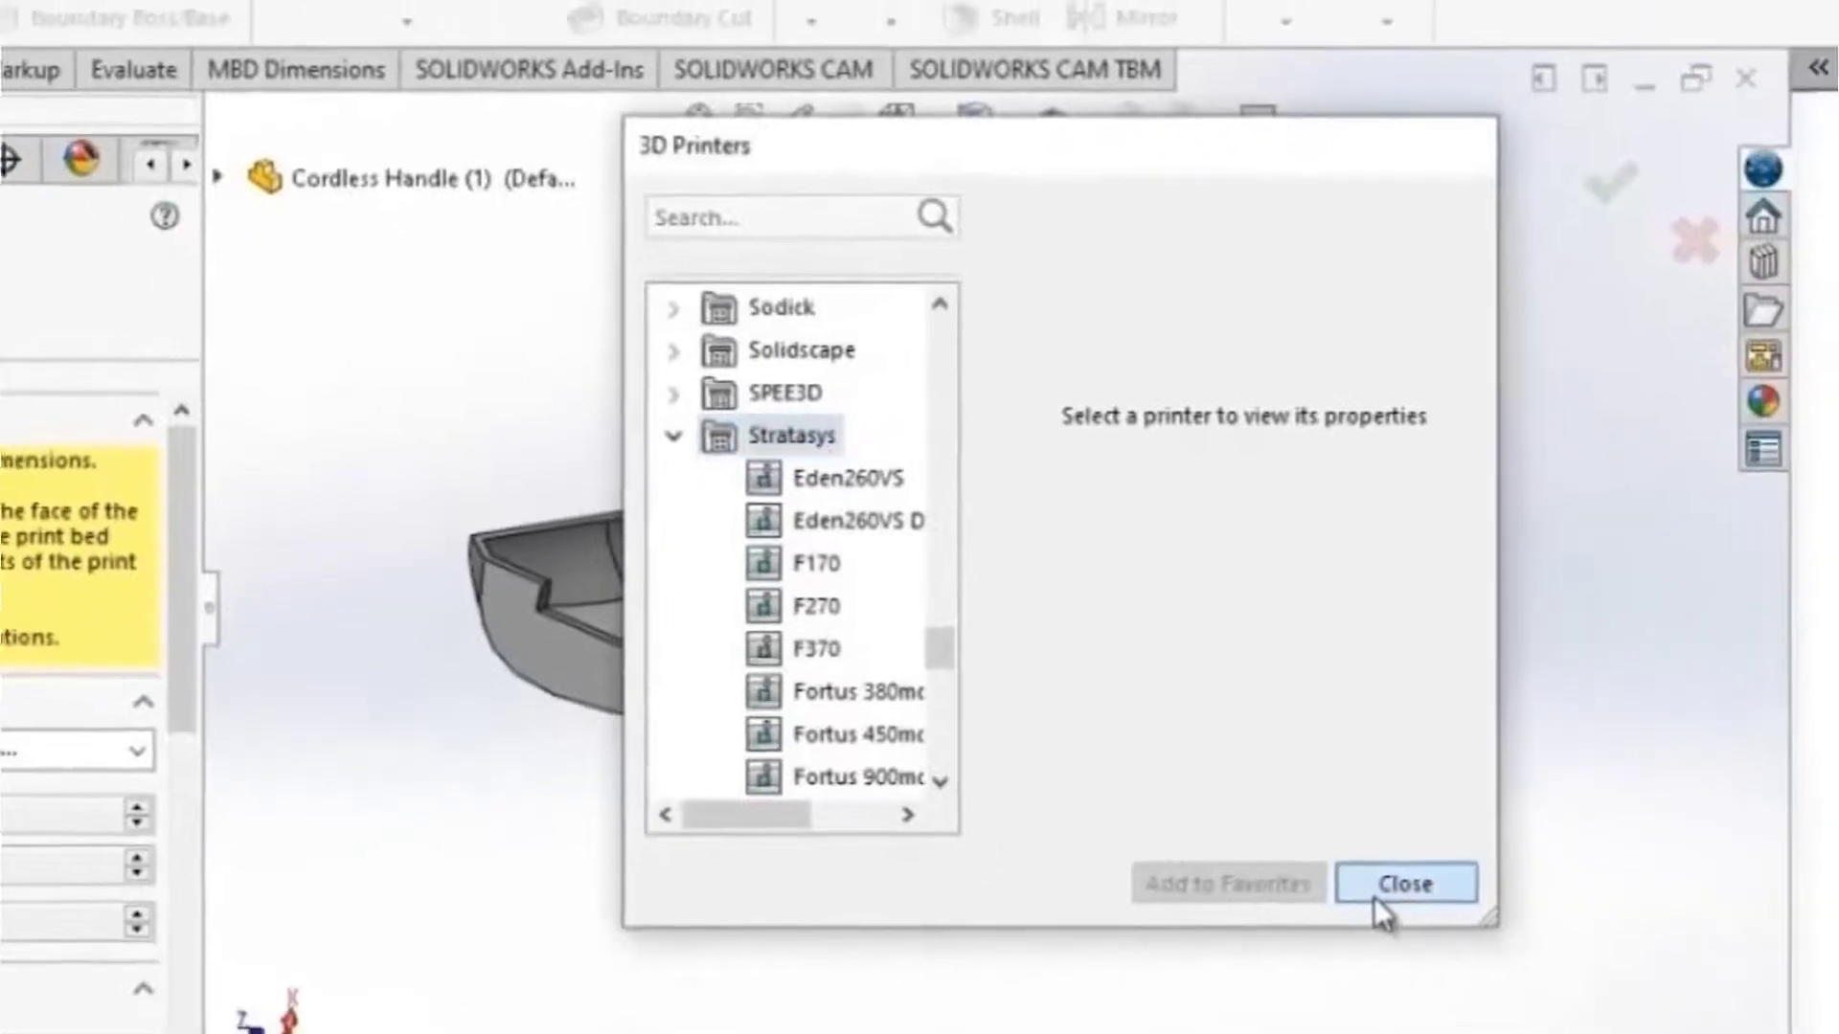
left_click(1494, 948)
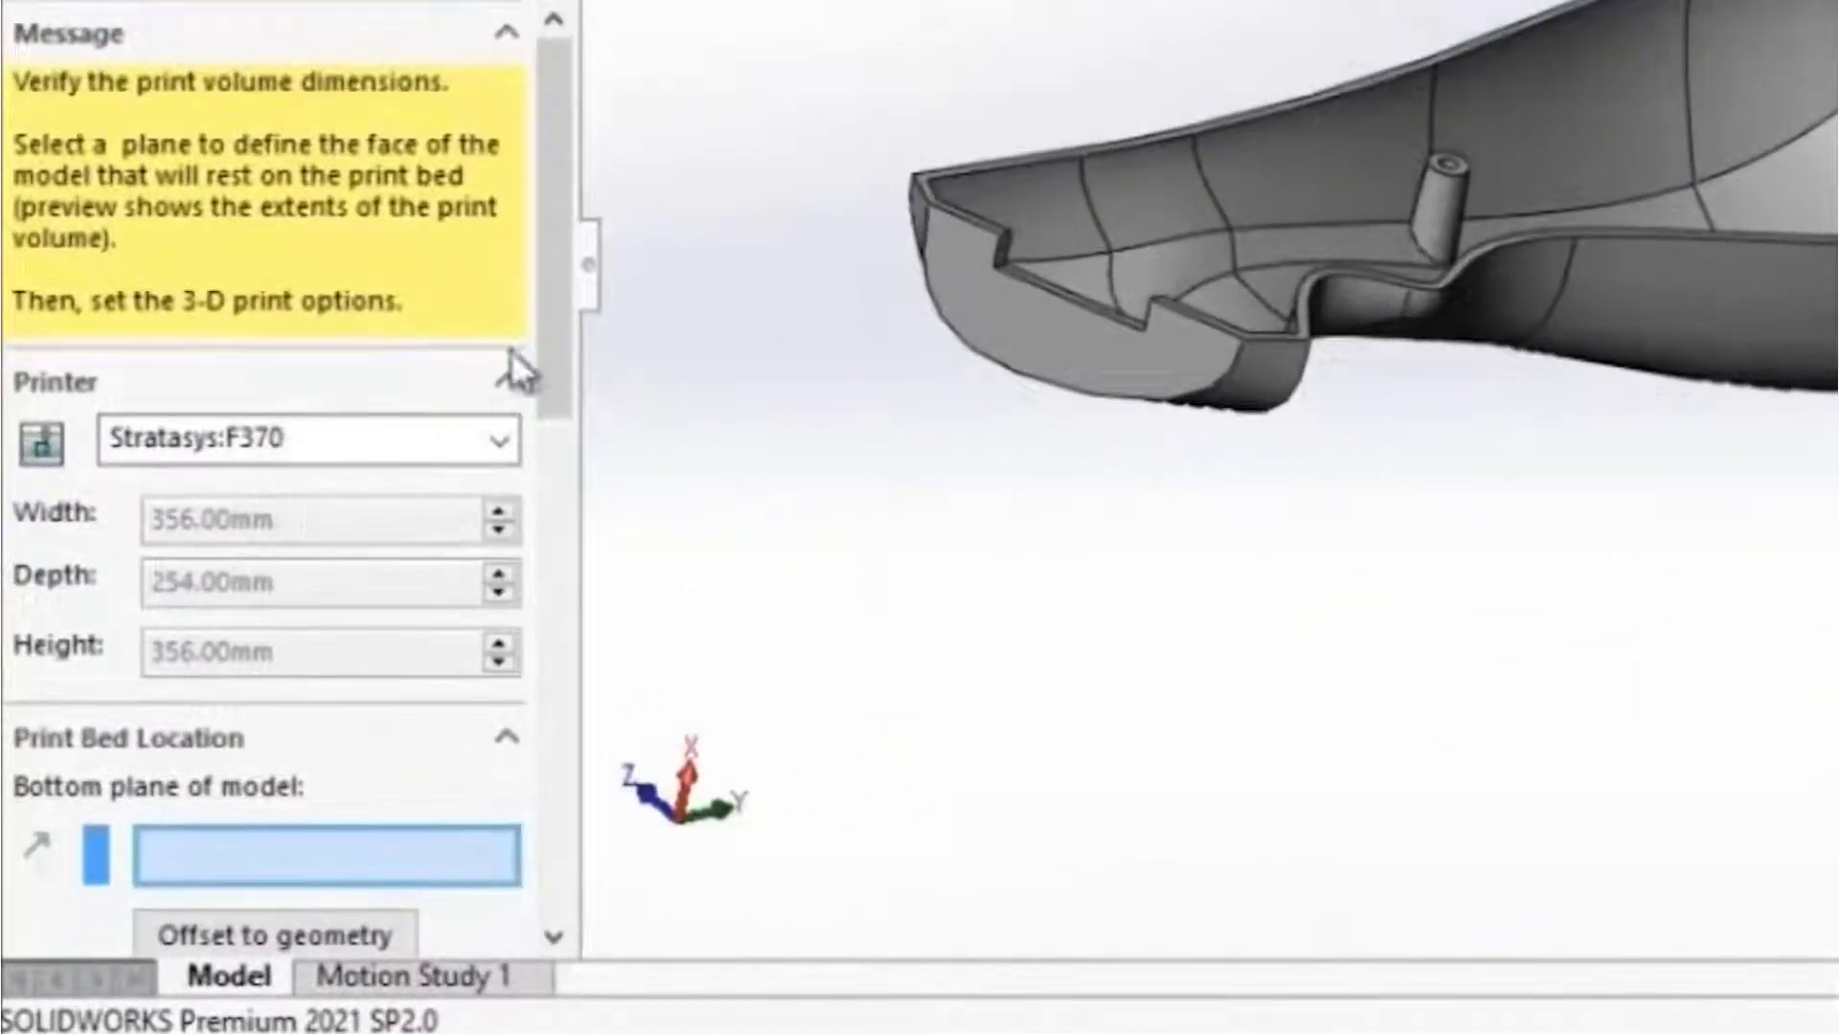
Step: Set Face<1> as the handle's bottom plane and offset the model down onto the bed
left_click_drag(549, 226, 570, 326)
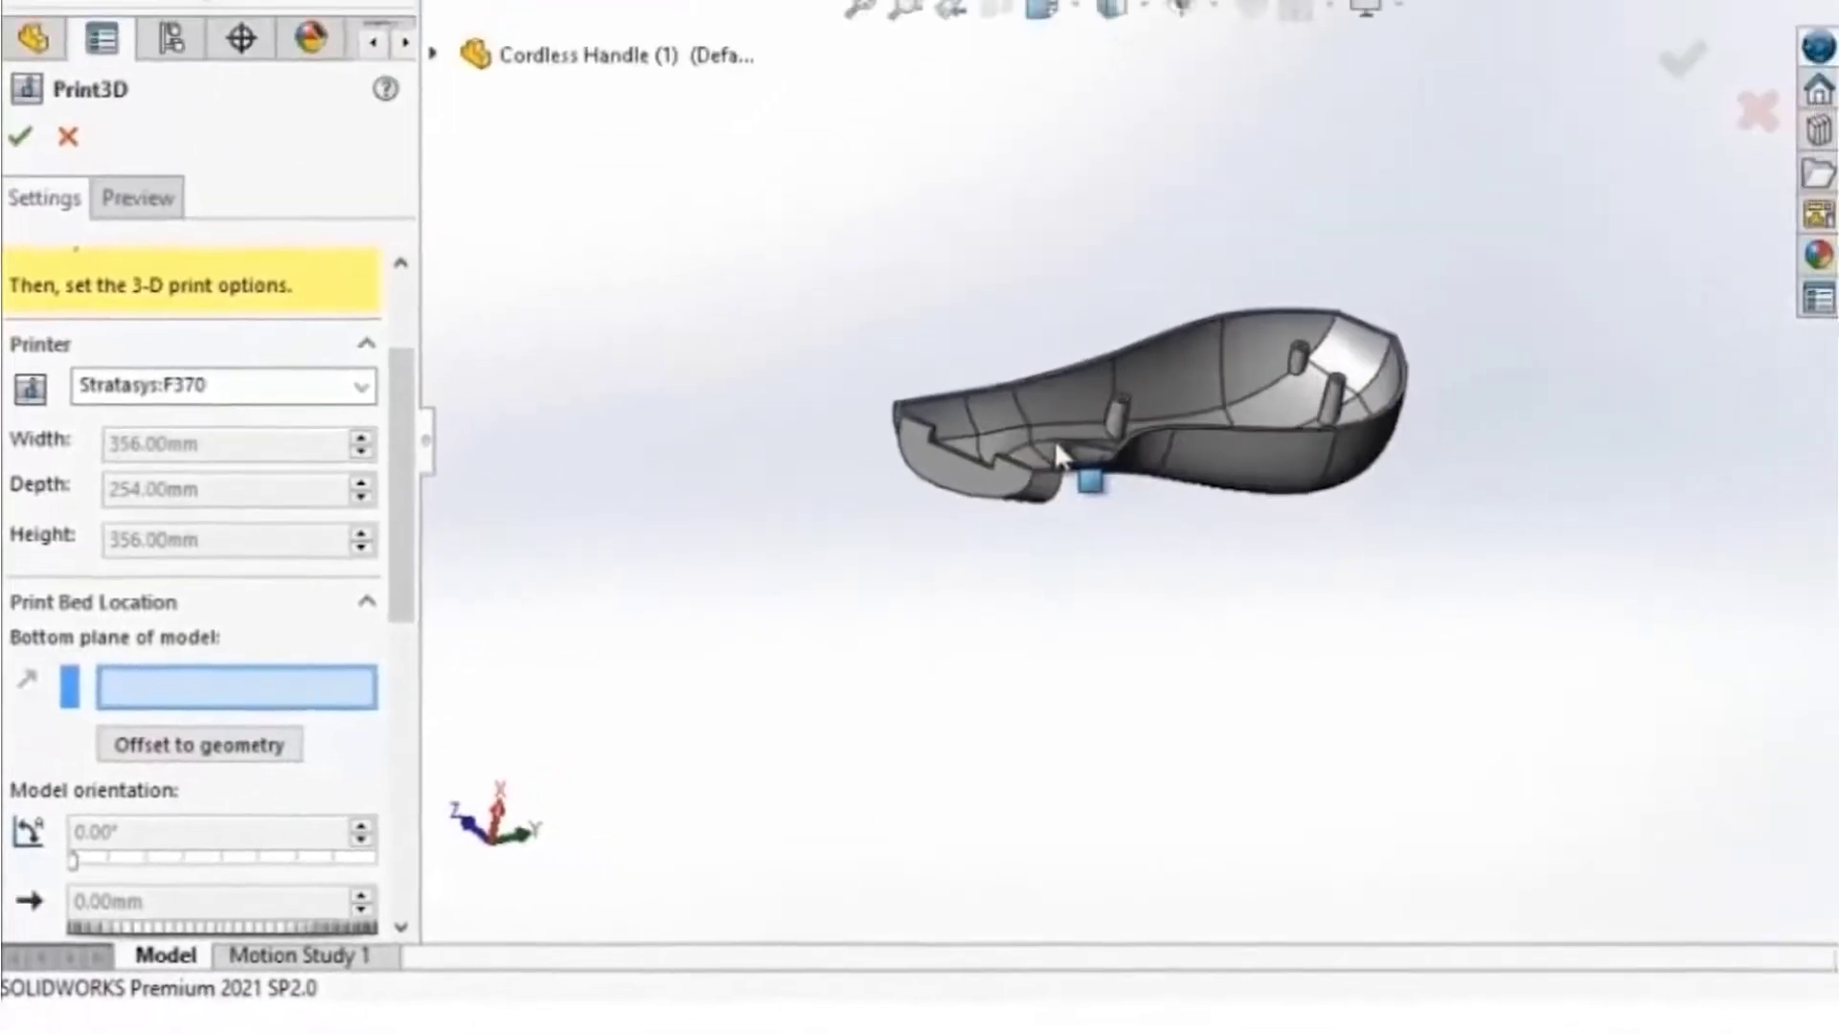
scroll(1156, 412, "down", 10)
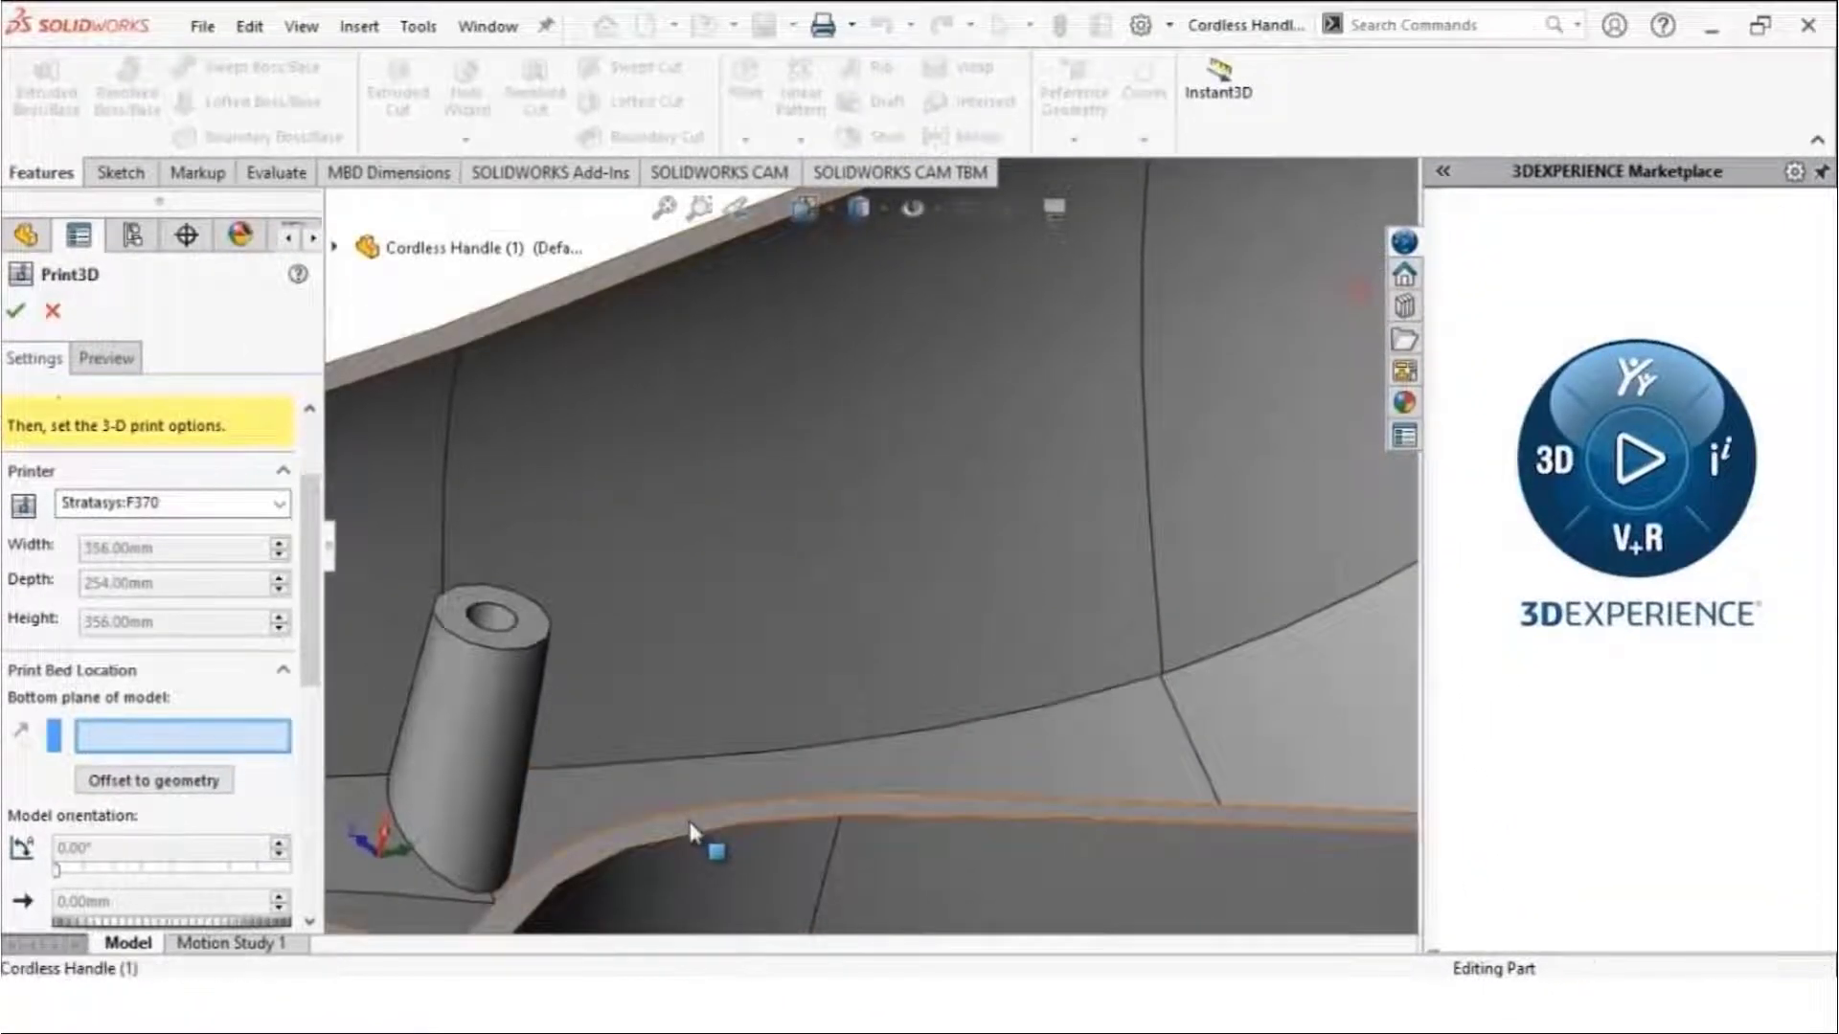
left_click(691, 826)
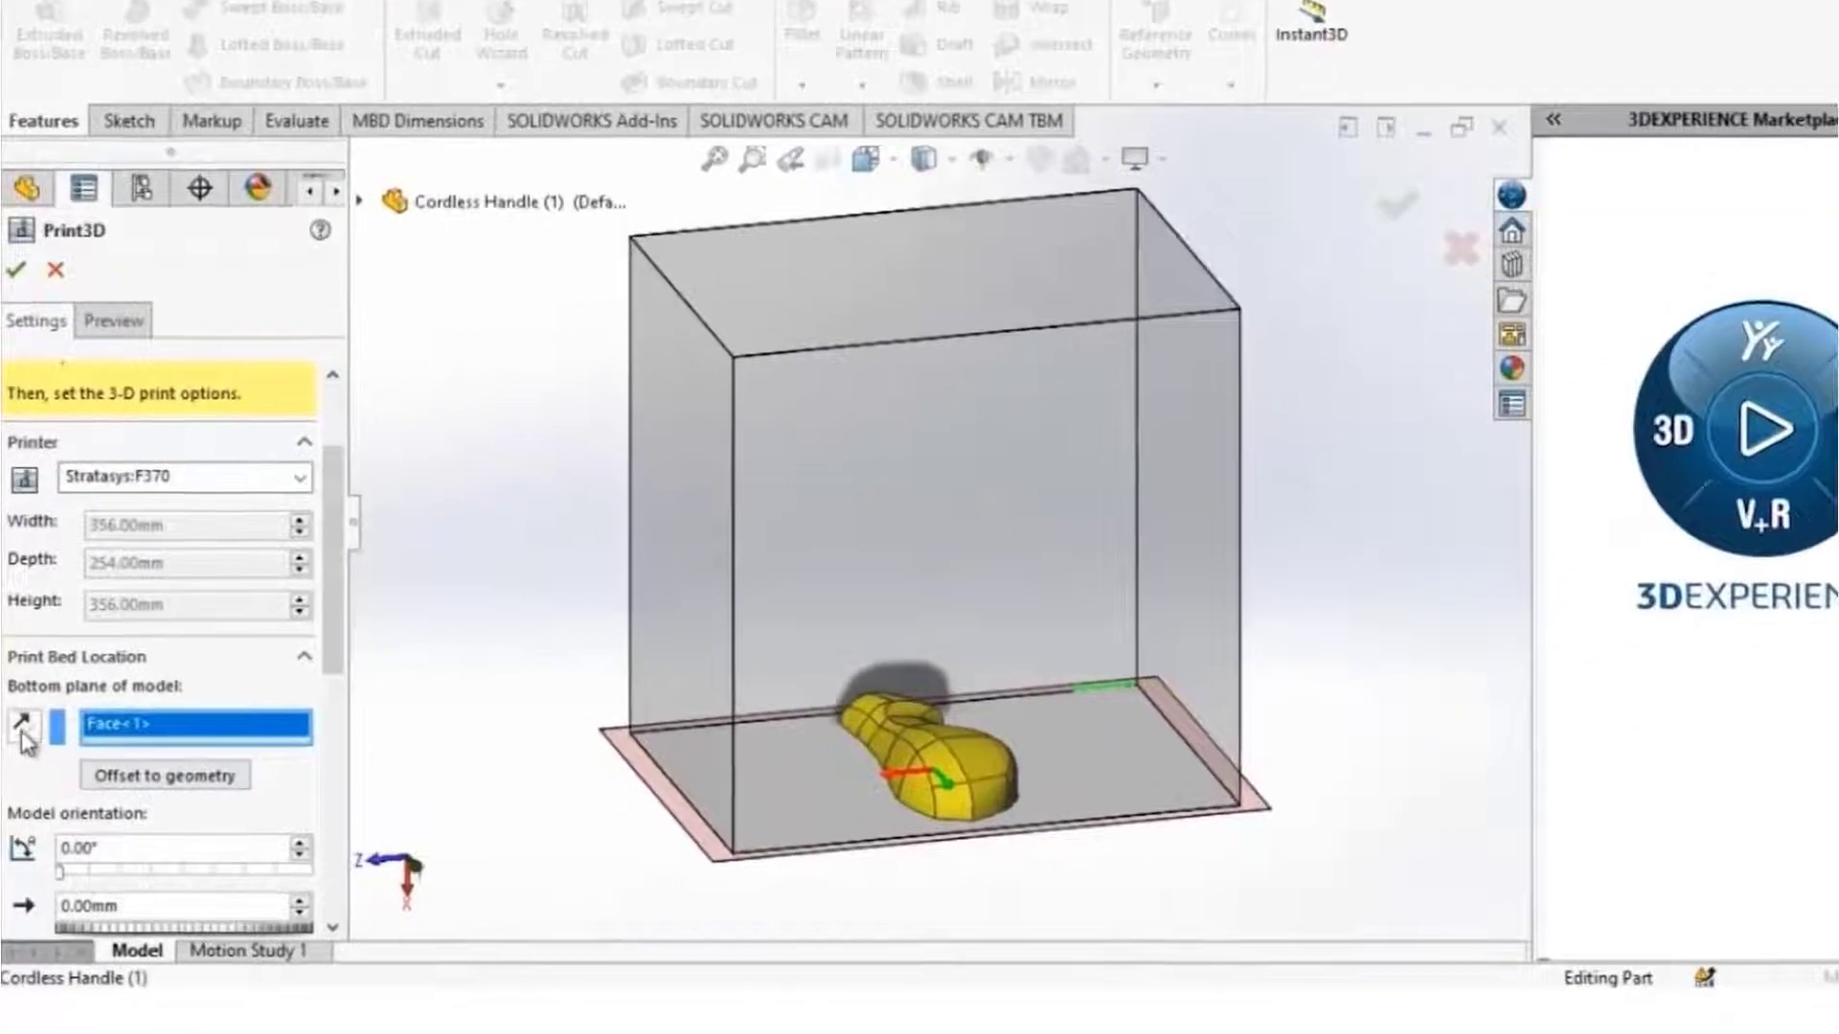
left_click(218, 779)
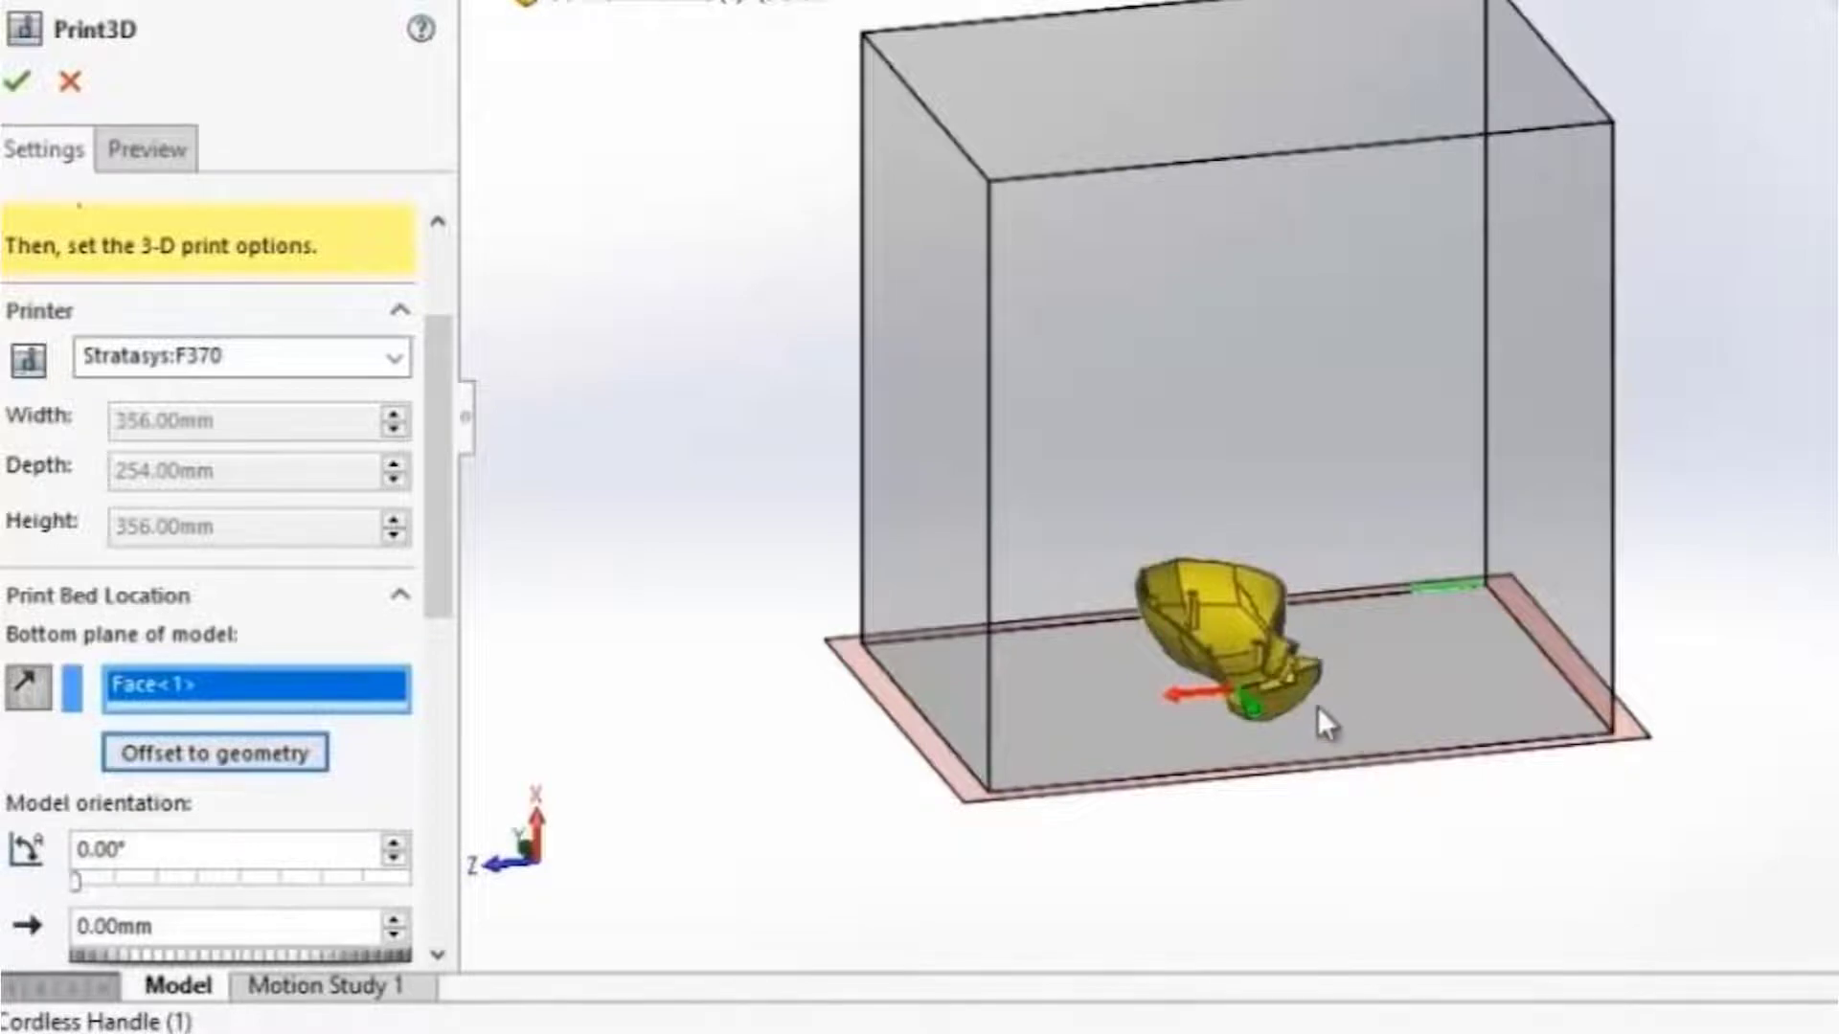
scroll(939, 591, "up", 5)
Step: Rotate the handle 90° on the bed and offset it 16 mm in X and 1 mm in Y
scroll(939, 591, "down", 3)
middle_click_drag(940, 591, 1025, 498)
scroll(412, 618, "down", 6)
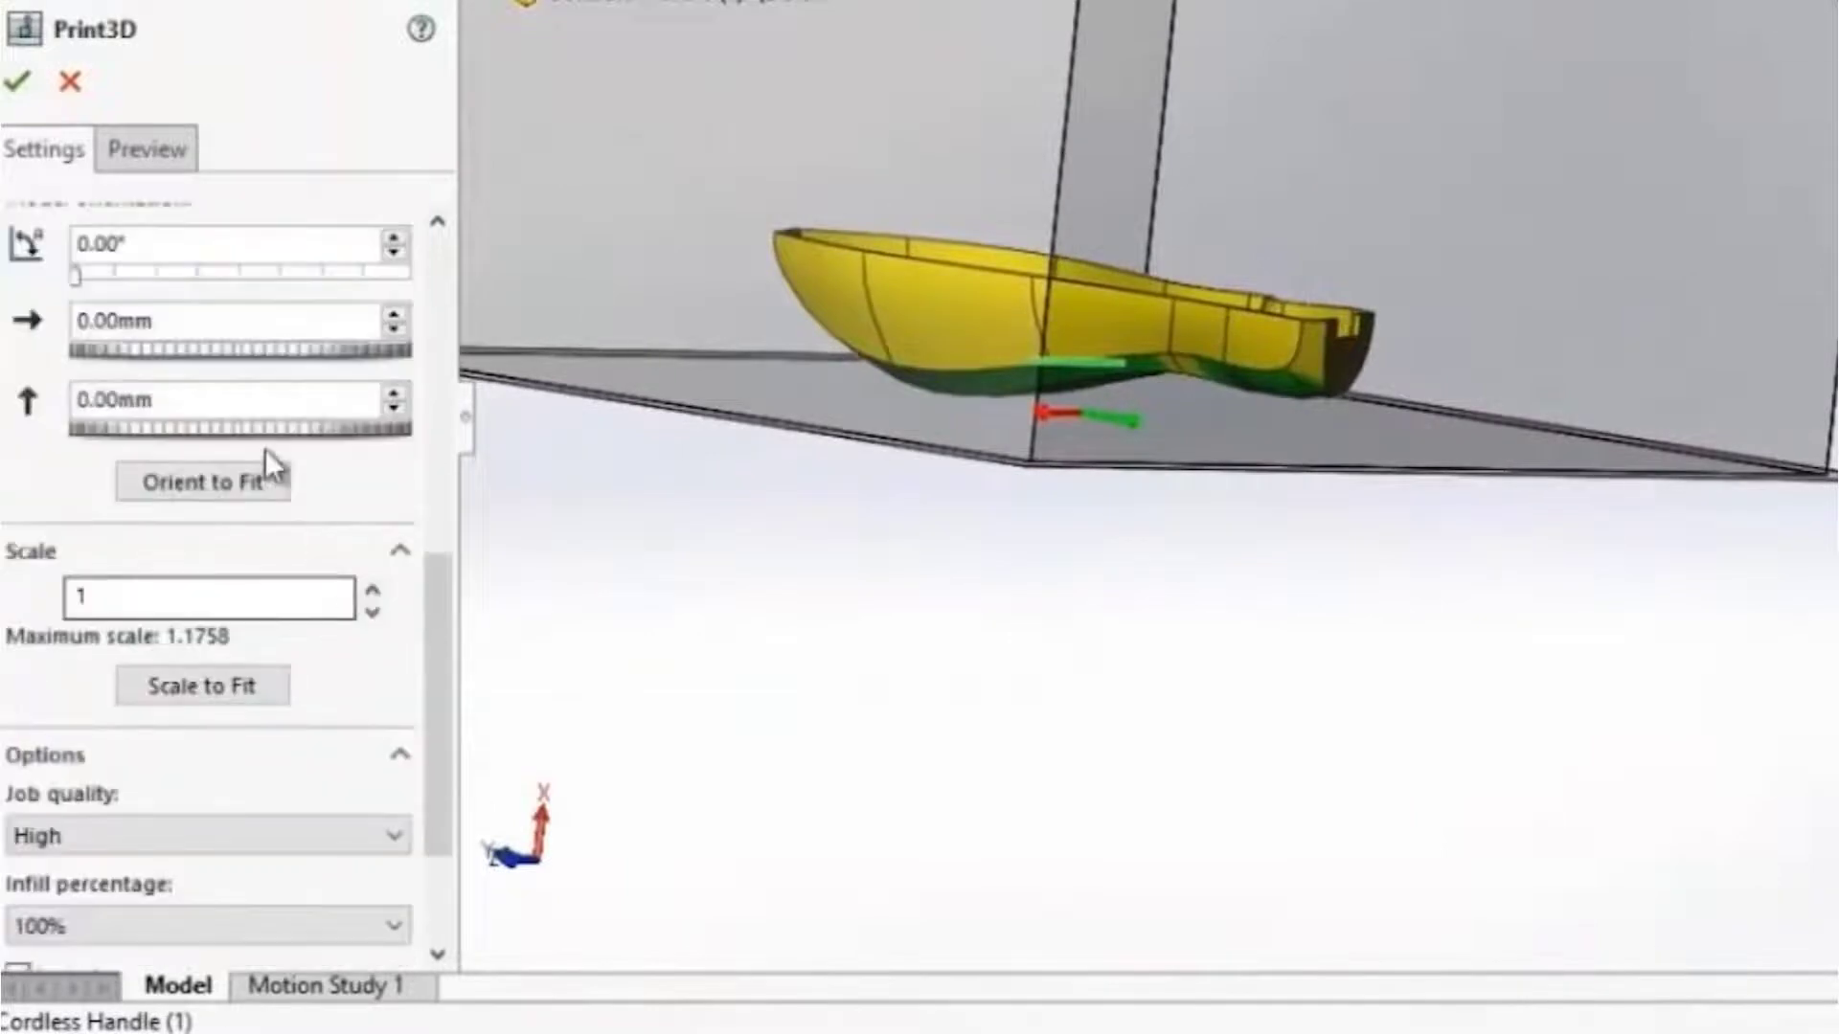
scroll(266, 454, "up", 2)
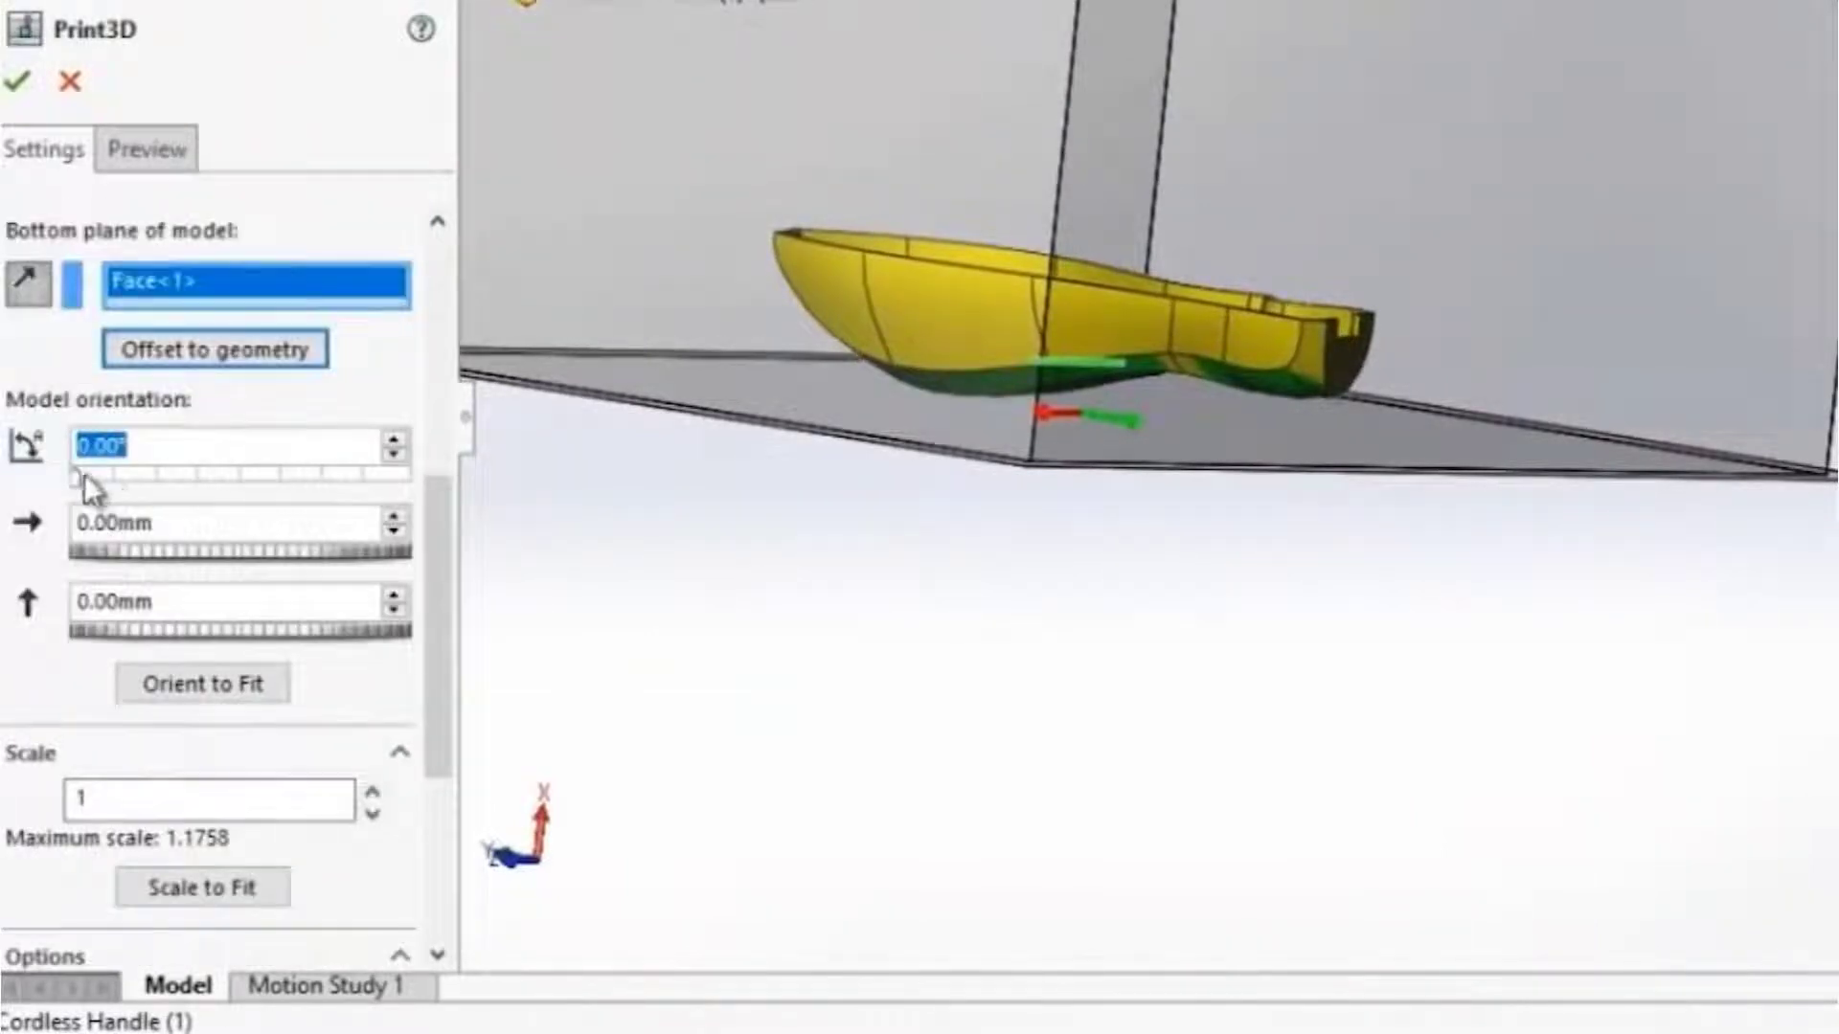
left_click_drag(82, 476, 153, 565)
scroll(1053, 575, "up", 3)
middle_click_drag(1015, 565, 1071, 586)
left_click_drag(168, 640, 81, 630)
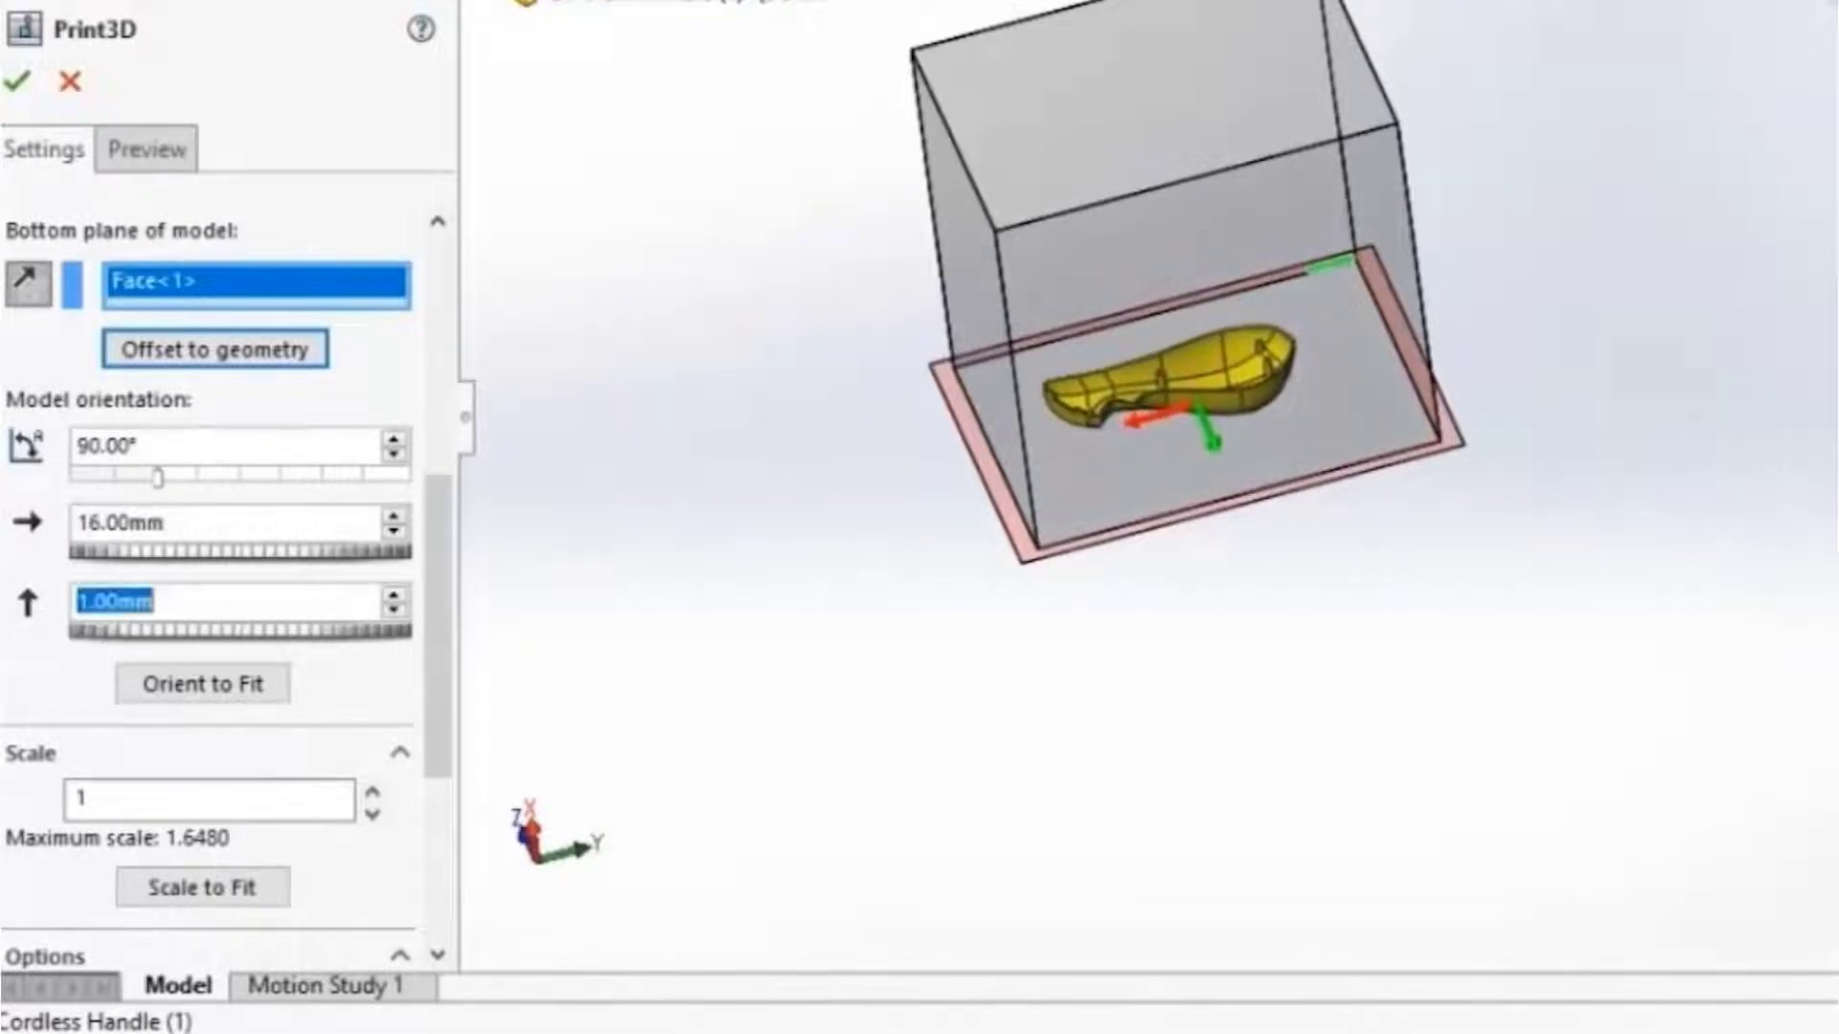
Step: Scale the handle to 1.5 and set infill percentage to 40%
scroll(254, 785, "down", 2)
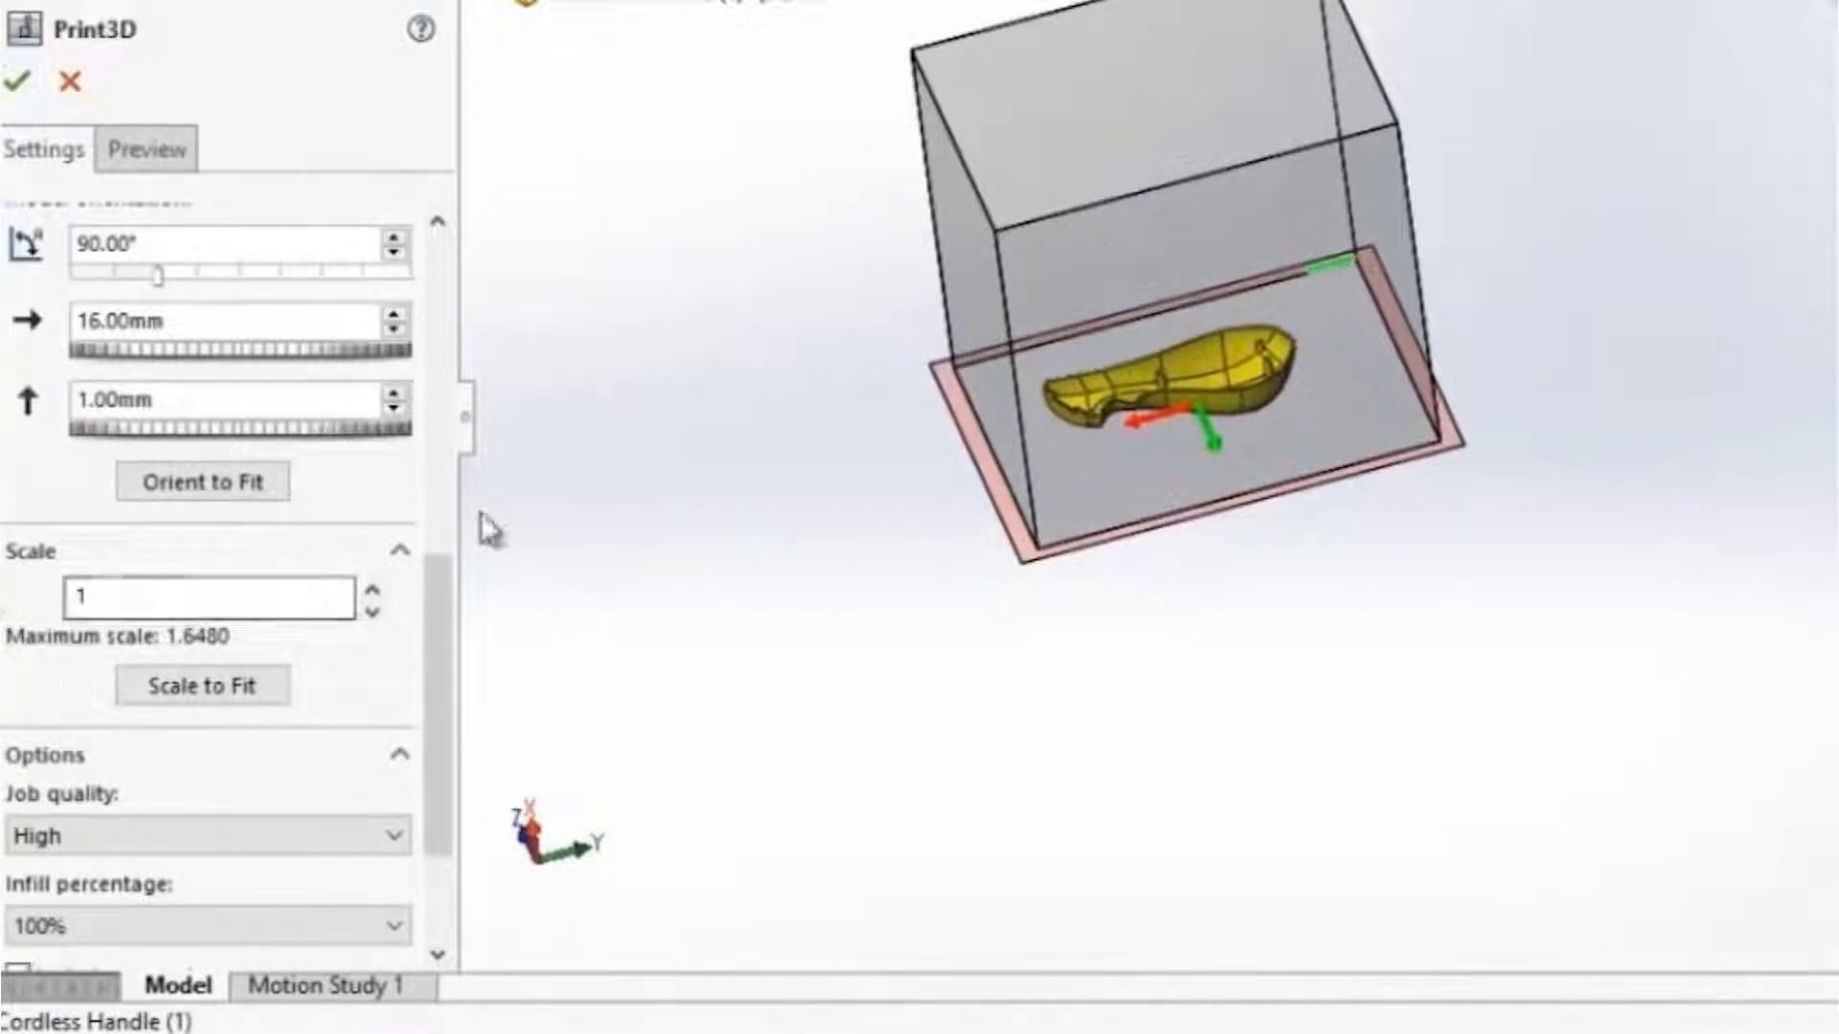
left_click(106, 589)
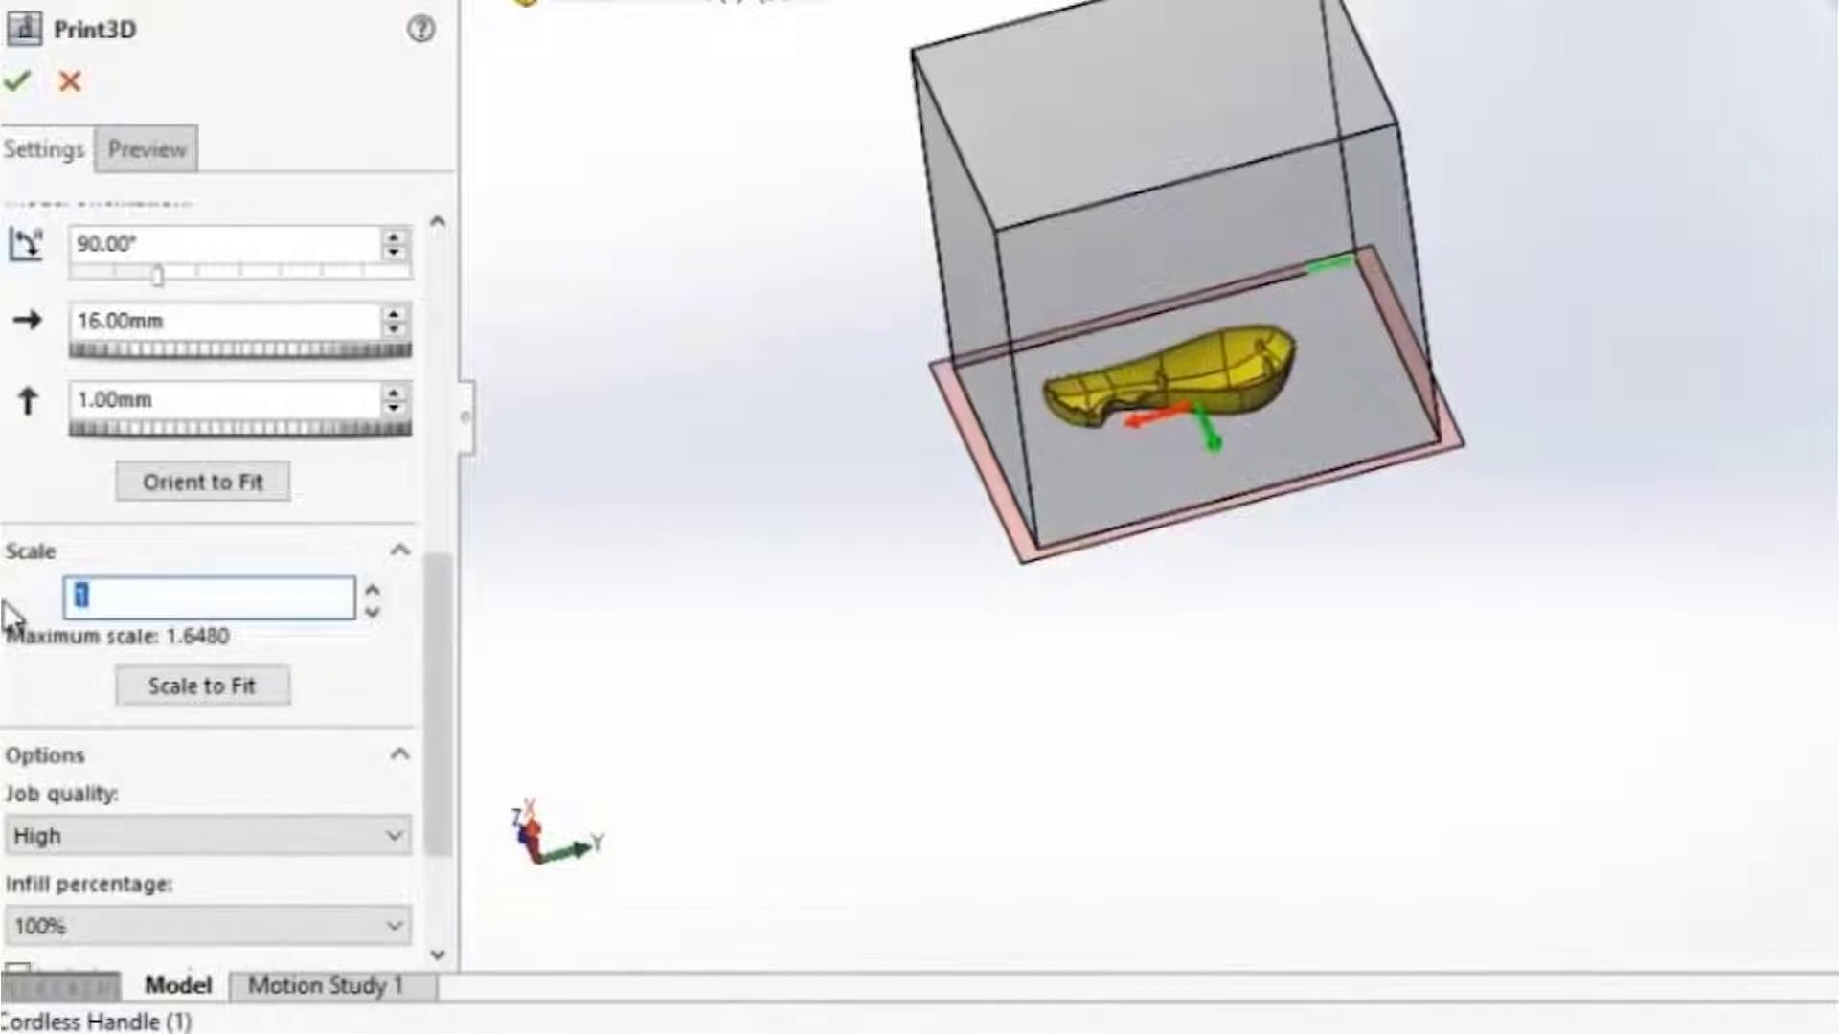
type("1.5")
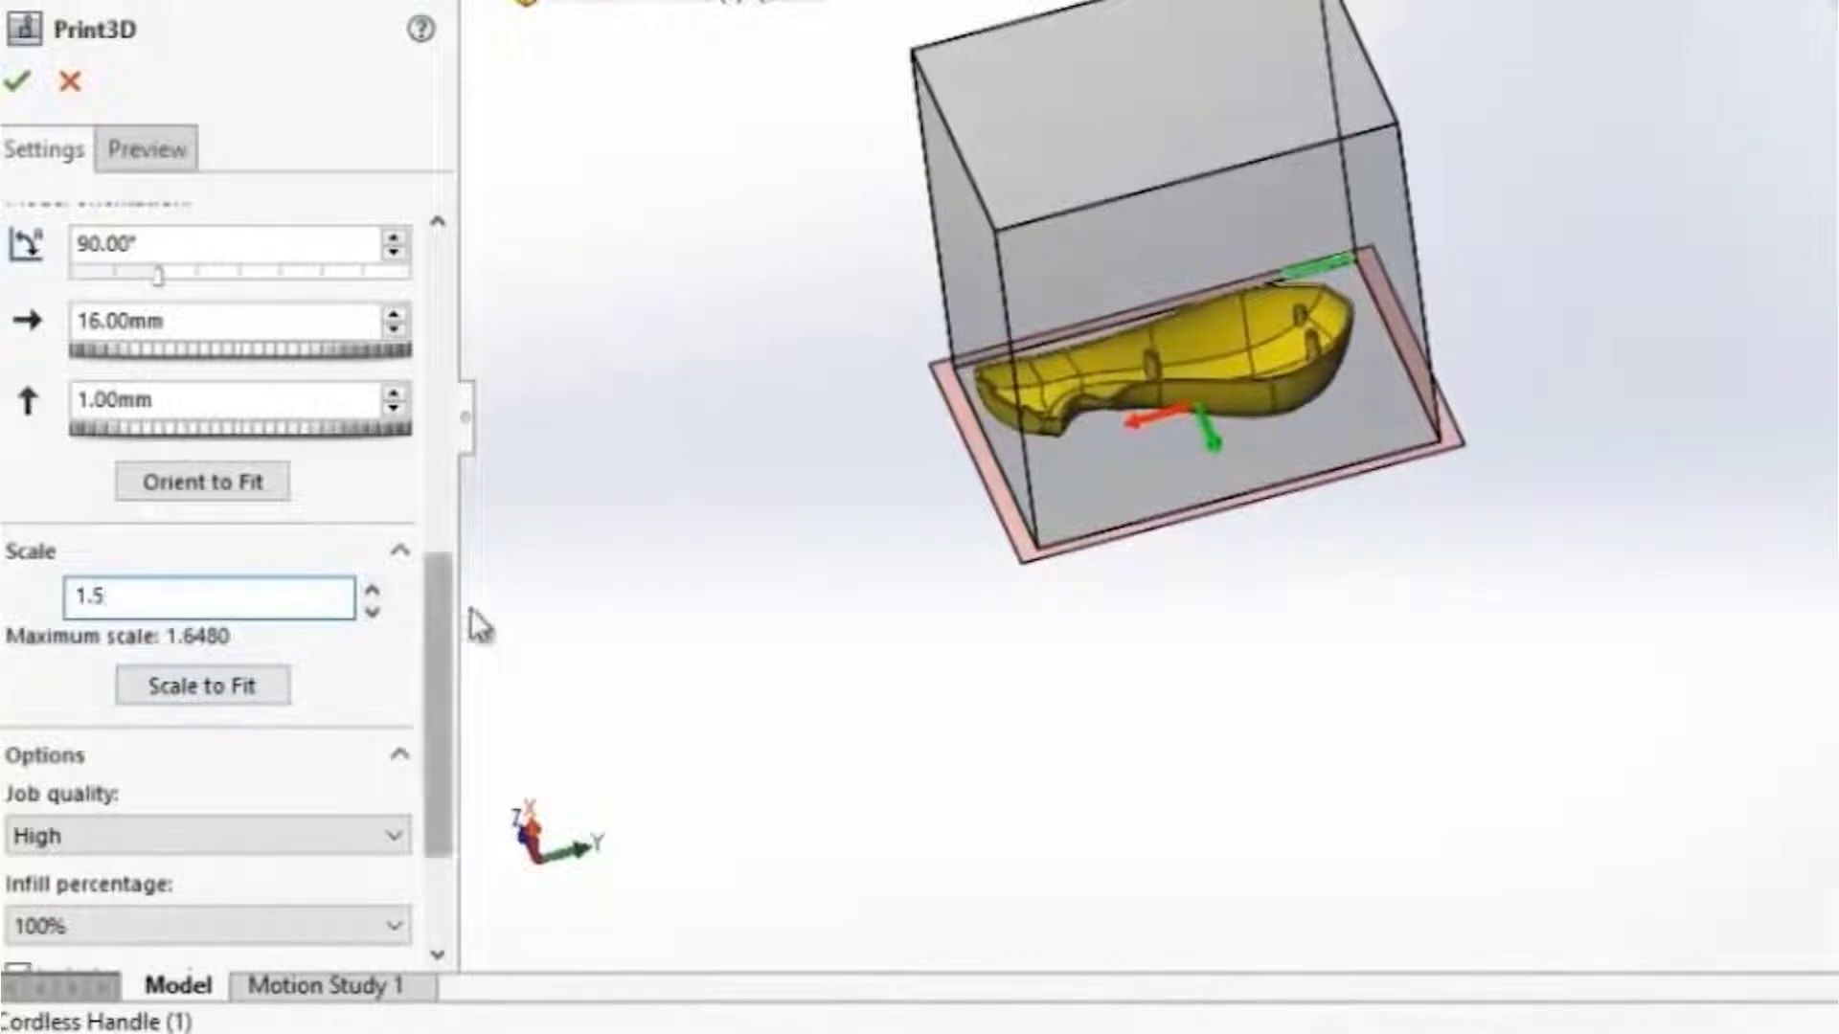
left_click_drag(439, 593, 423, 727)
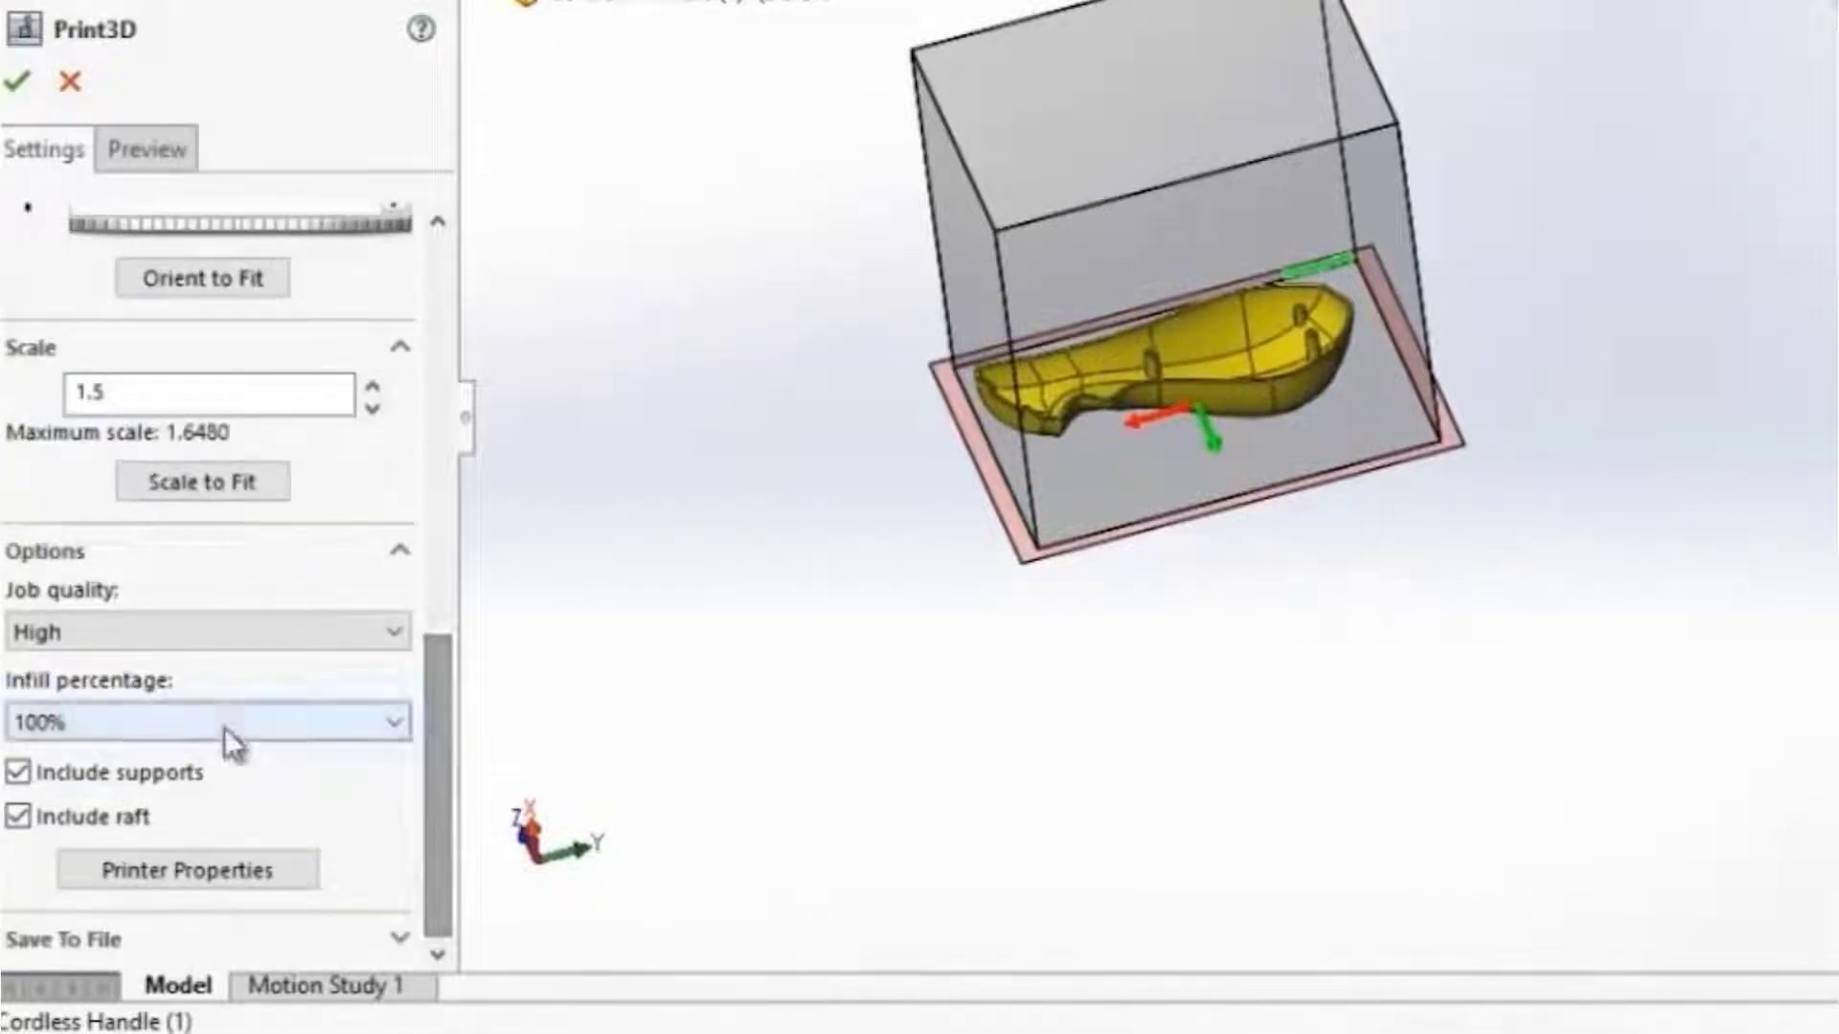
left_click(184, 718)
left_click(119, 807)
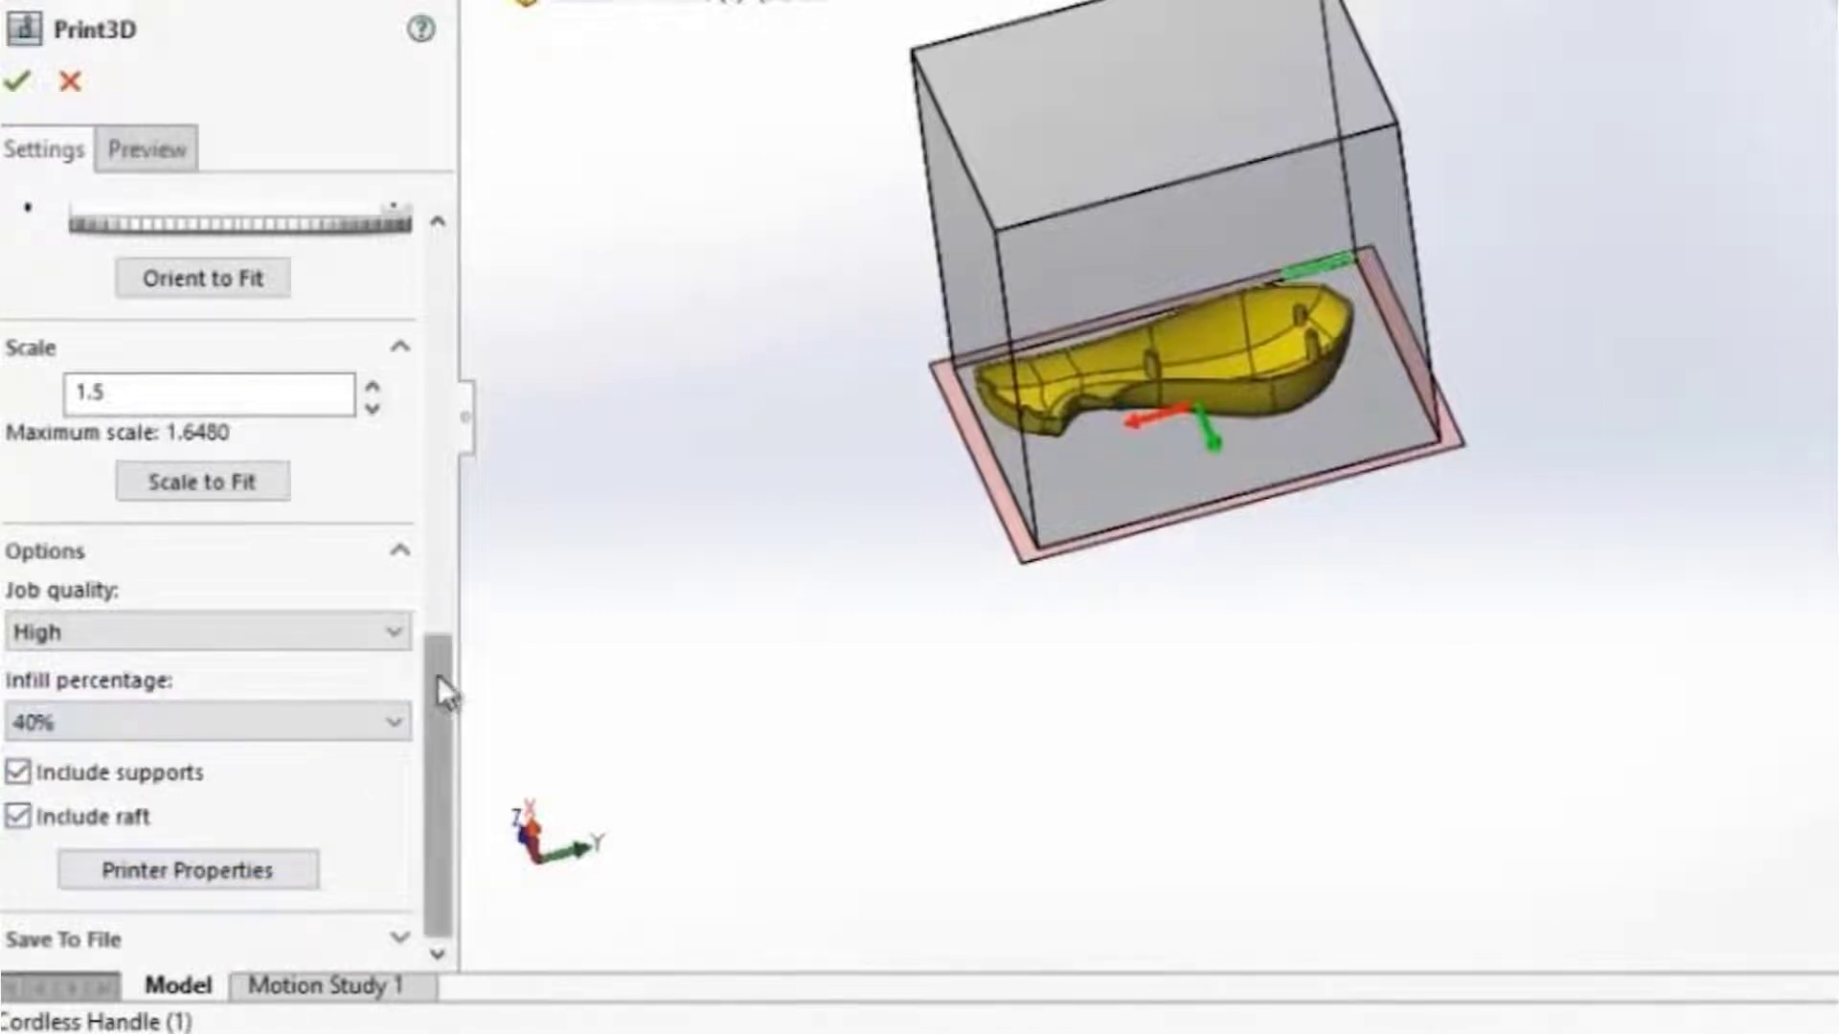
left_click(158, 154)
Step: Orbit the handle in the Preview to inspect the green faces needing supports
scroll(220, 383, "up", 10)
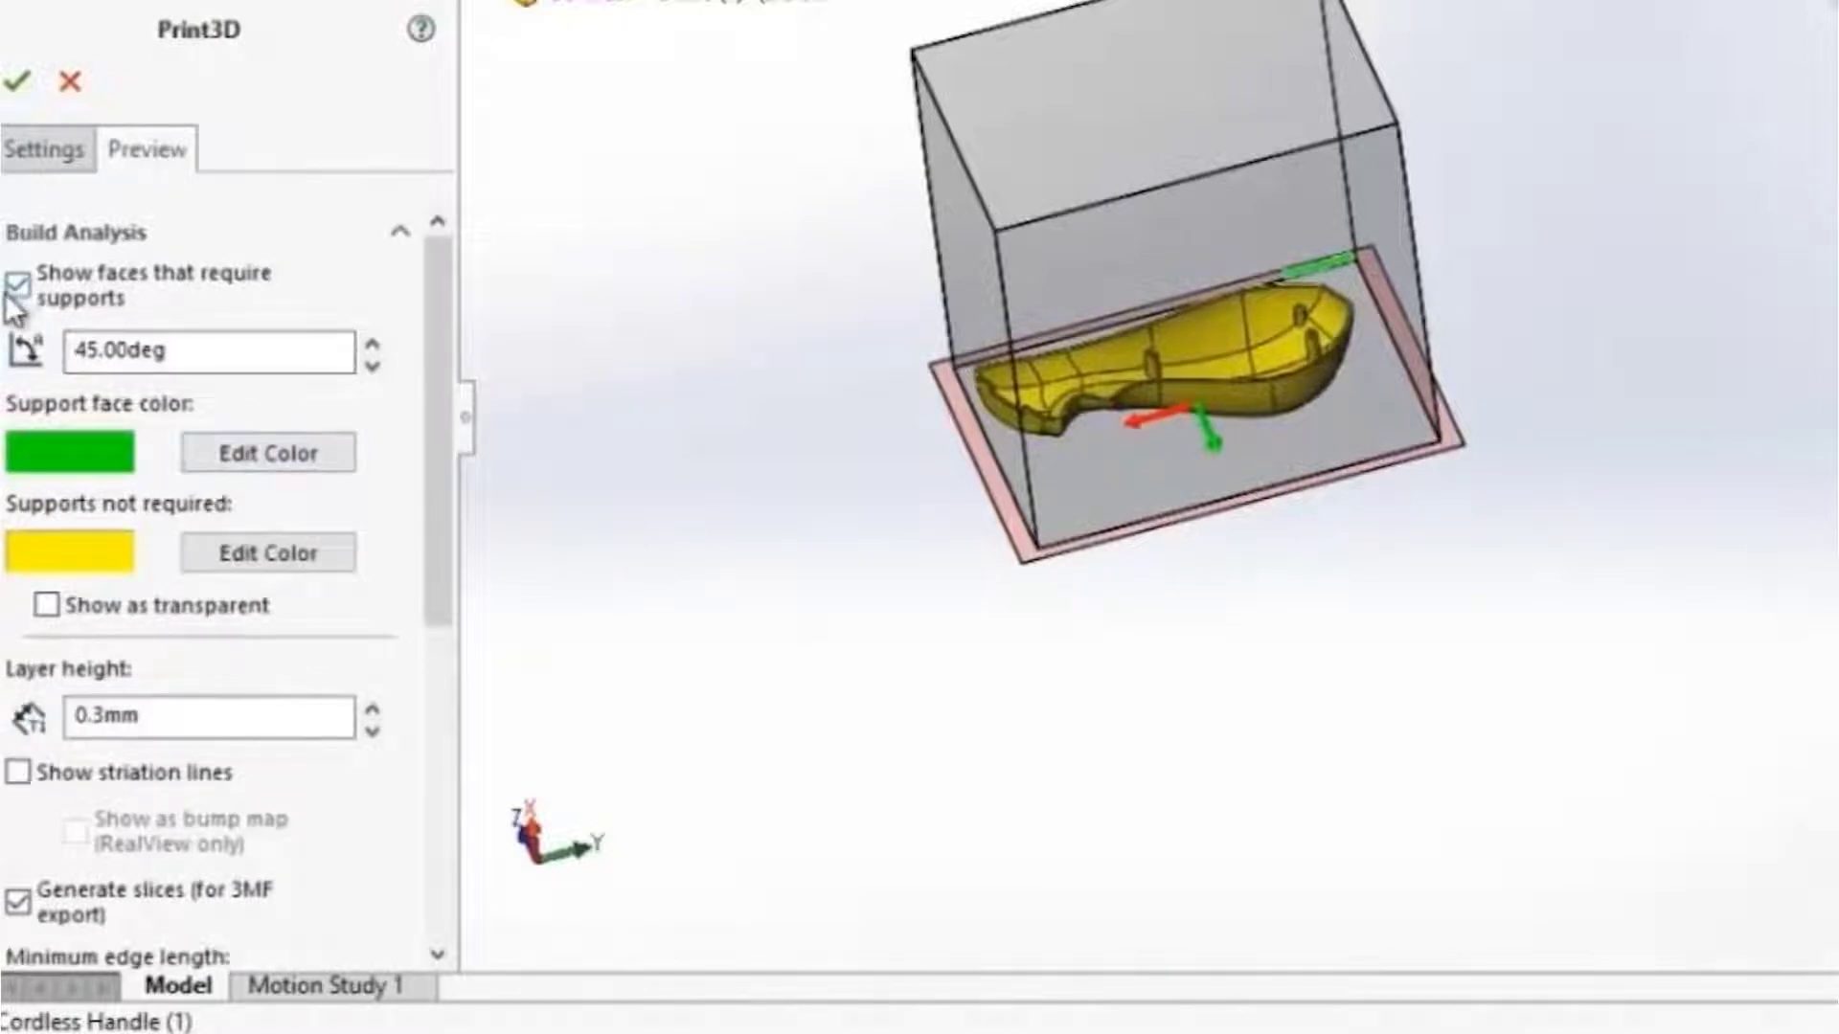
middle_click_drag(820, 417, 1099, 238)
scroll(1239, 689, "down", 5)
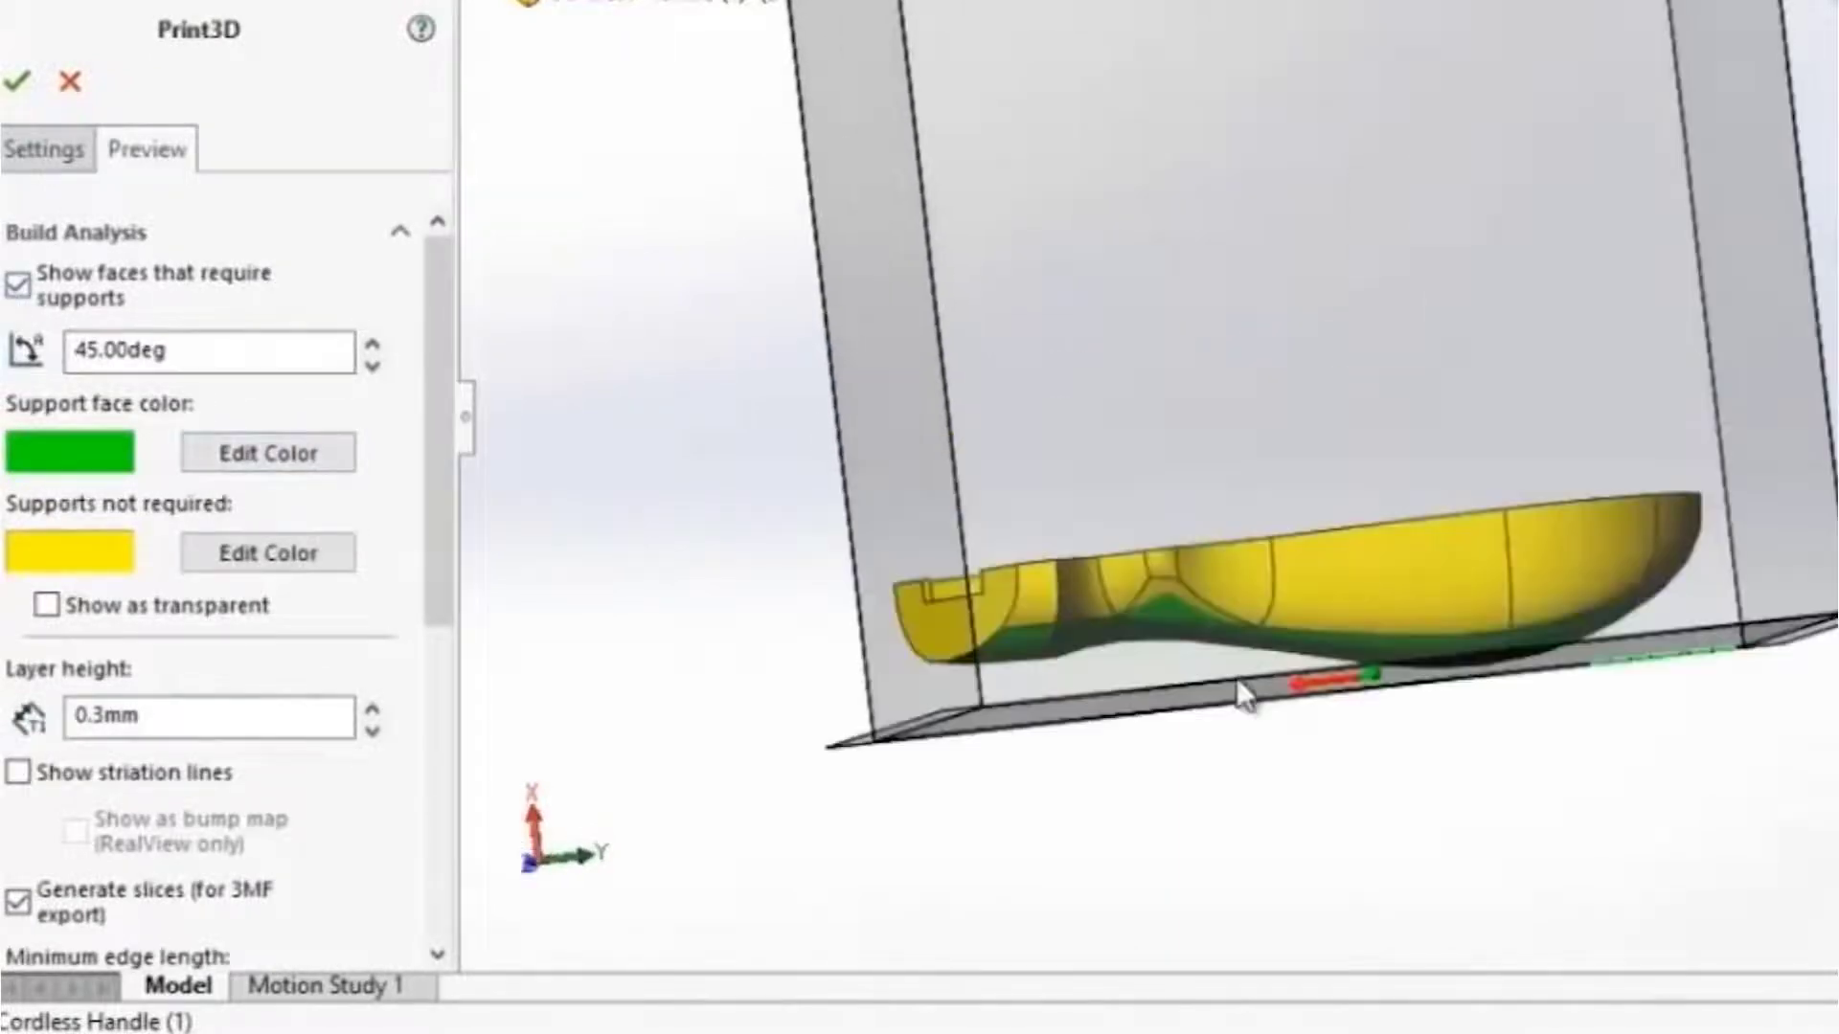
middle_click_drag(1102, 584, 1169, 571)
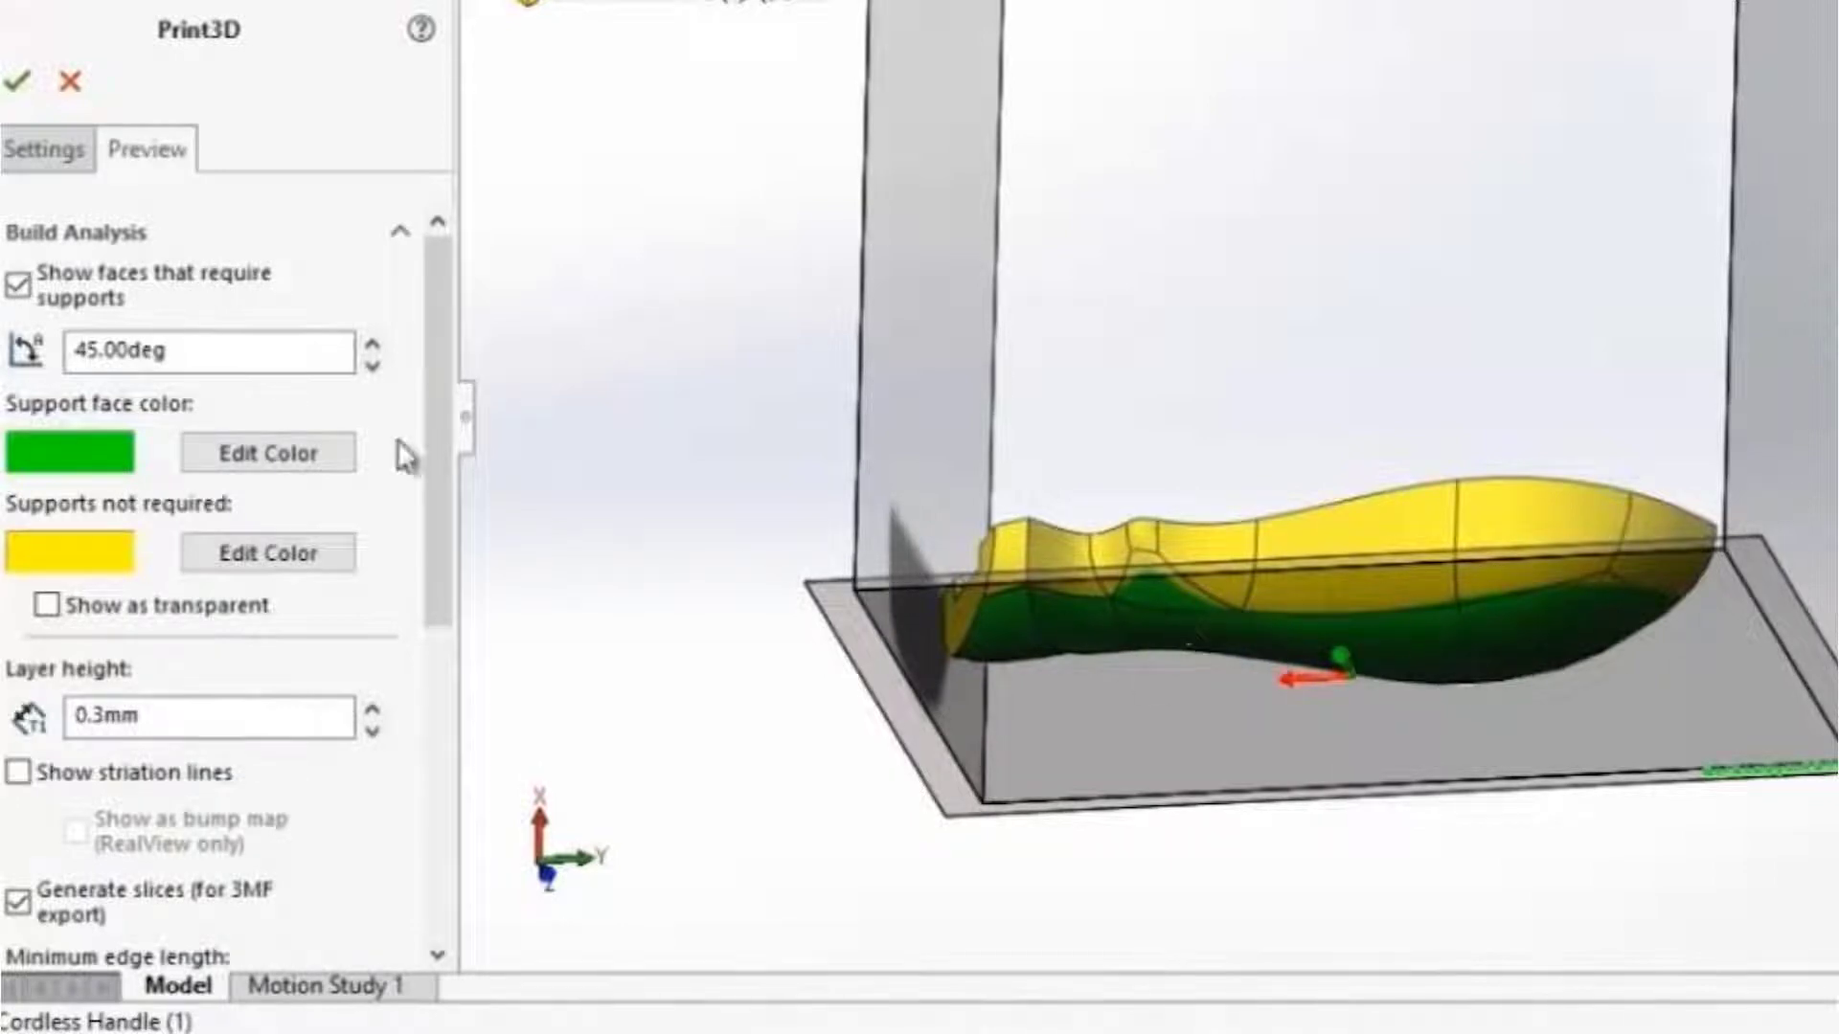
Step: Keep ABS as the FDM material and return to the Settings tab
scroll(189, 429, "down", 4)
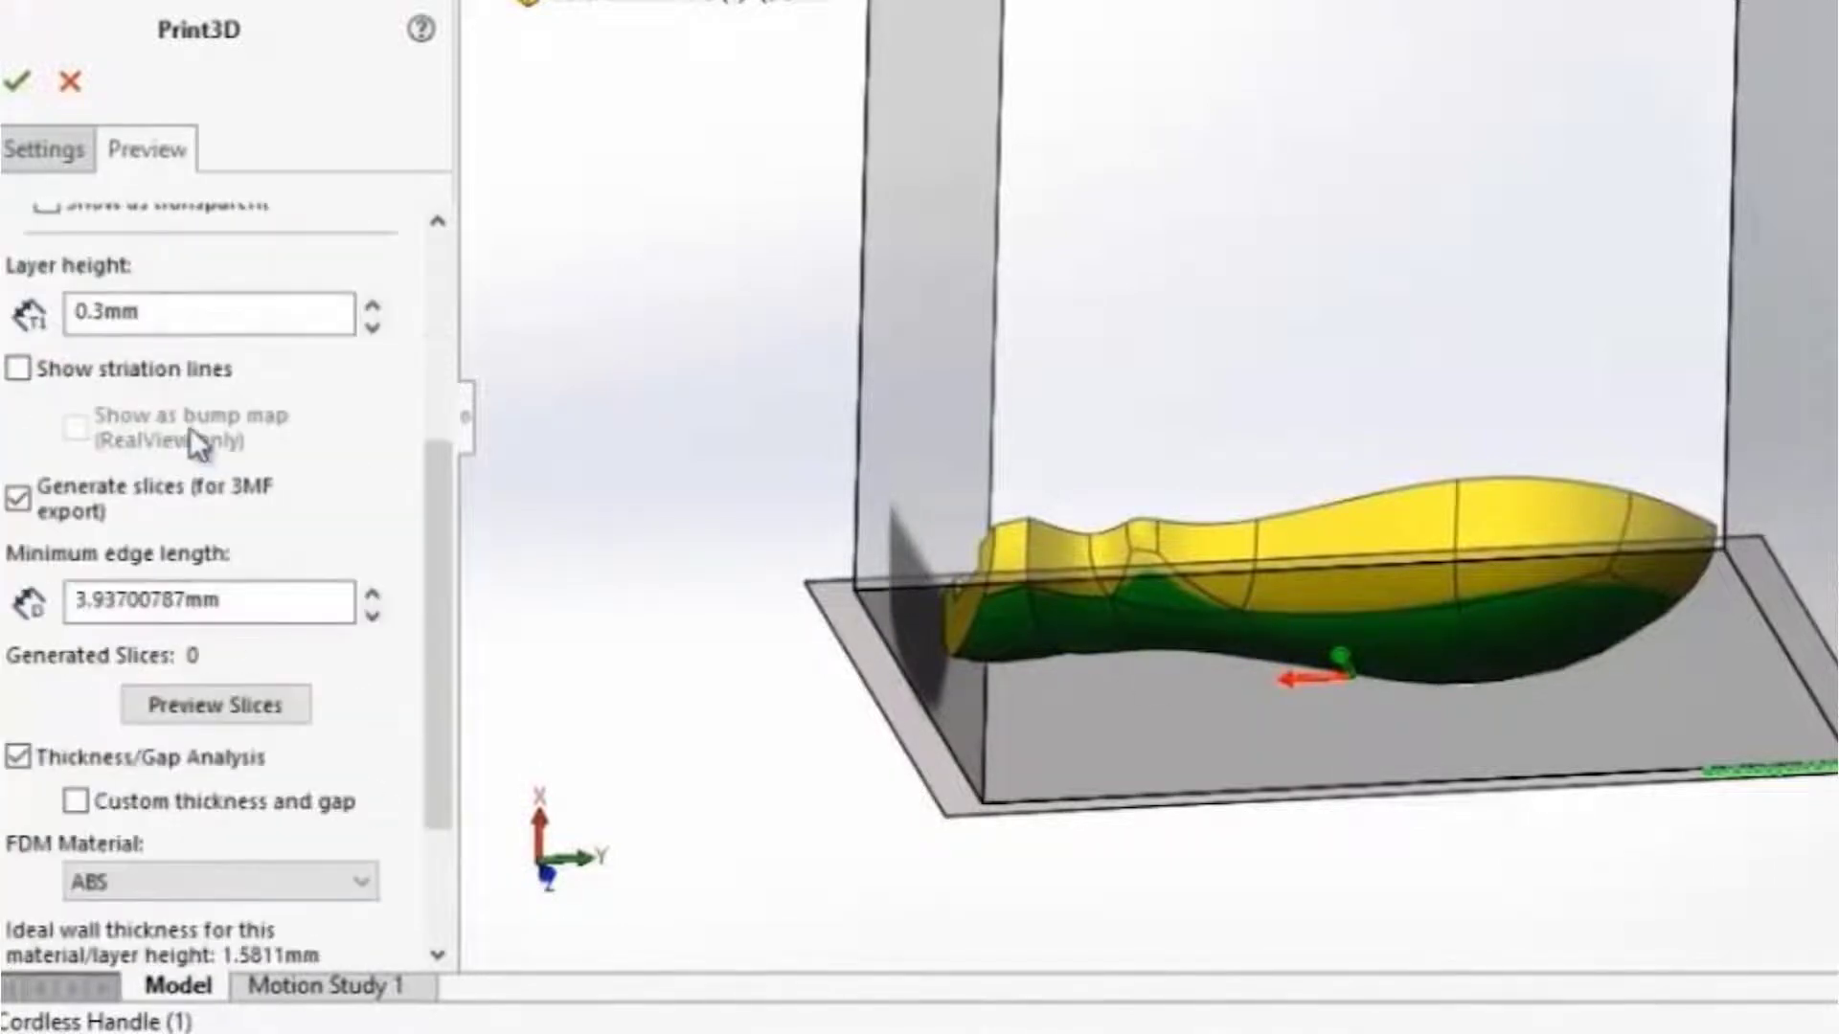
scroll(134, 451, "down", 2)
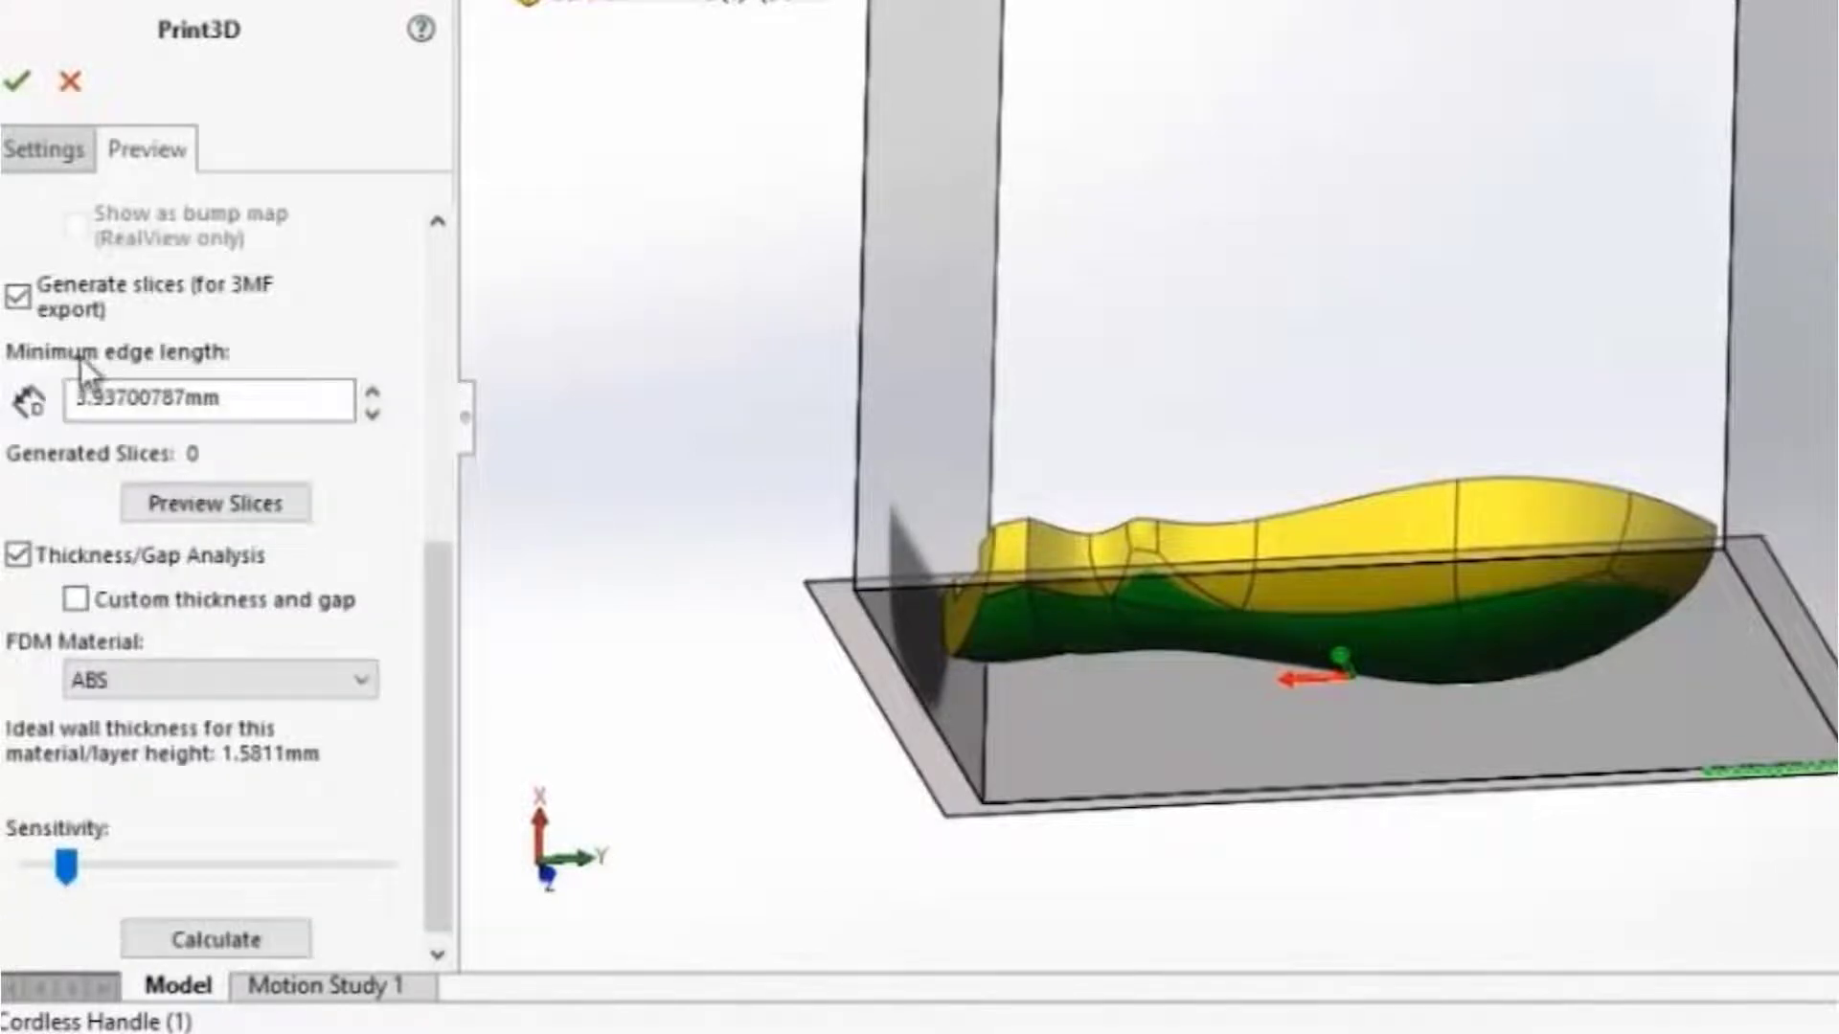
left_click(177, 682)
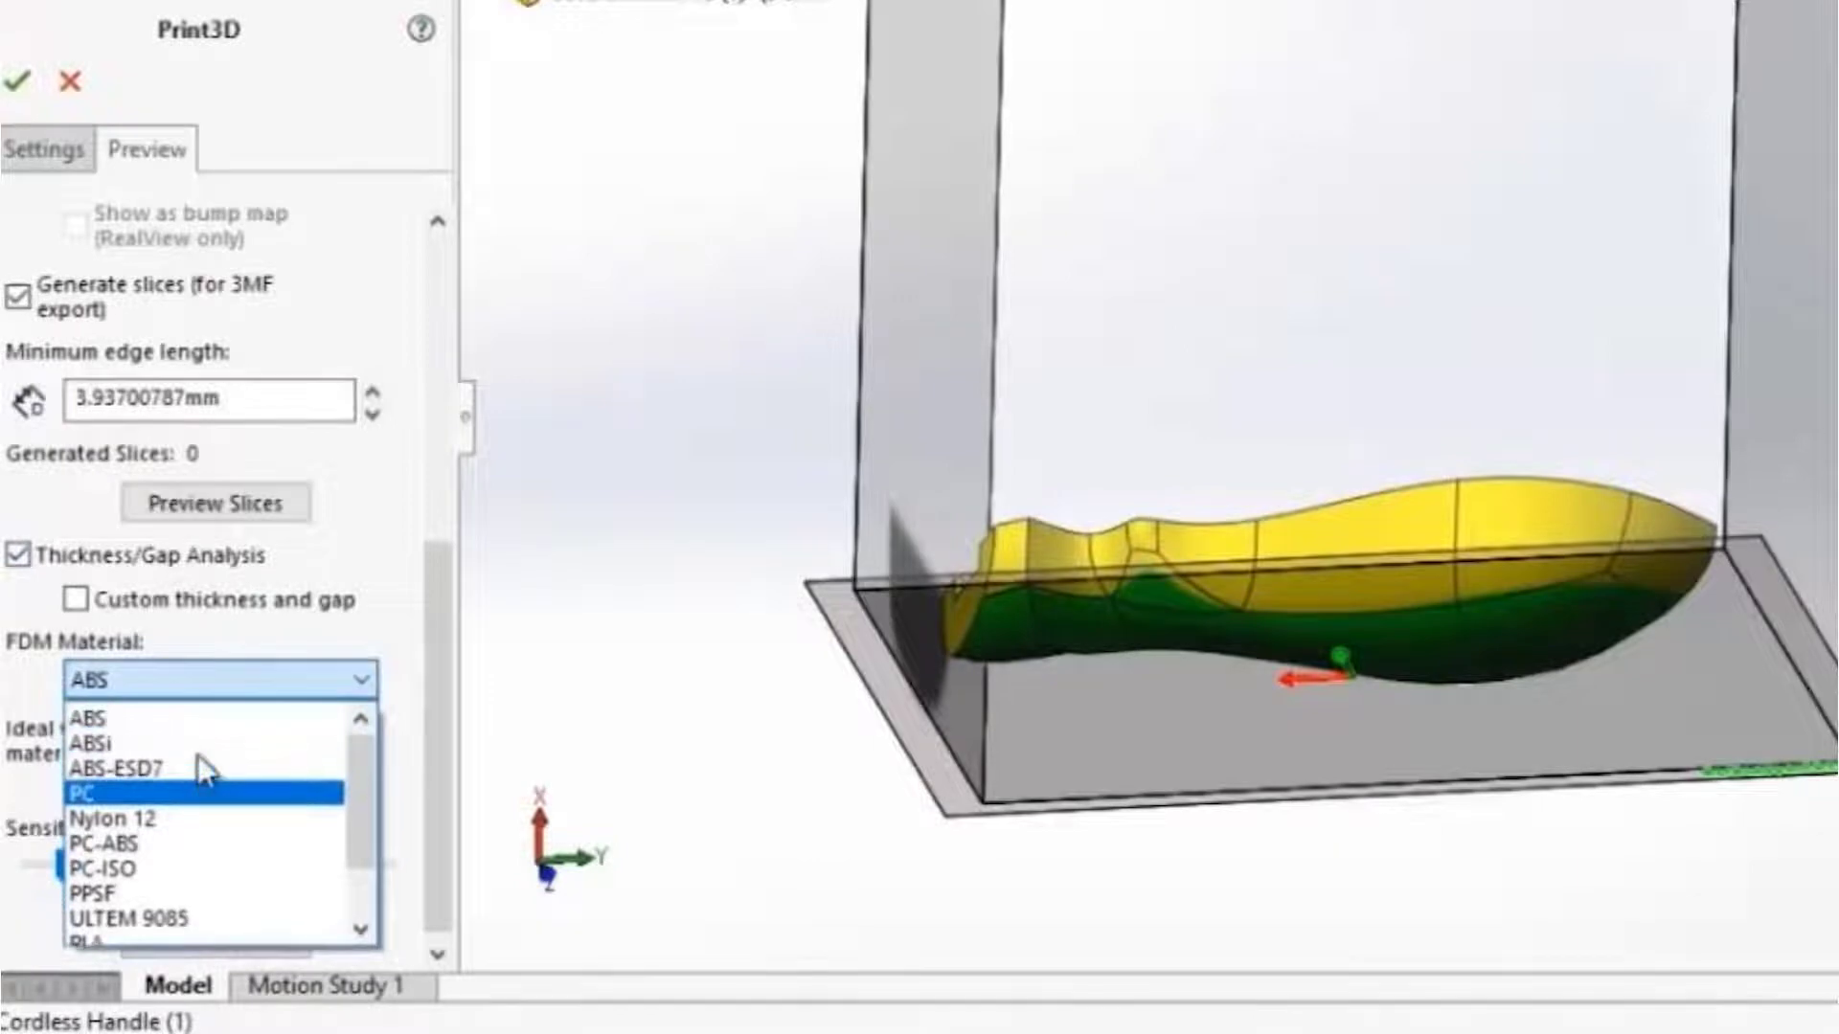
scroll(187, 728, "up", 1)
left_click(182, 699)
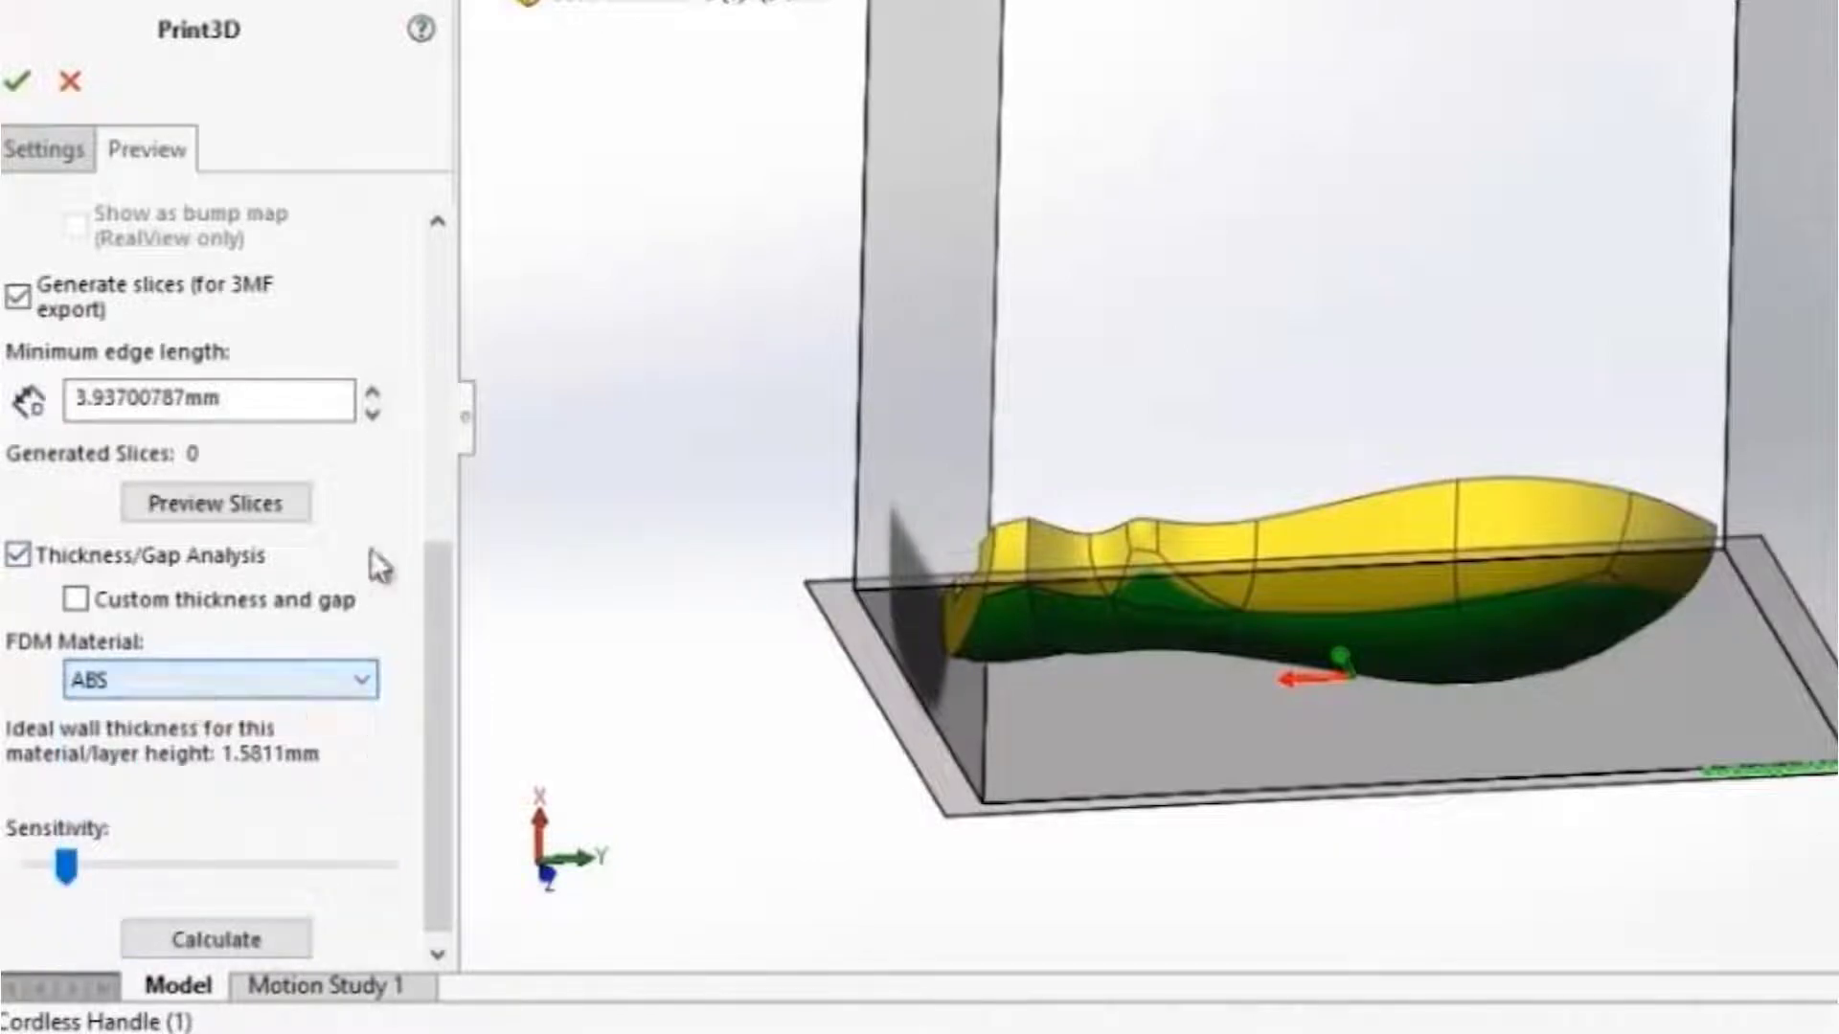
left_click(57, 158)
scroll(402, 230, "down", 5)
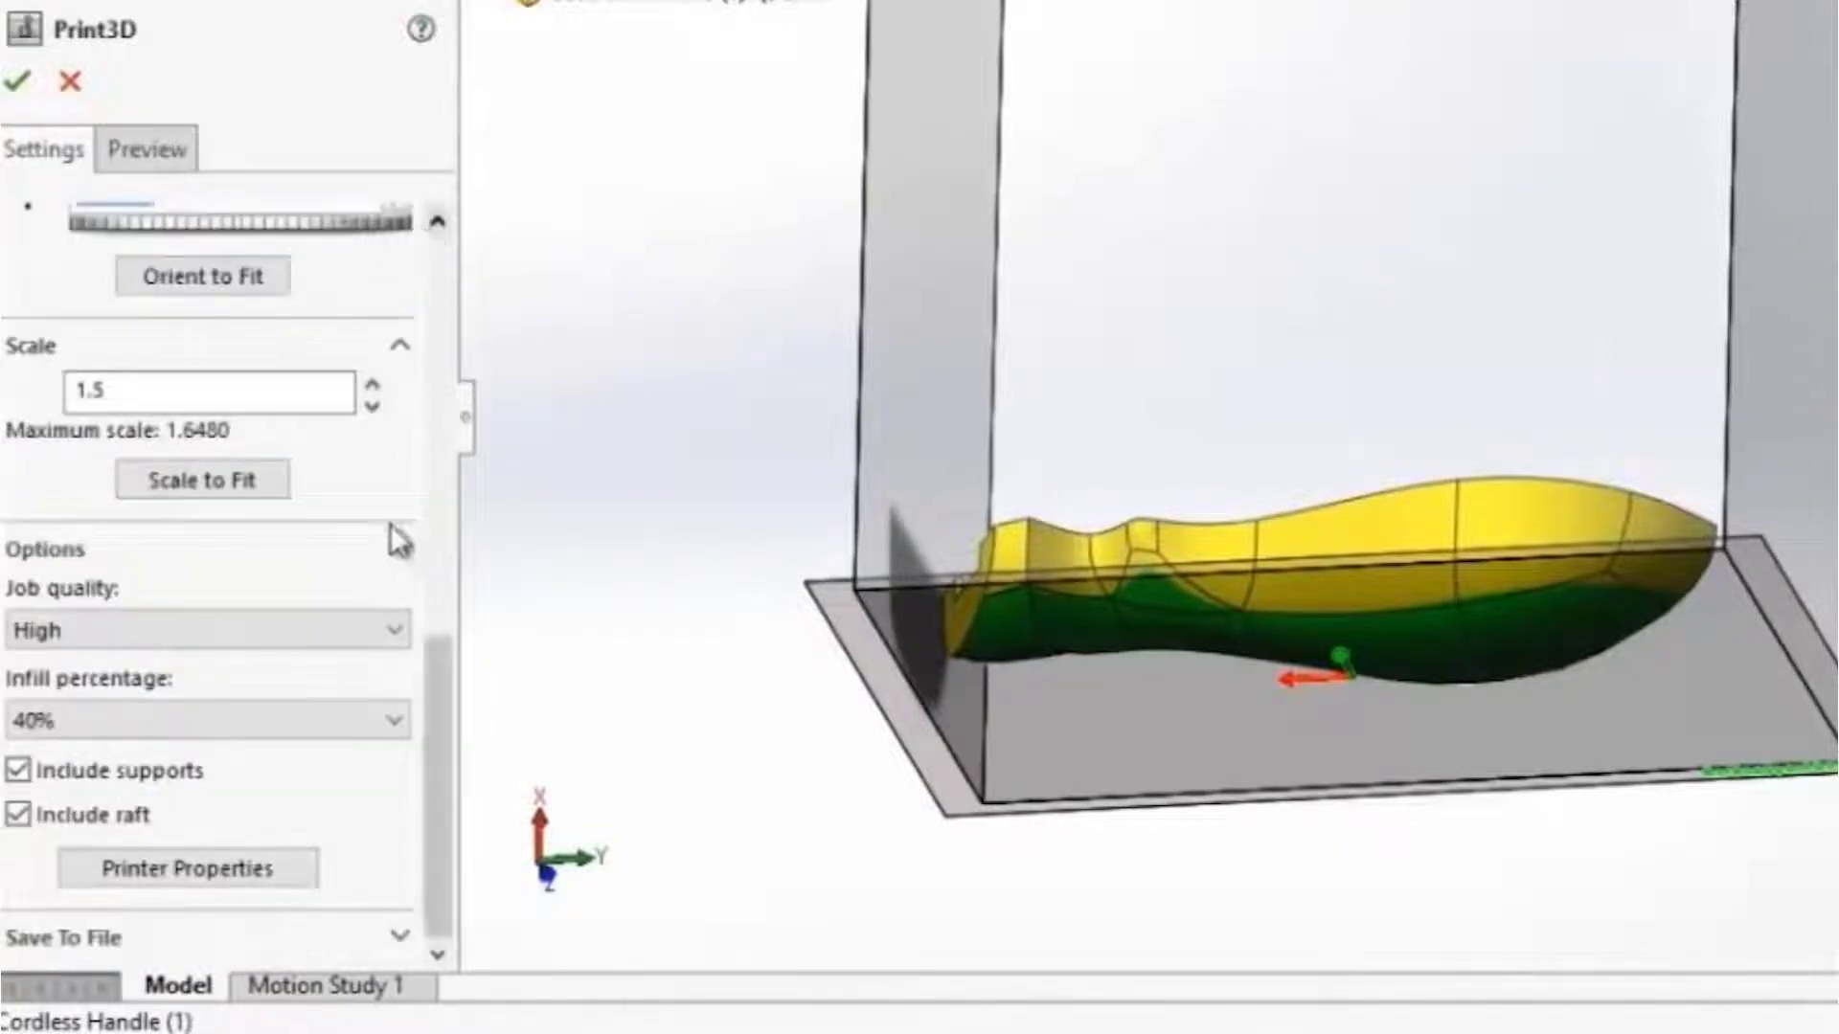
Step: Choose STL as the Save To File export format
left_click(232, 935)
left_click_drag(424, 795, 428, 881)
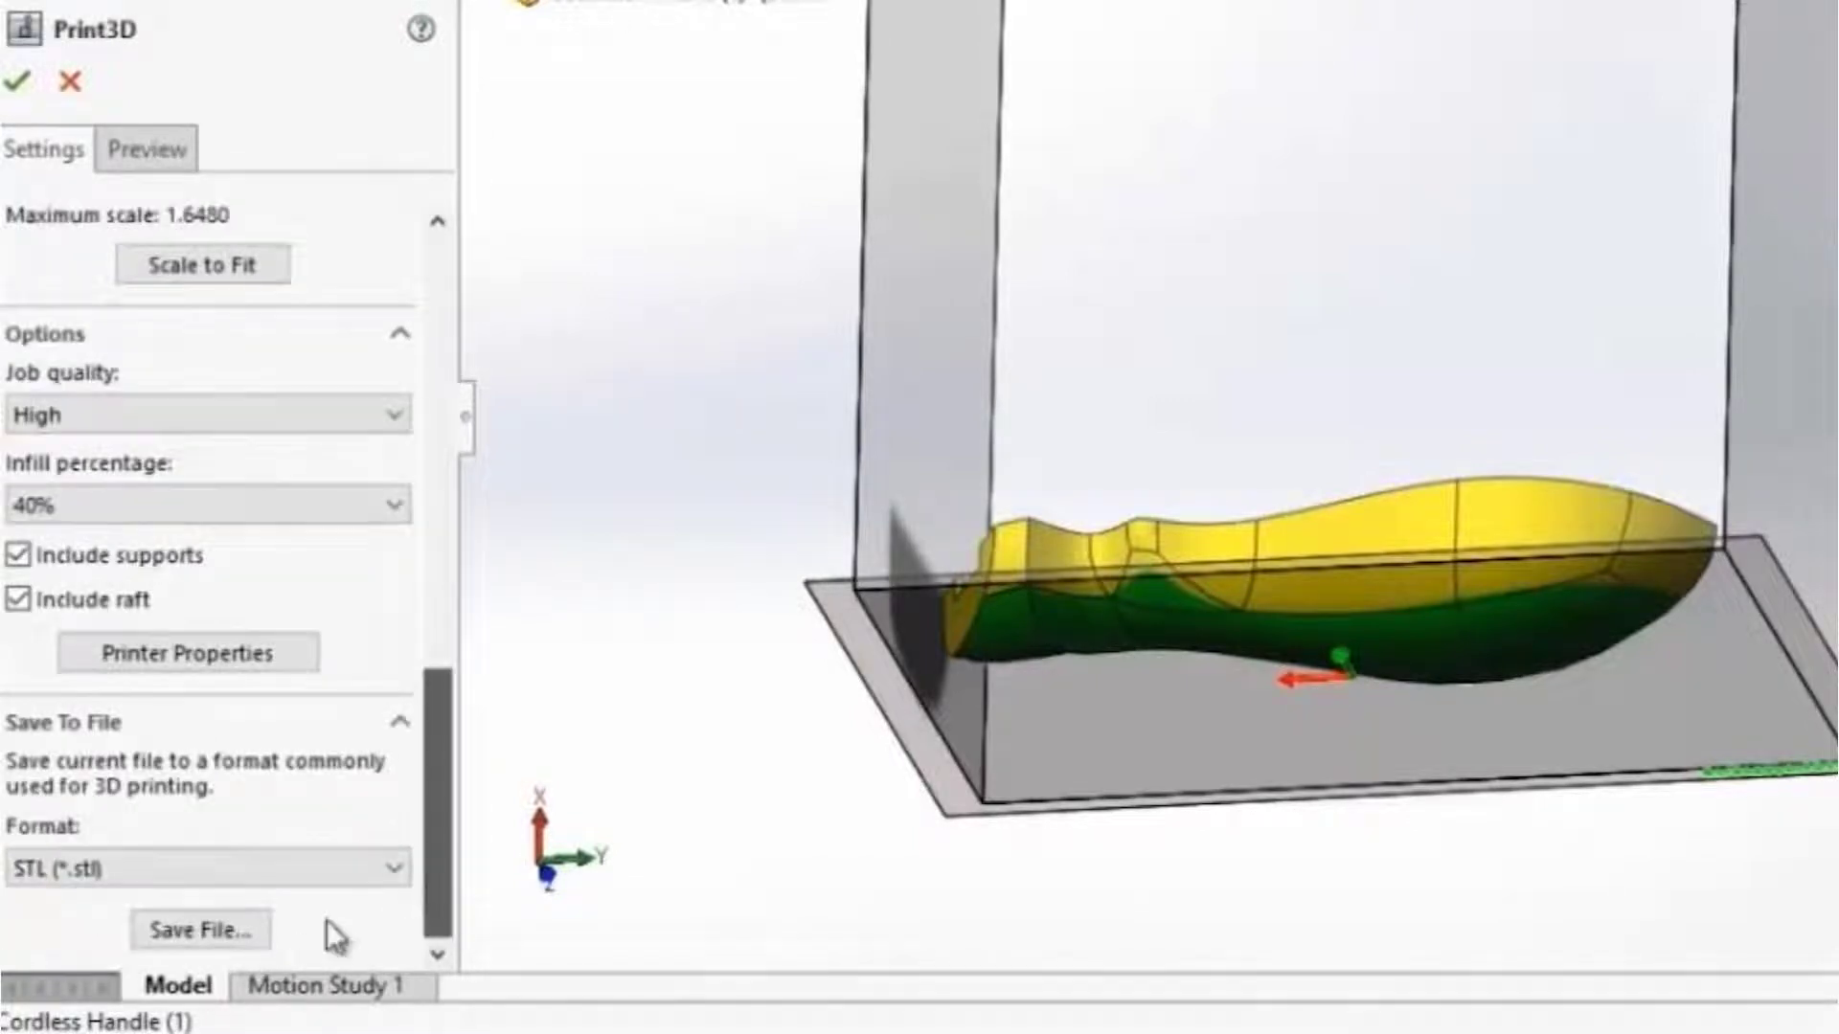
left_click(237, 855)
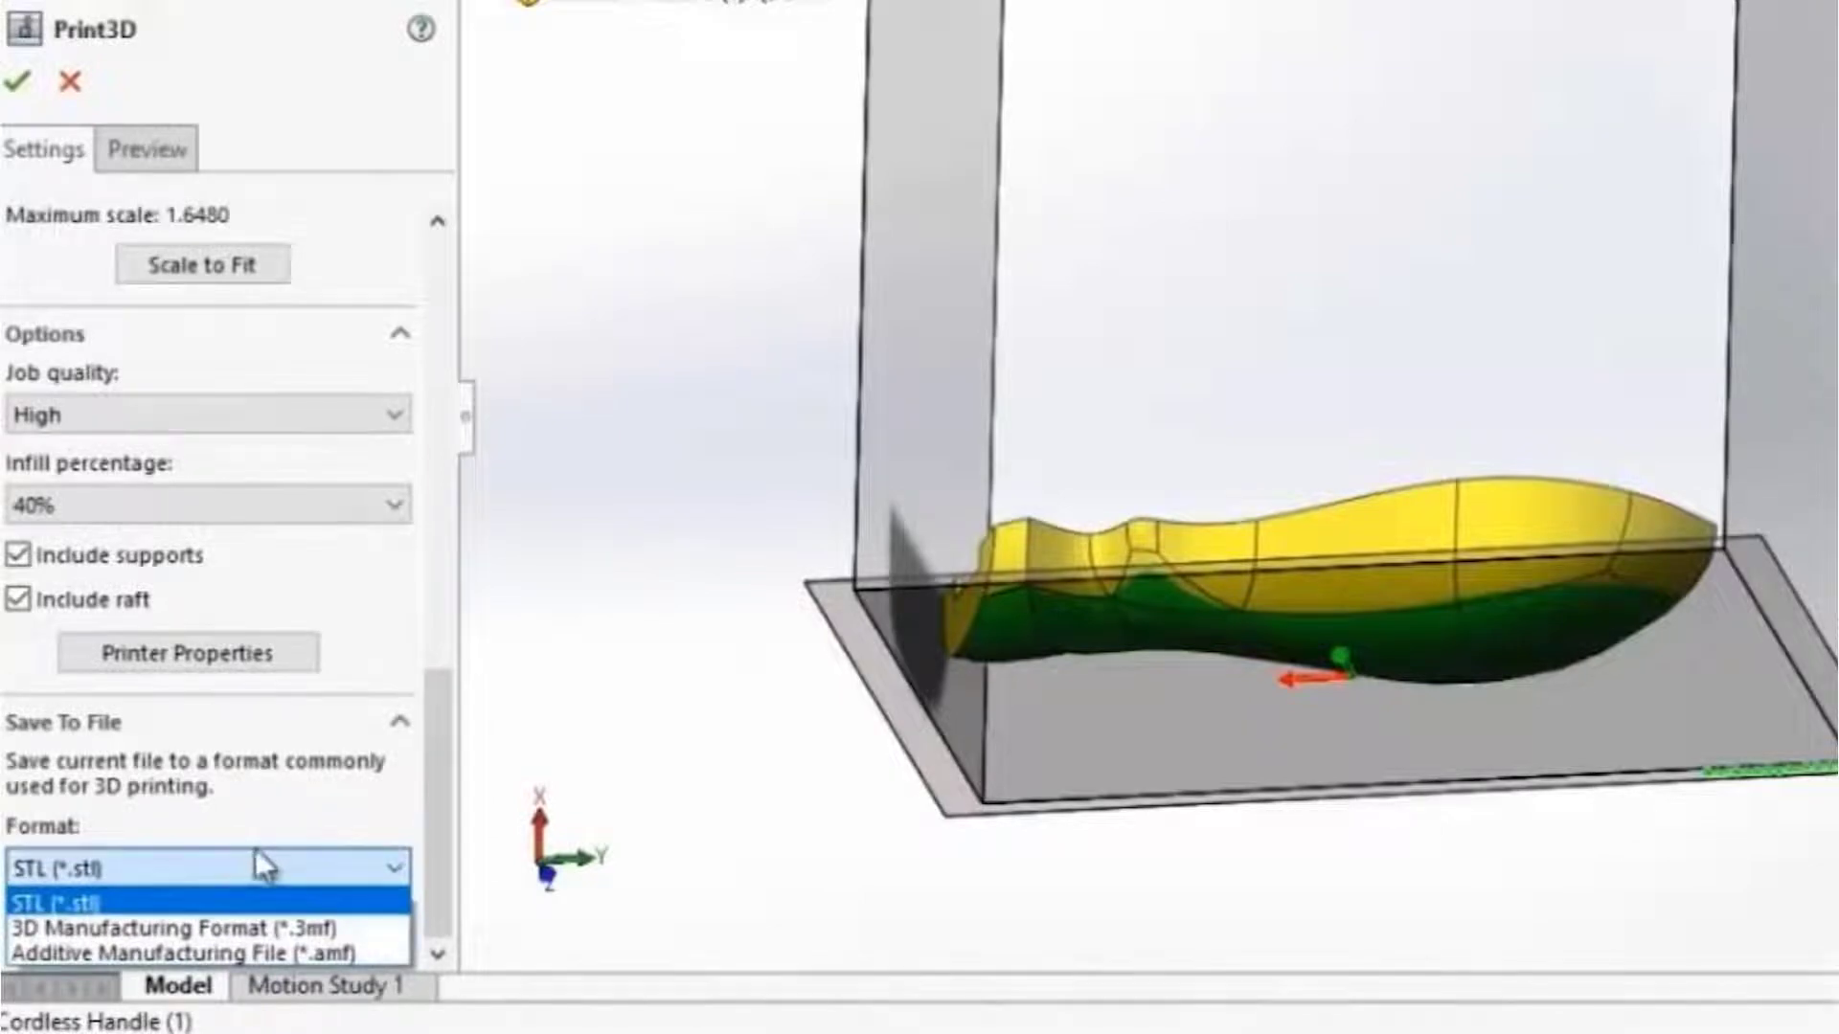
left_click(62, 900)
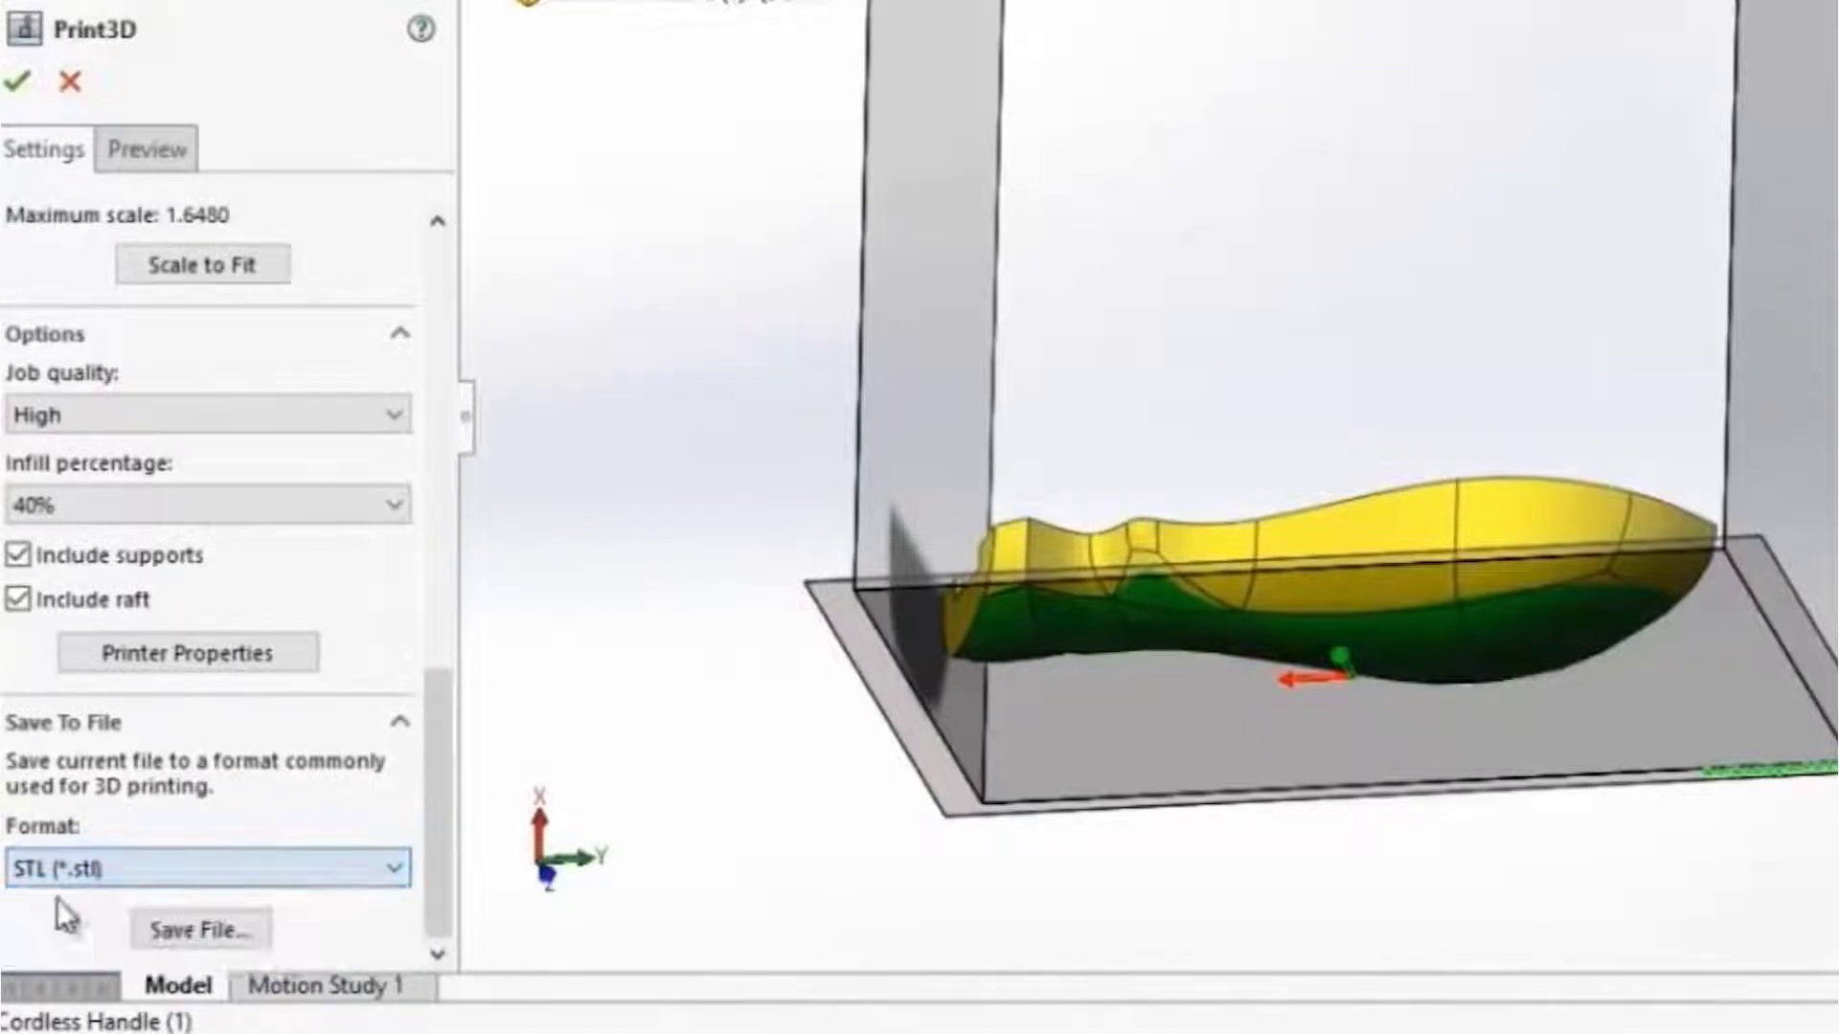
Step: Save Cordless Handle (1).STL to the Desktop, exporting all bodies
left_click(179, 930)
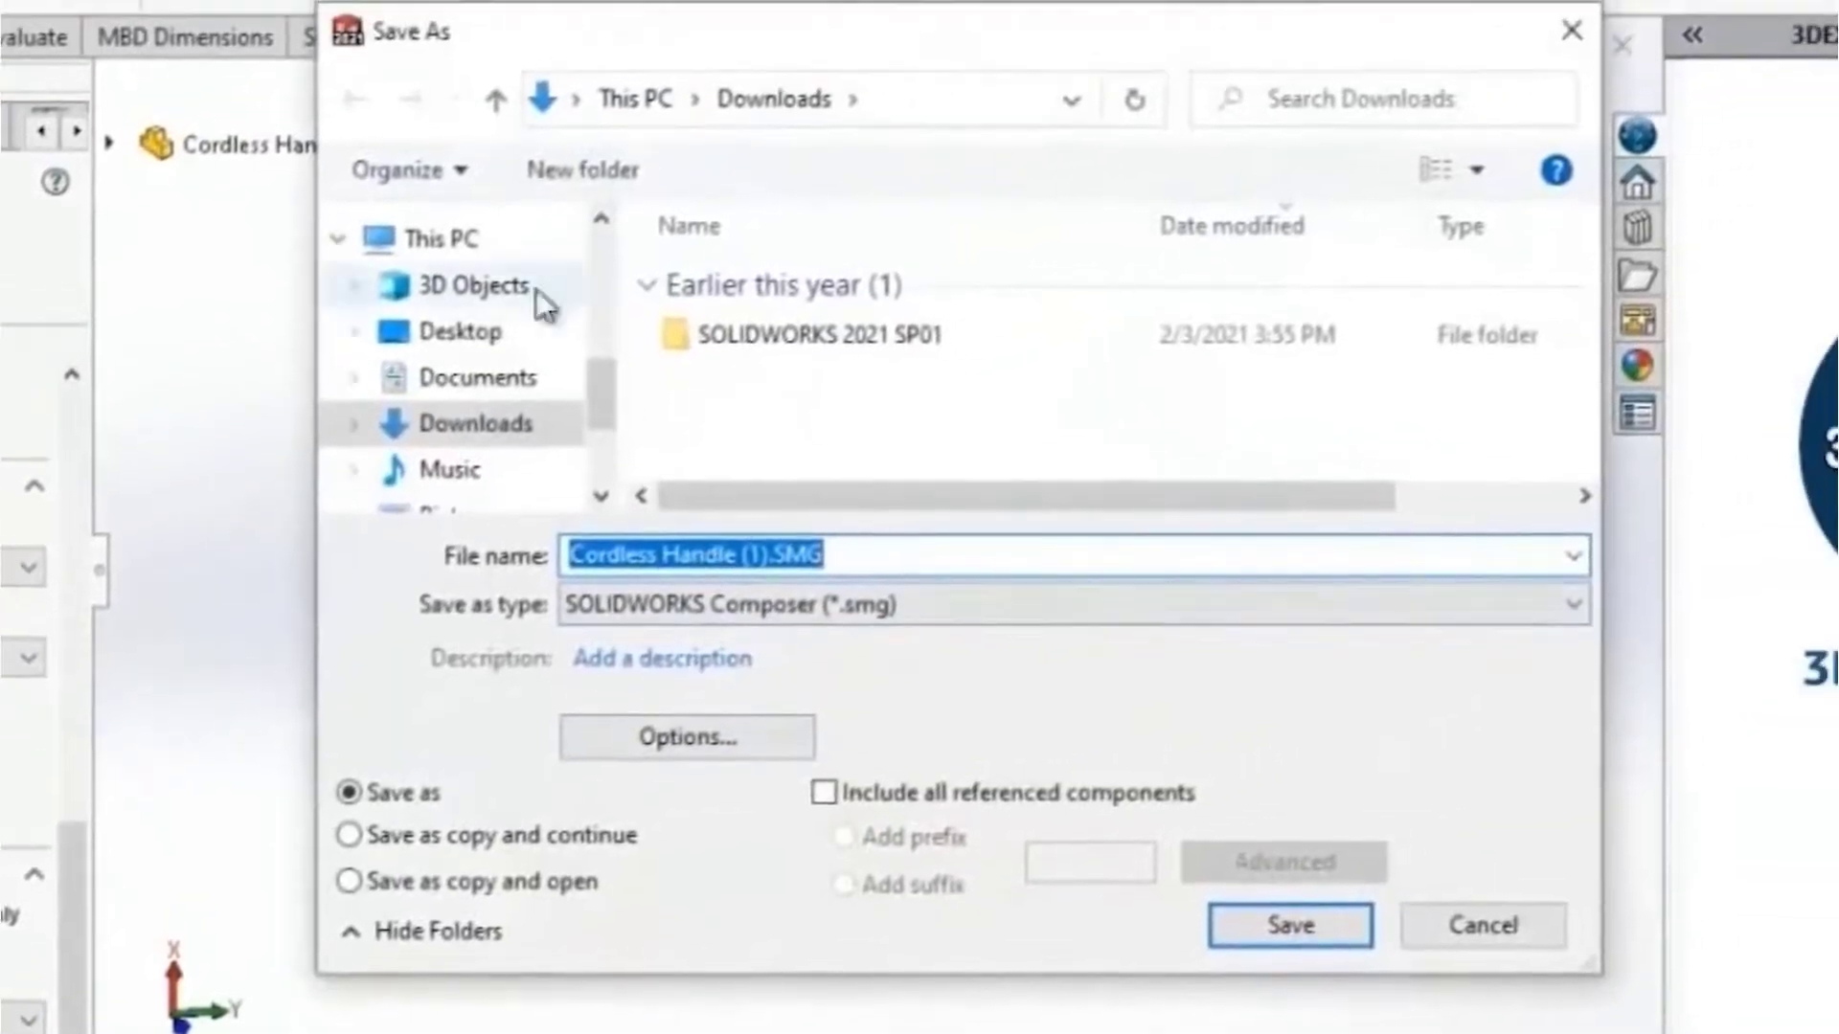
left_click(618, 295)
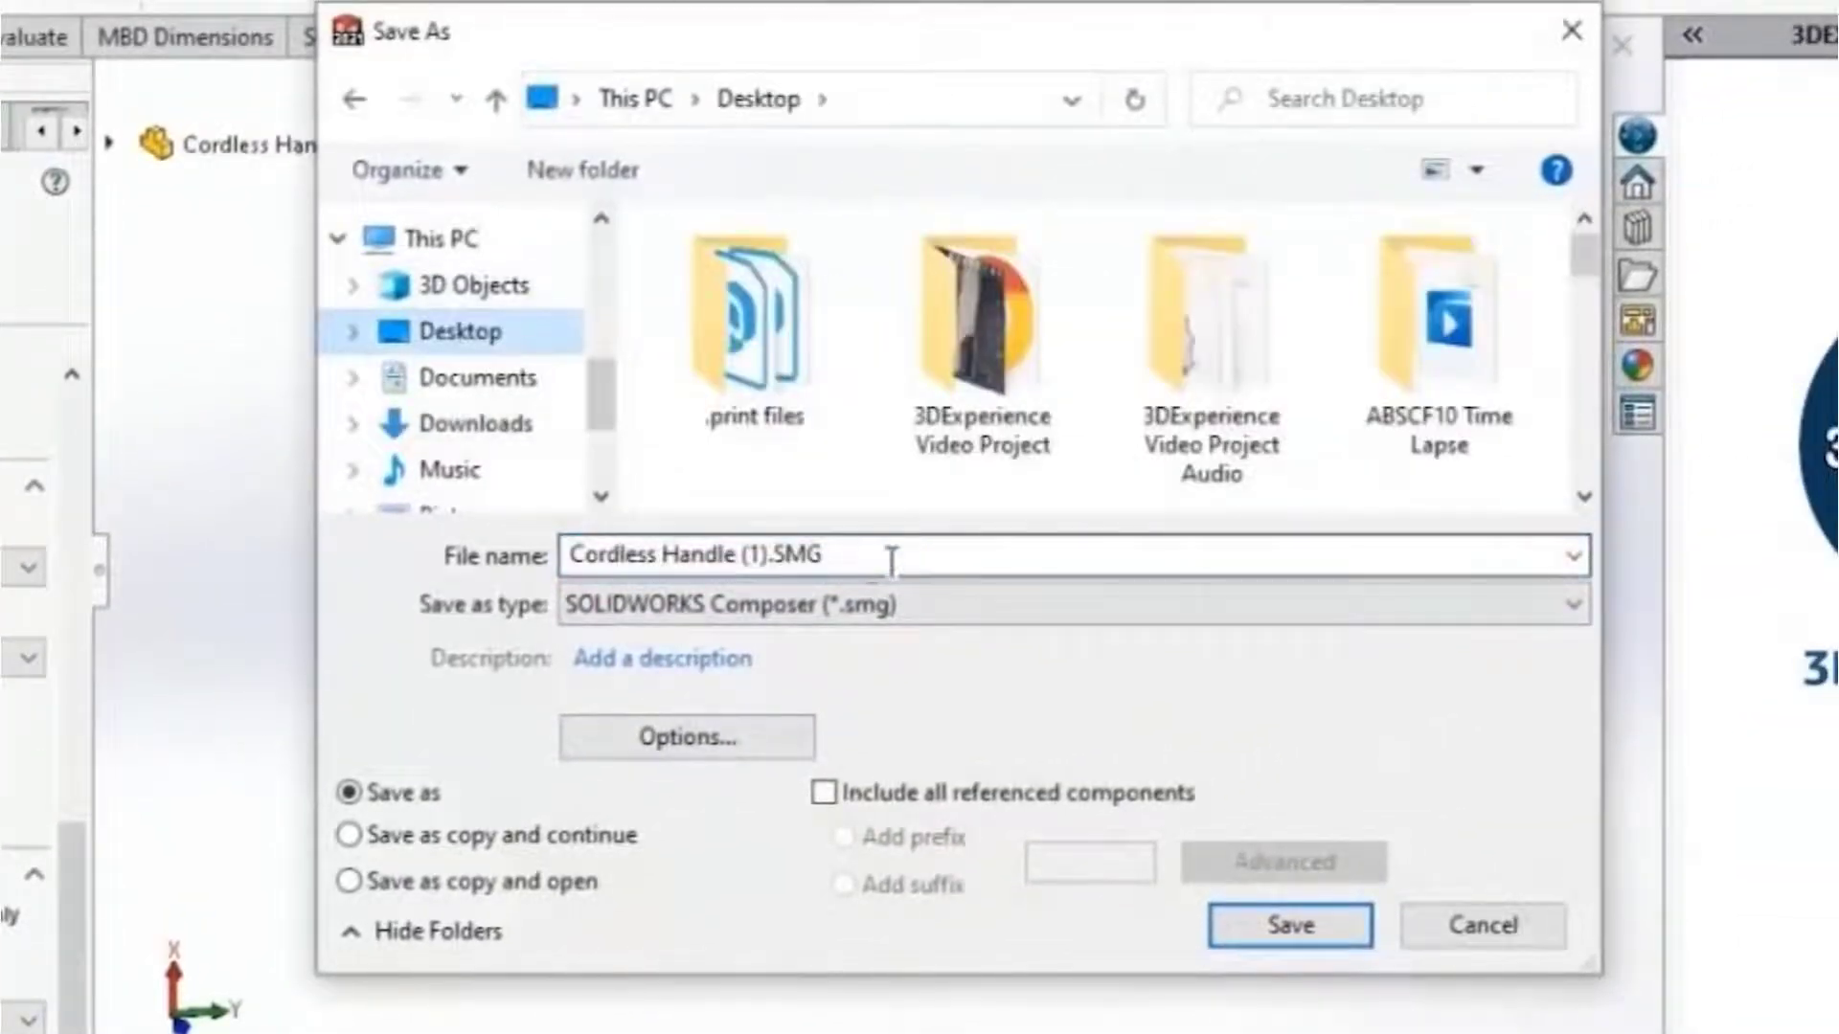
left_click(889, 600)
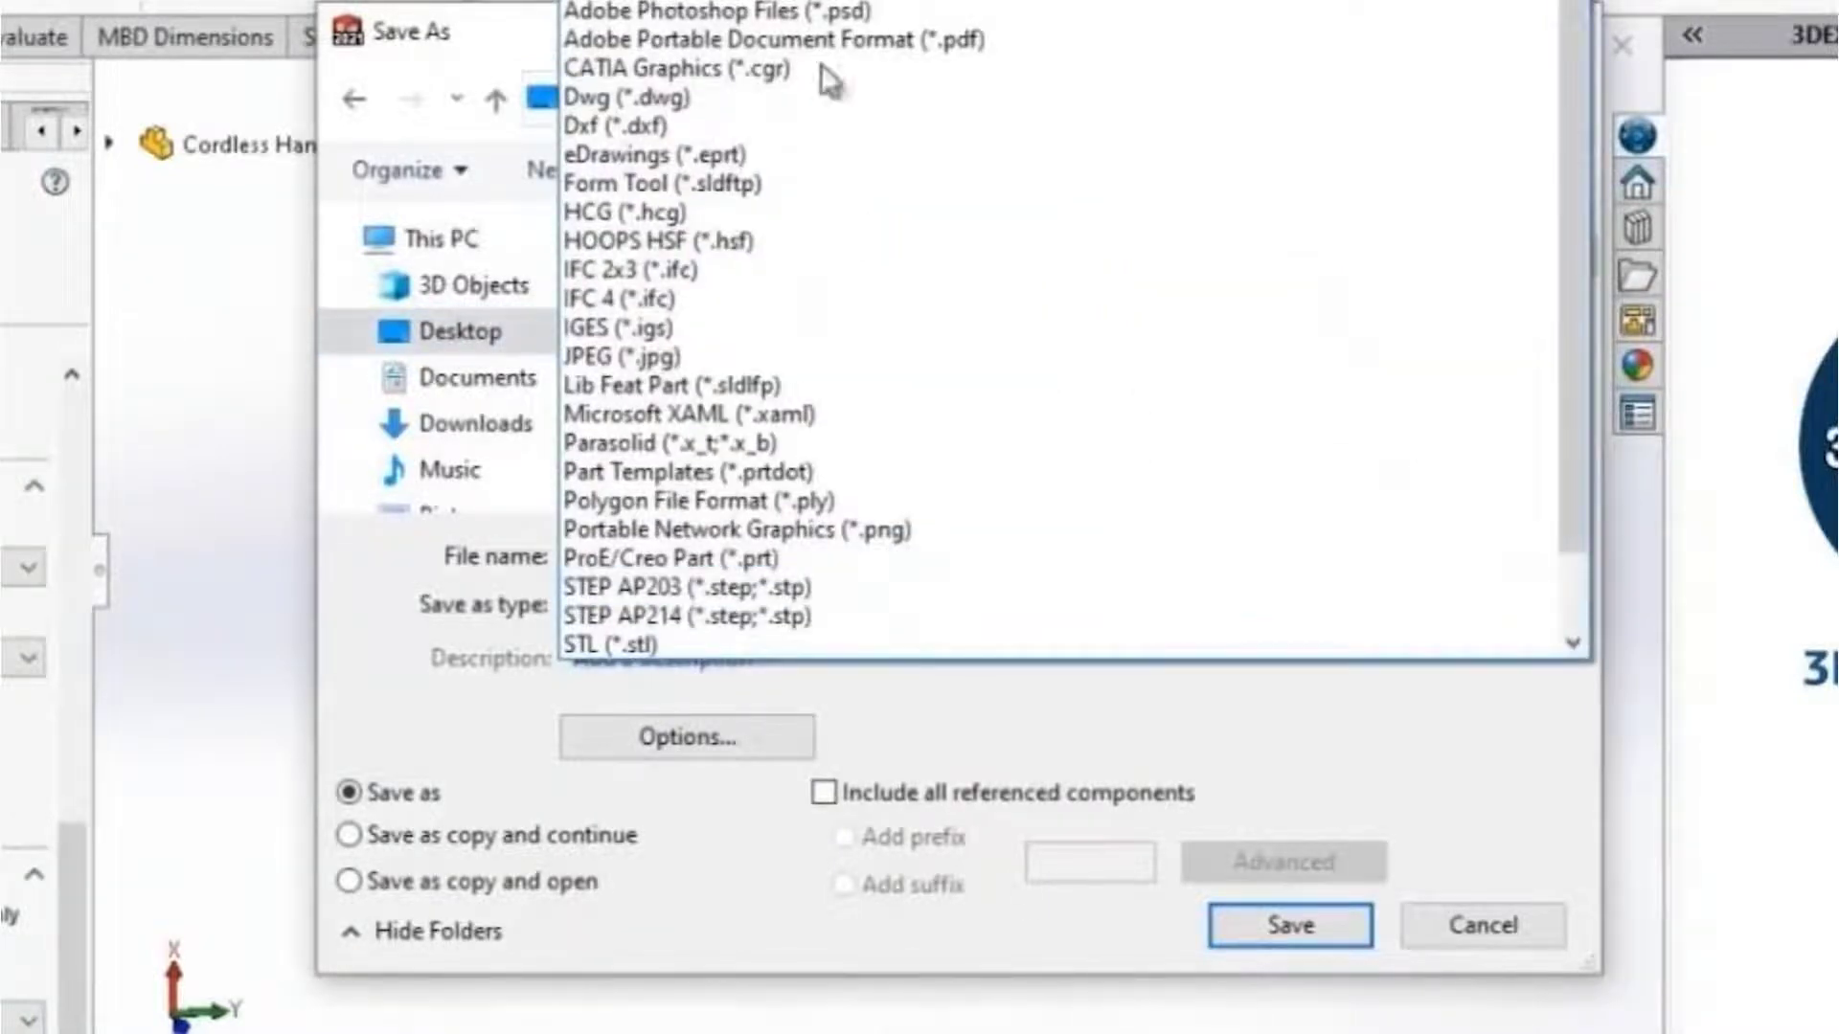
left_click(661, 644)
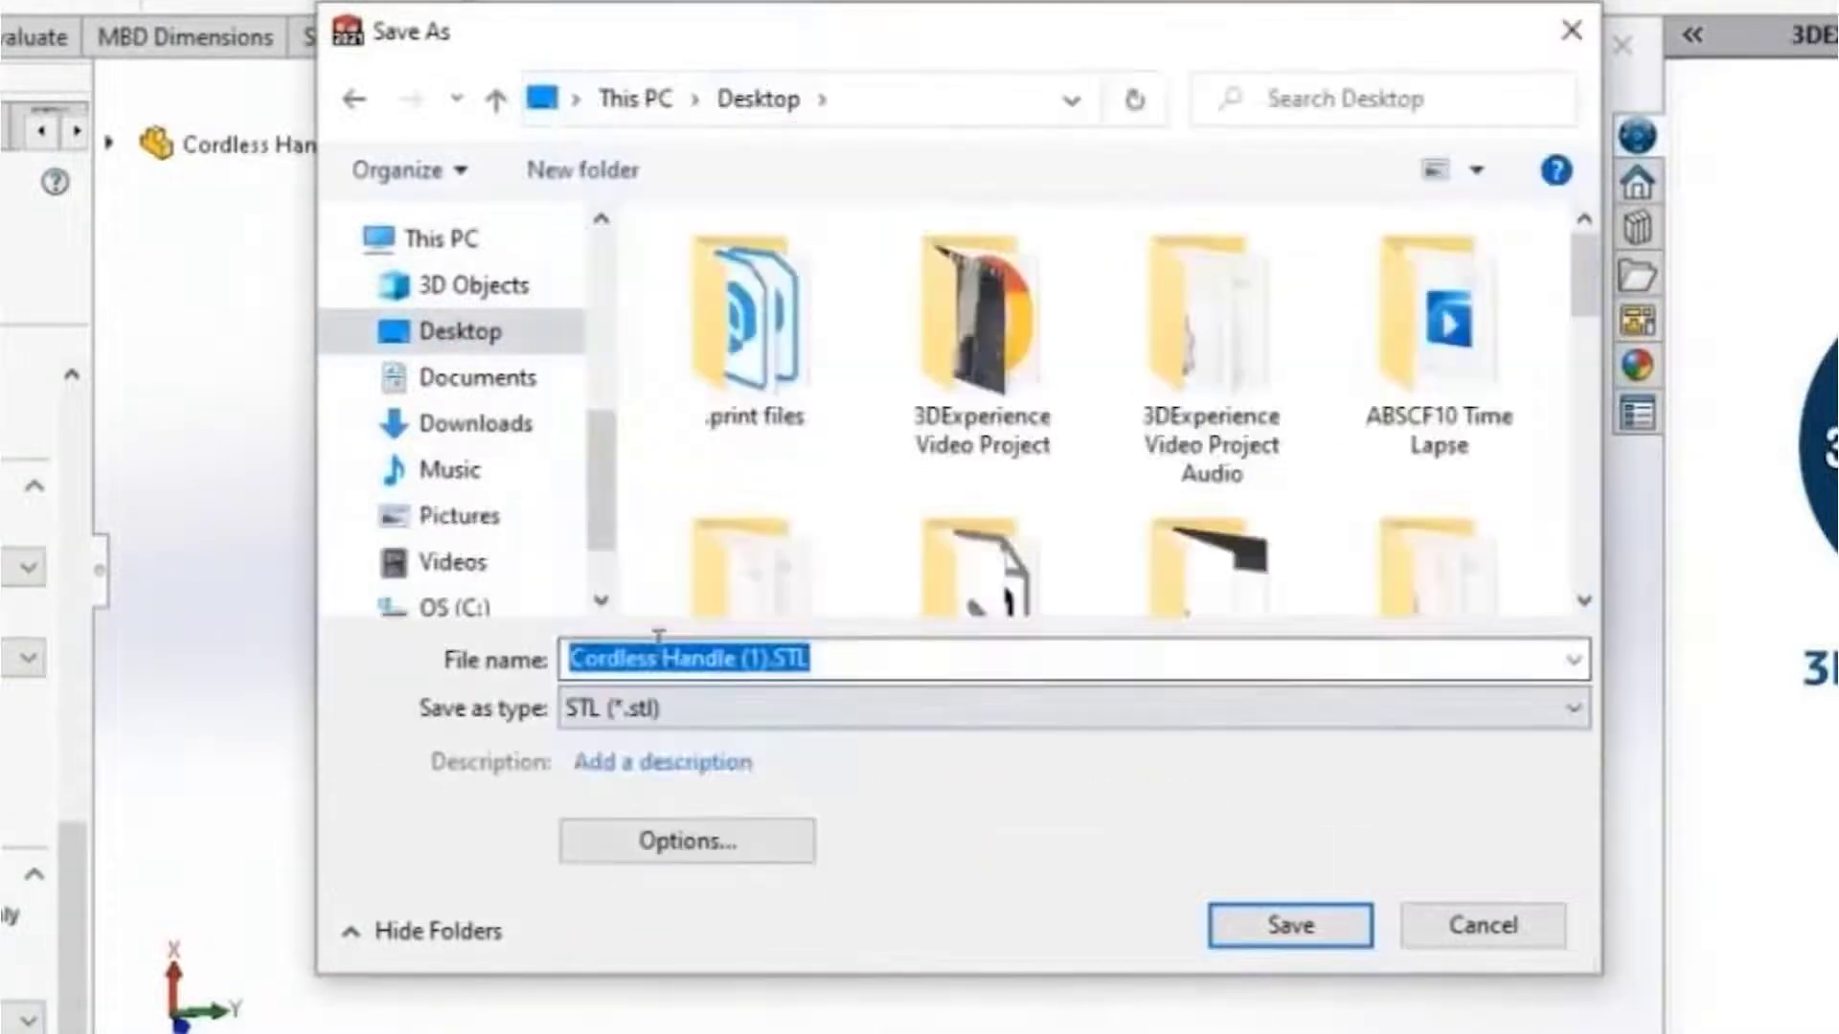
left_click(1258, 925)
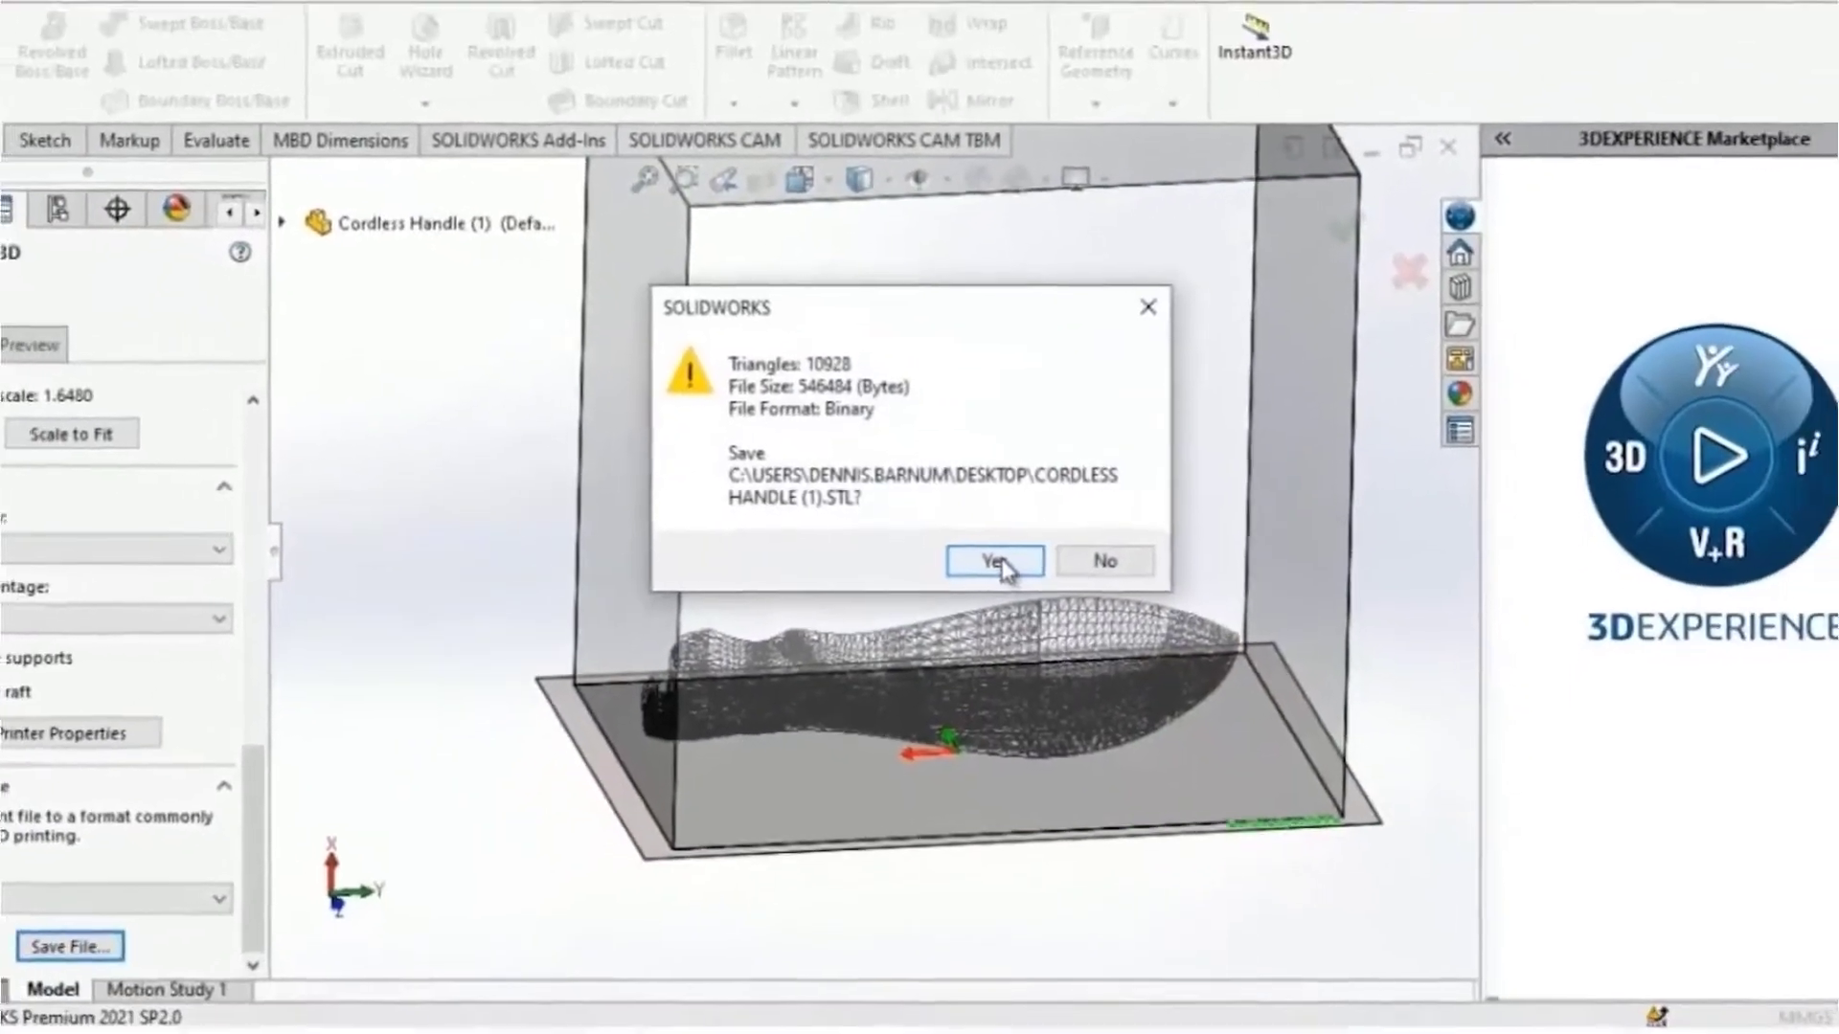
left_click(1021, 576)
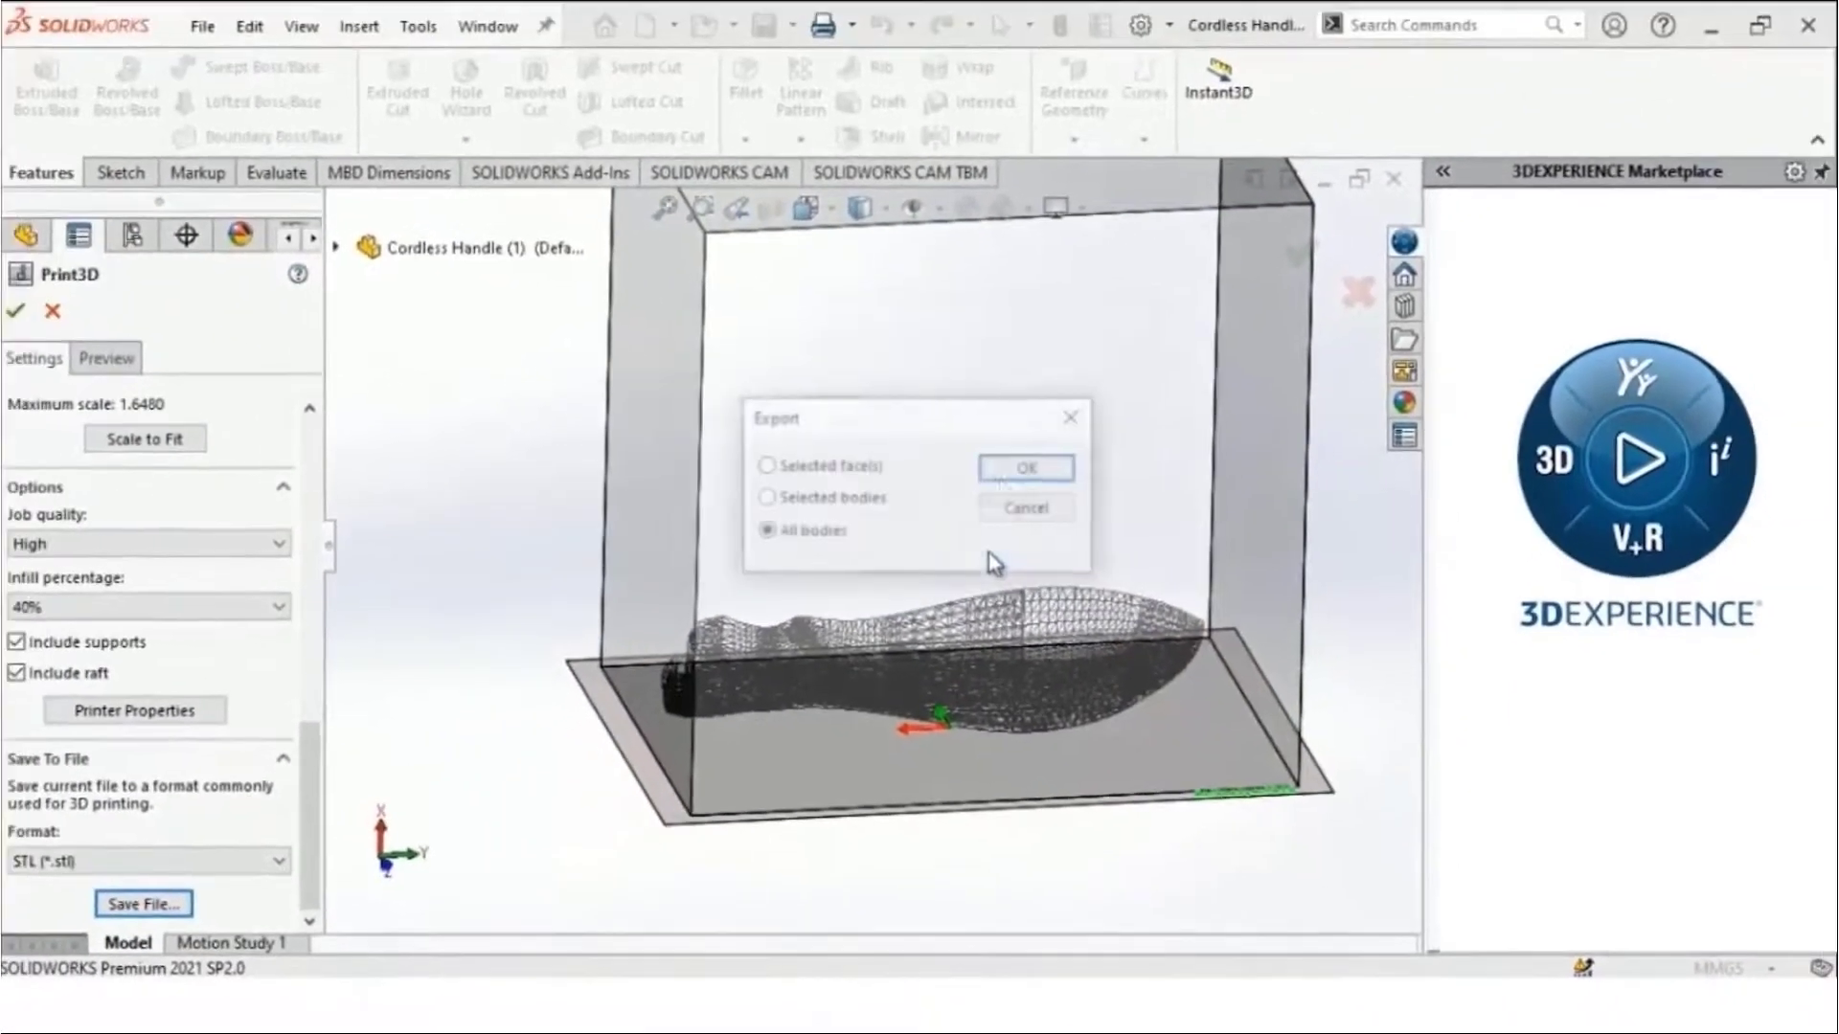
left_click(1003, 477)
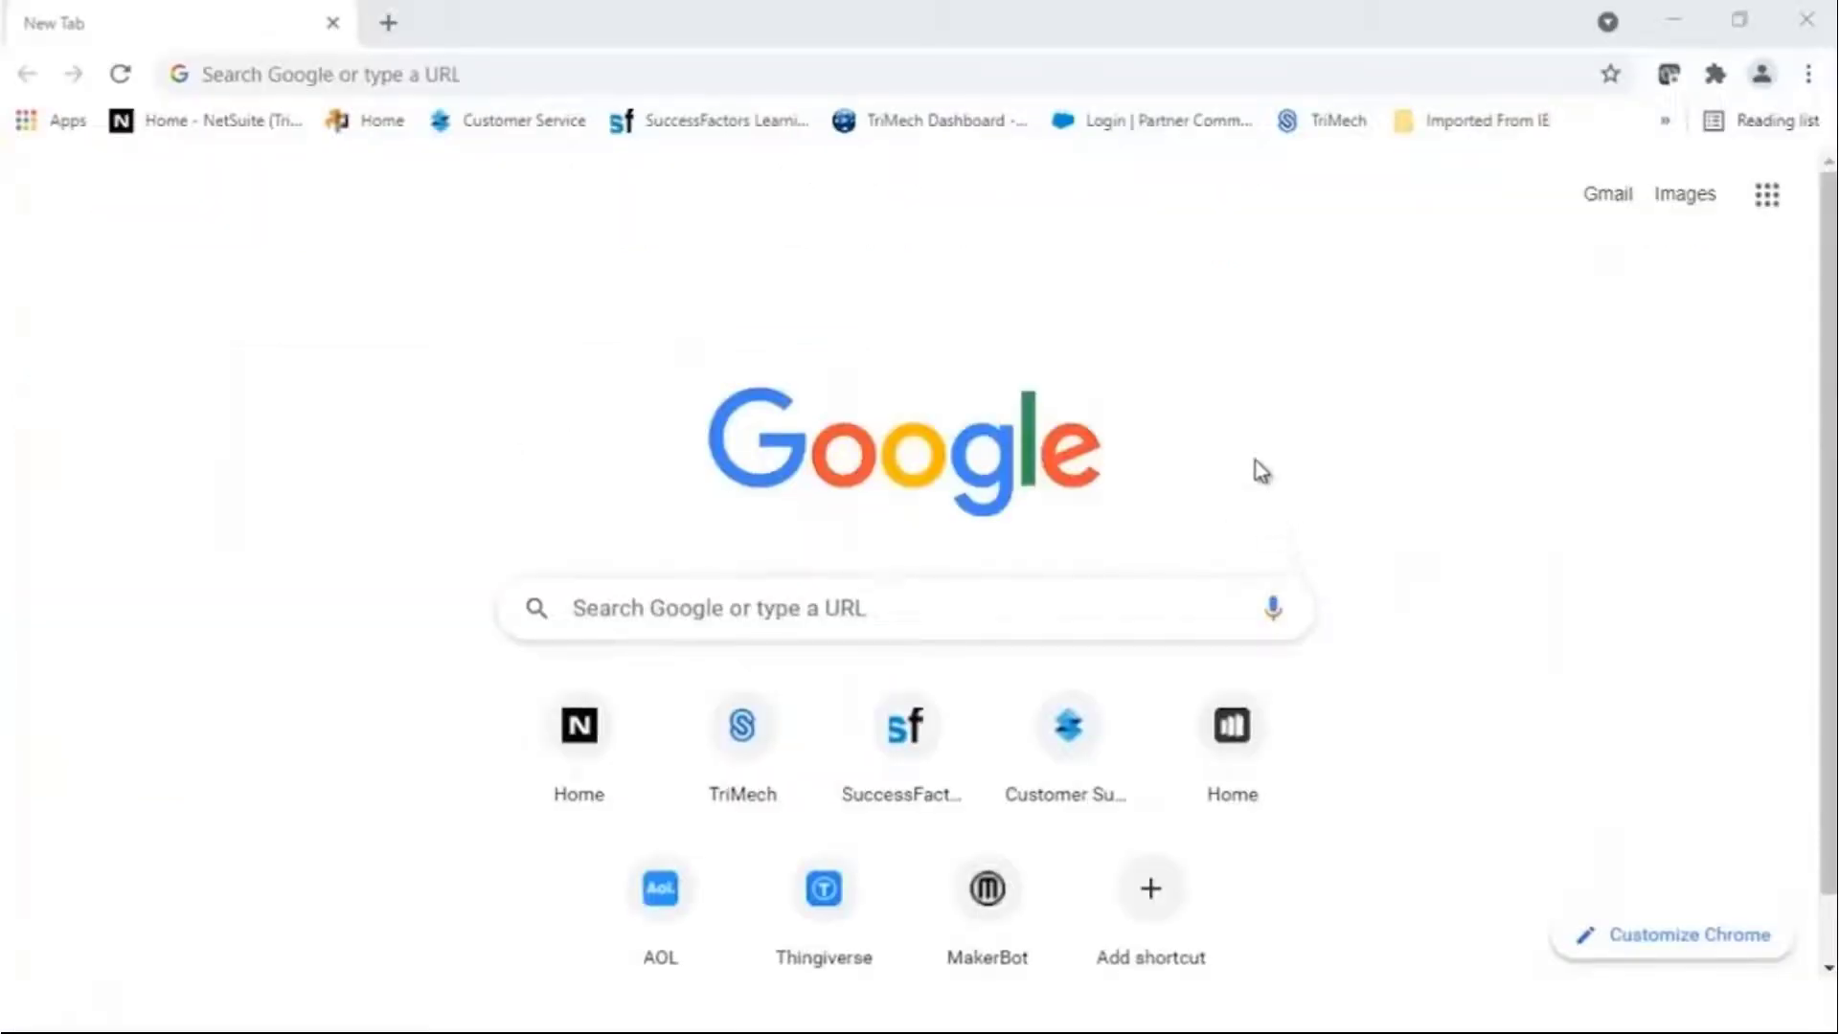
Step: Open the TriMech 3DDashboard, dismiss the welcome message, and view Cordless Handle.SLDPRT in Files
left_click(919, 134)
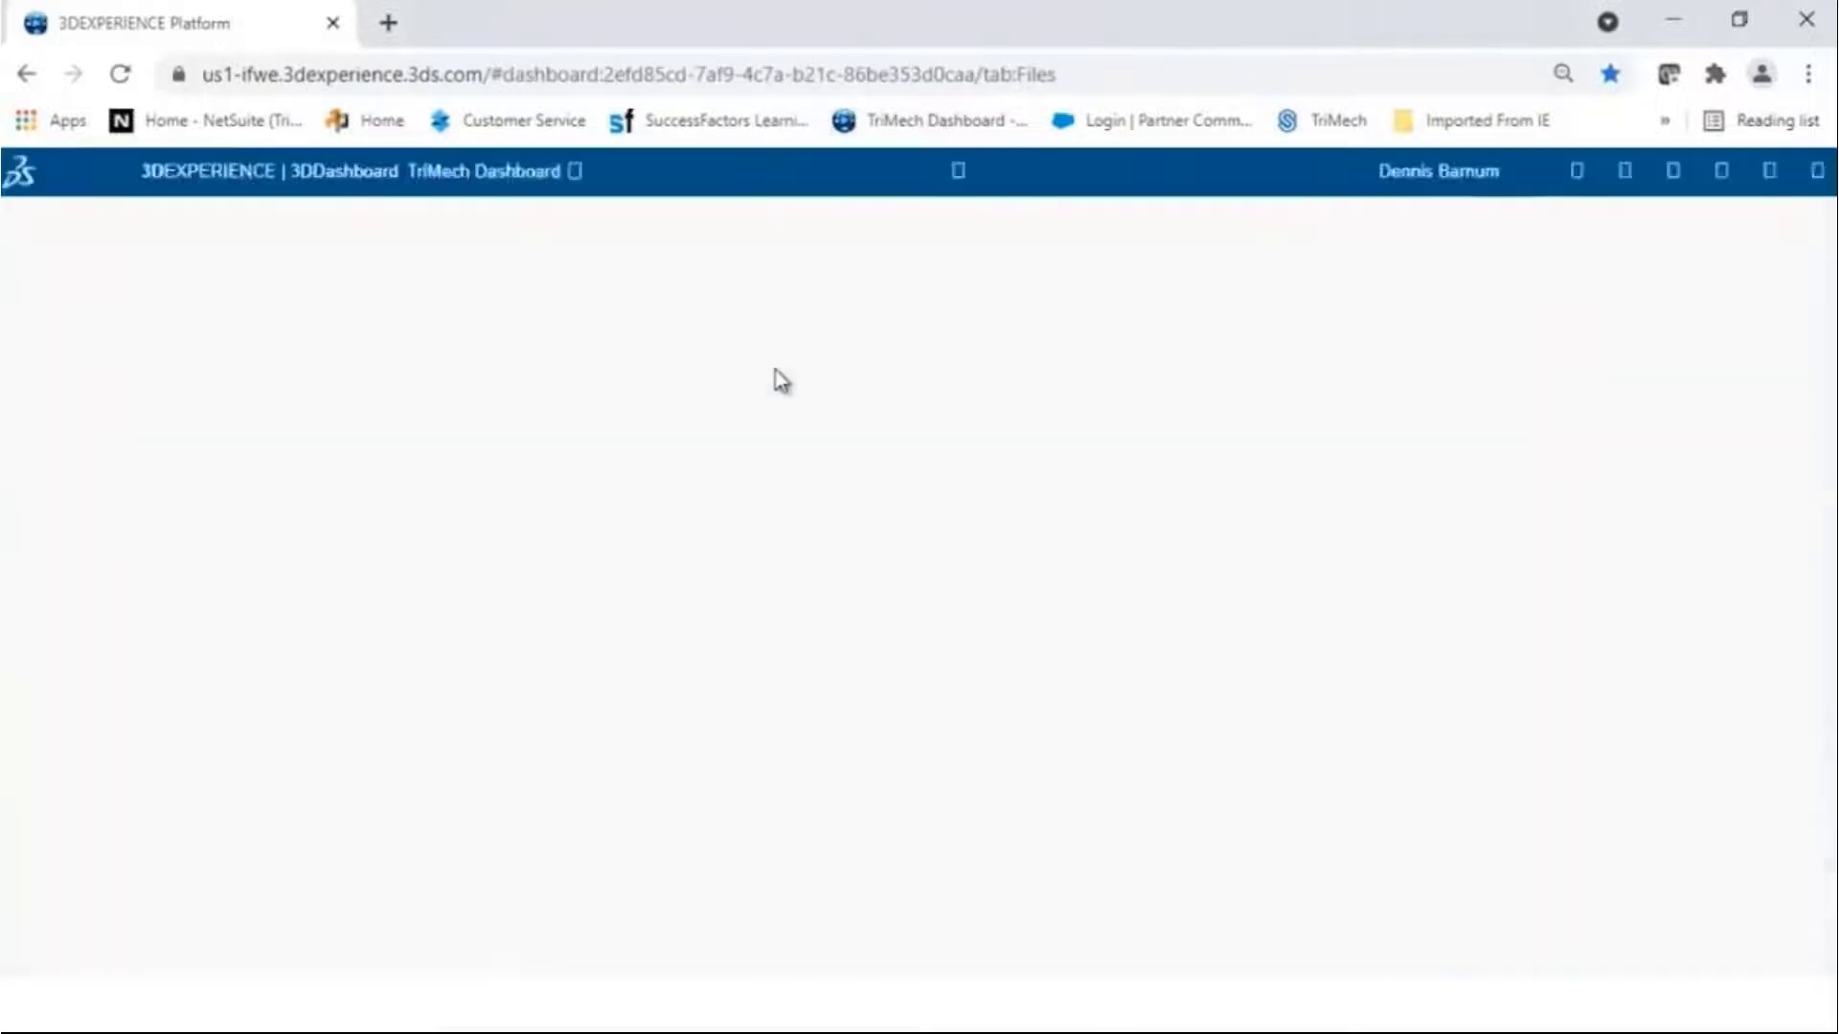
left_click(1218, 368)
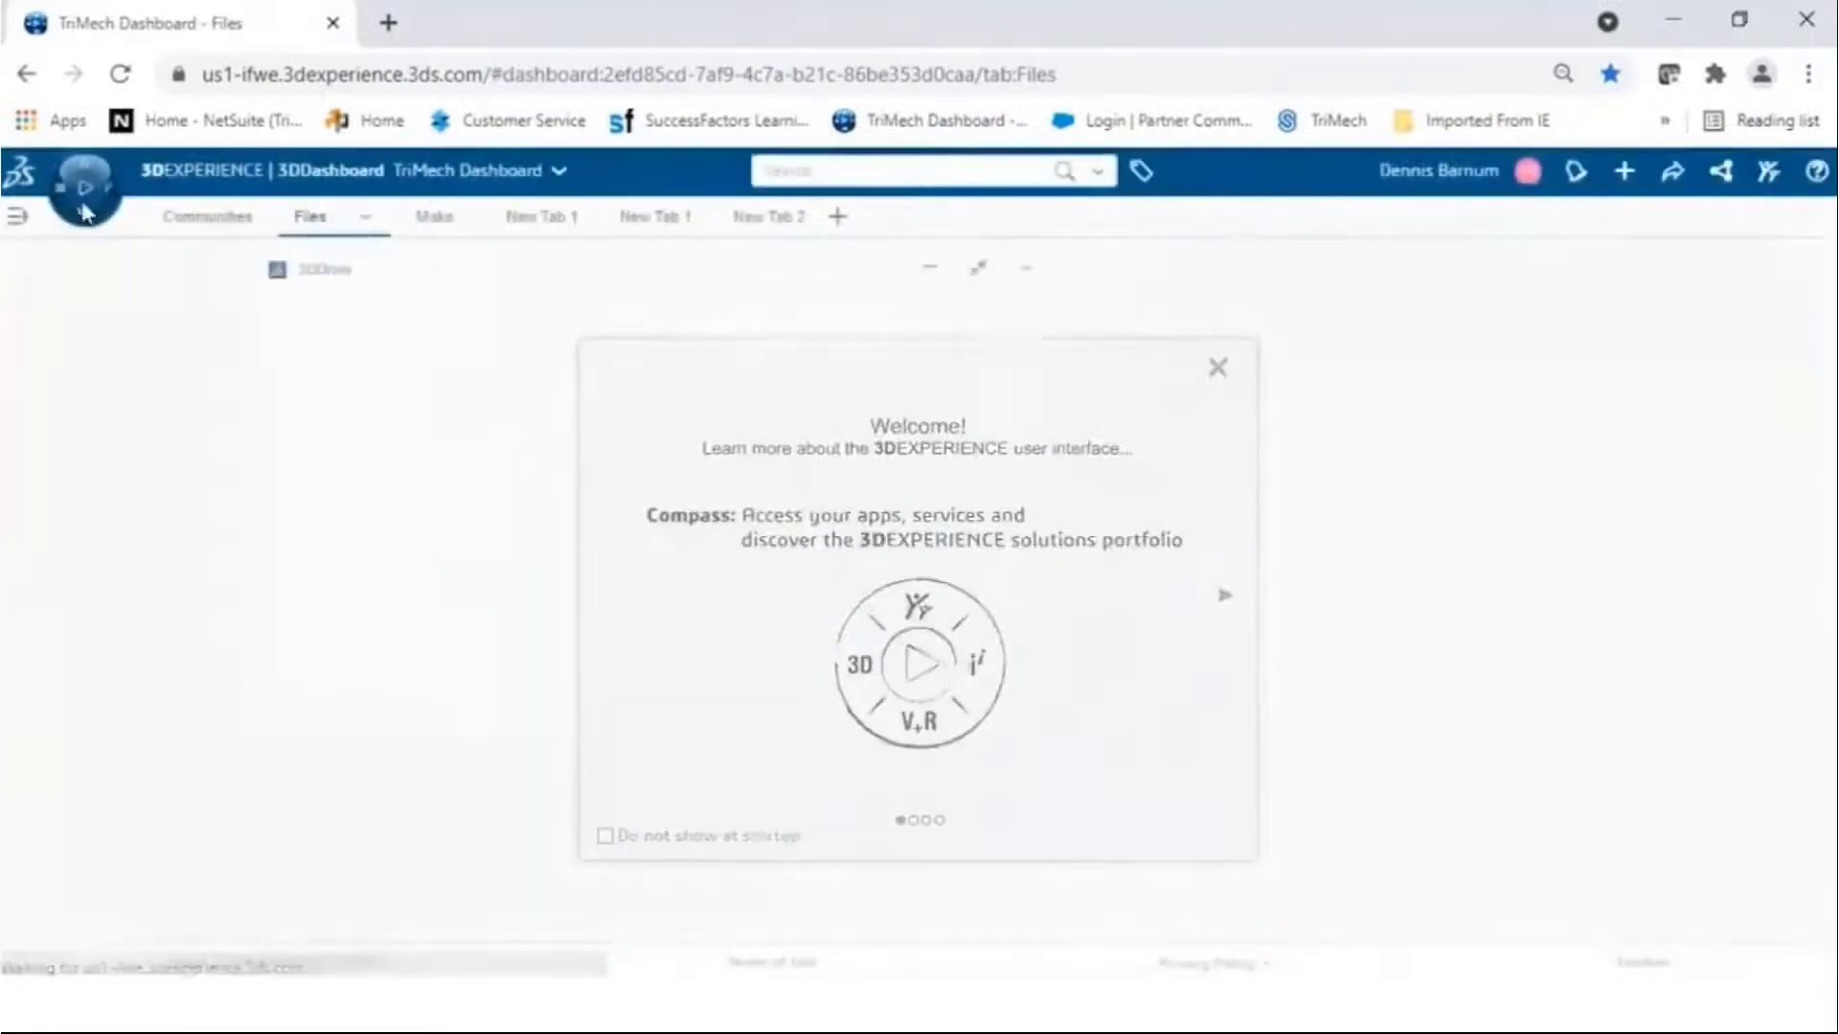
left_click(211, 216)
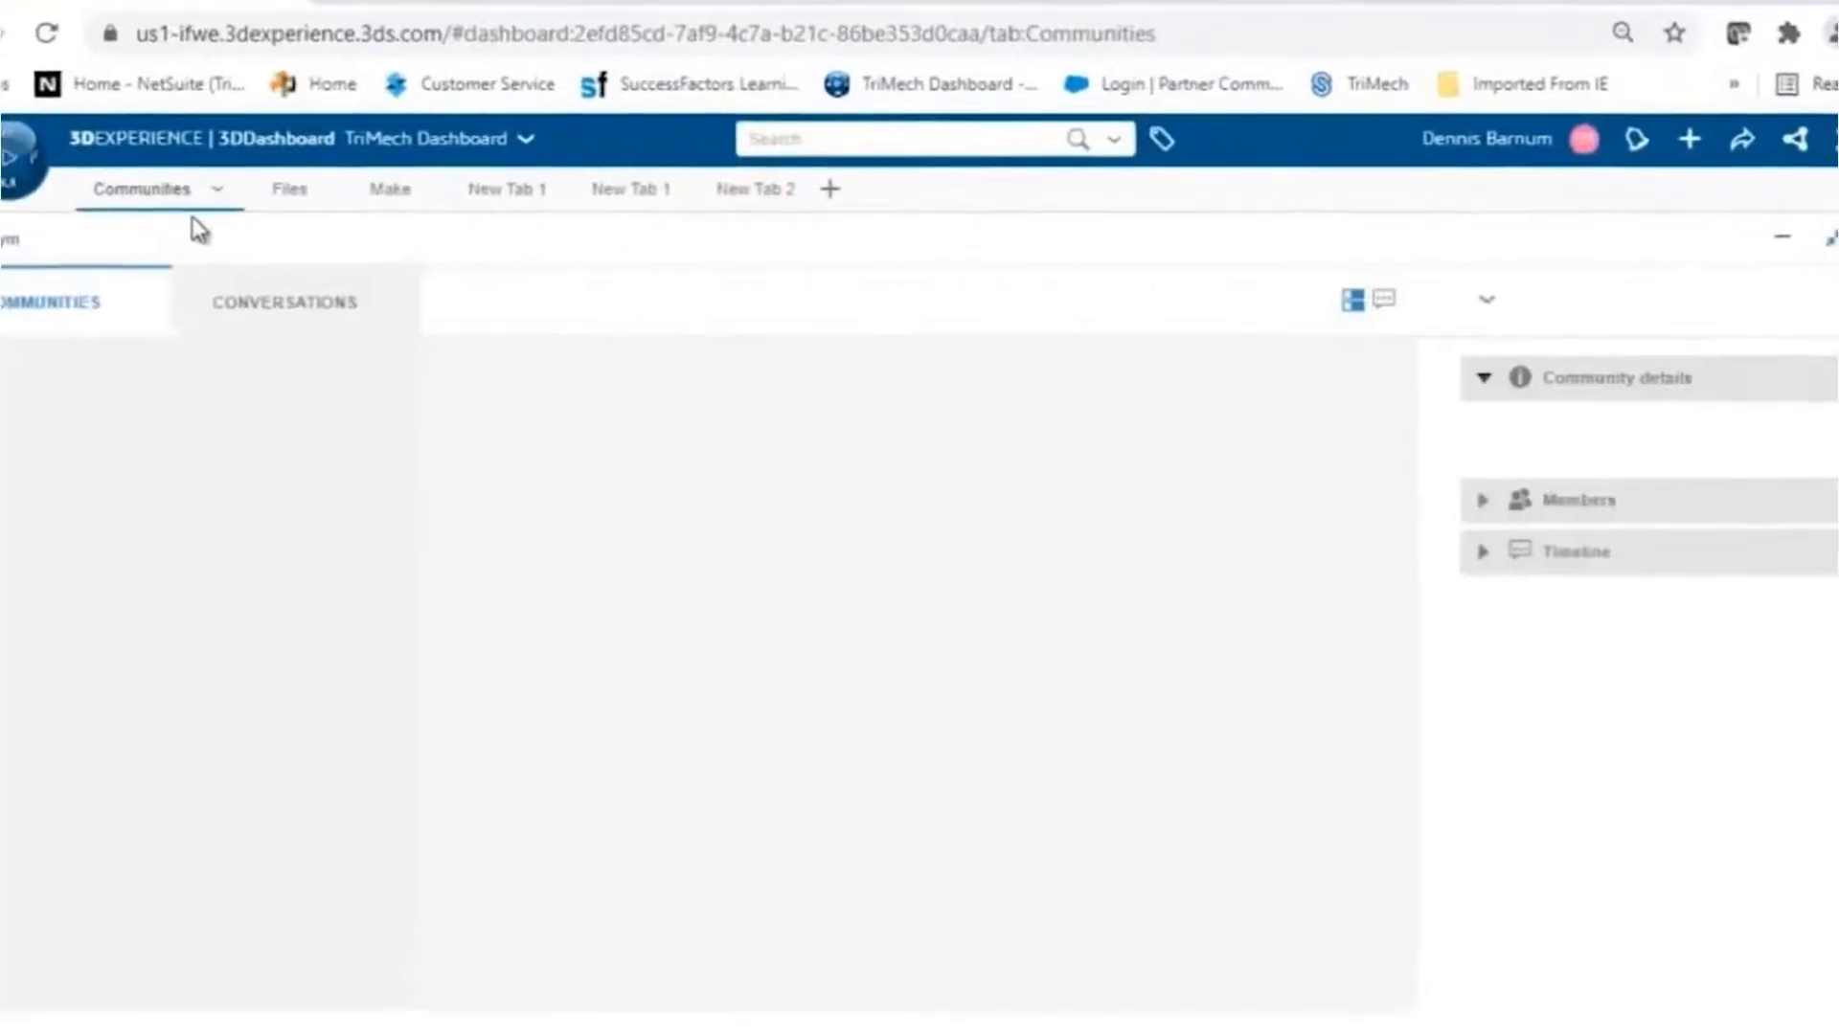
scroll(852, 493, "down", 15)
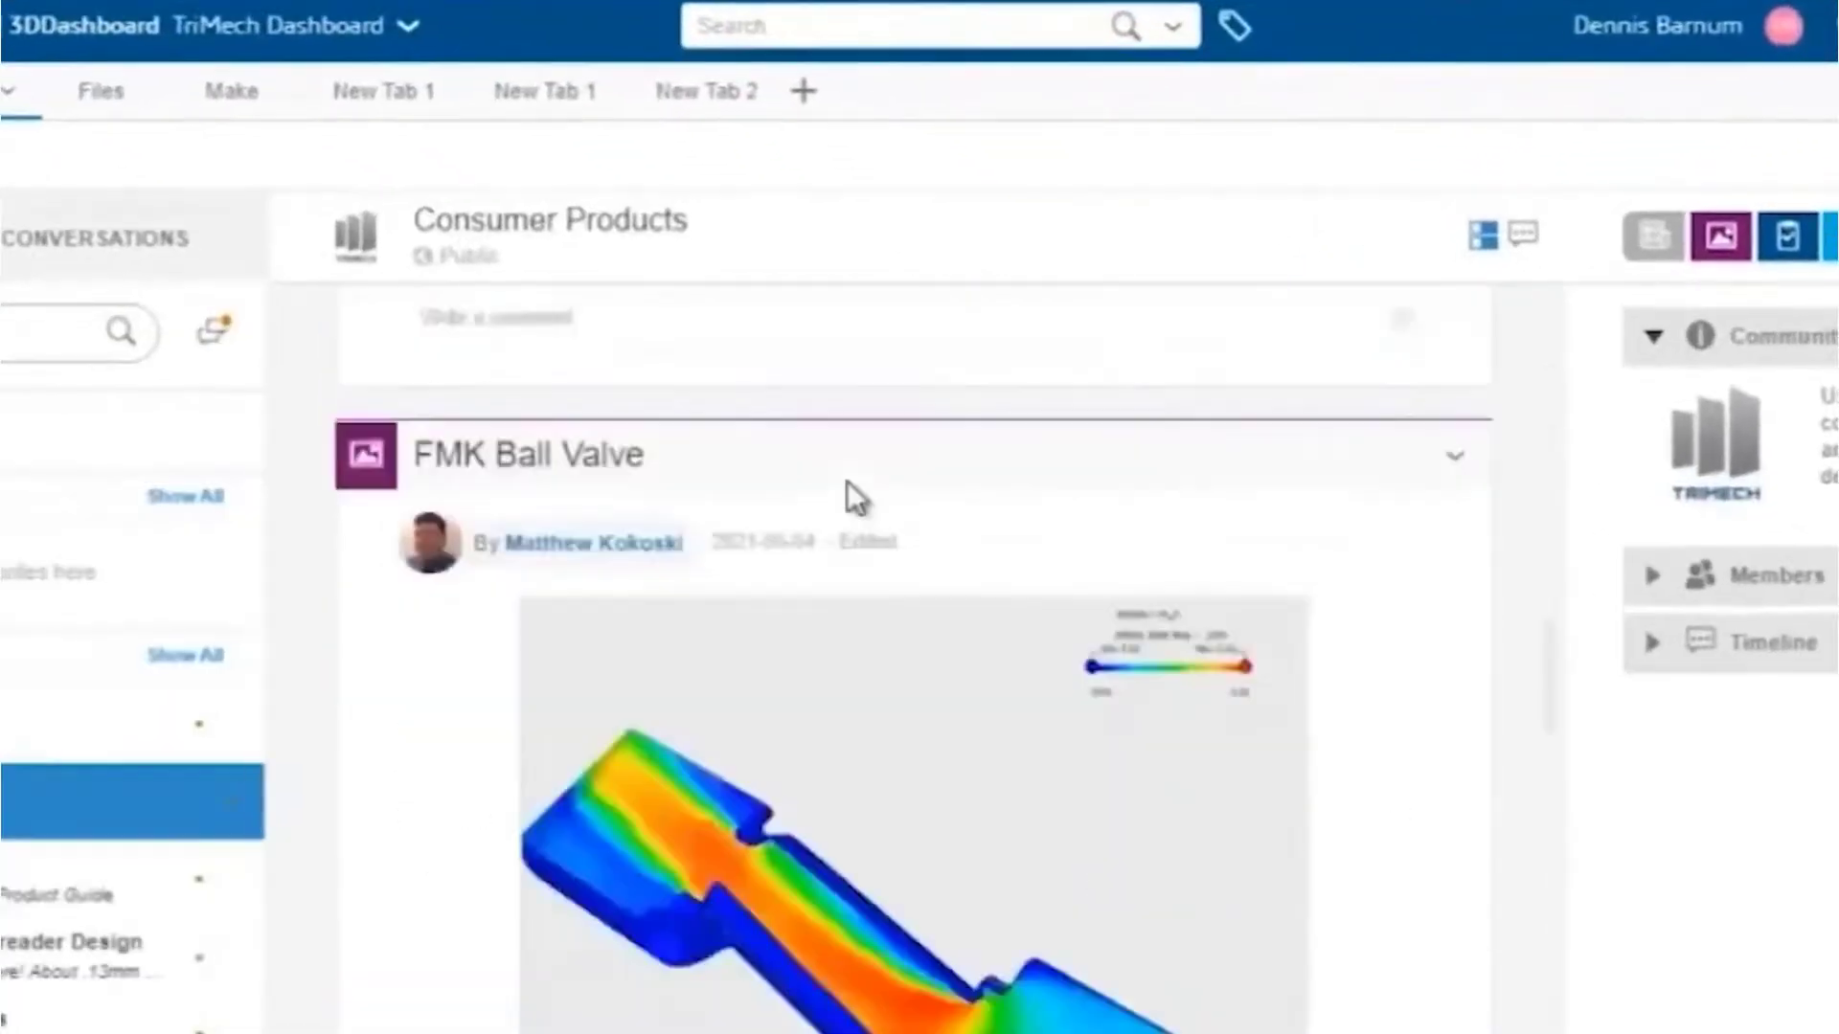
scroll(853, 493, "down", 20)
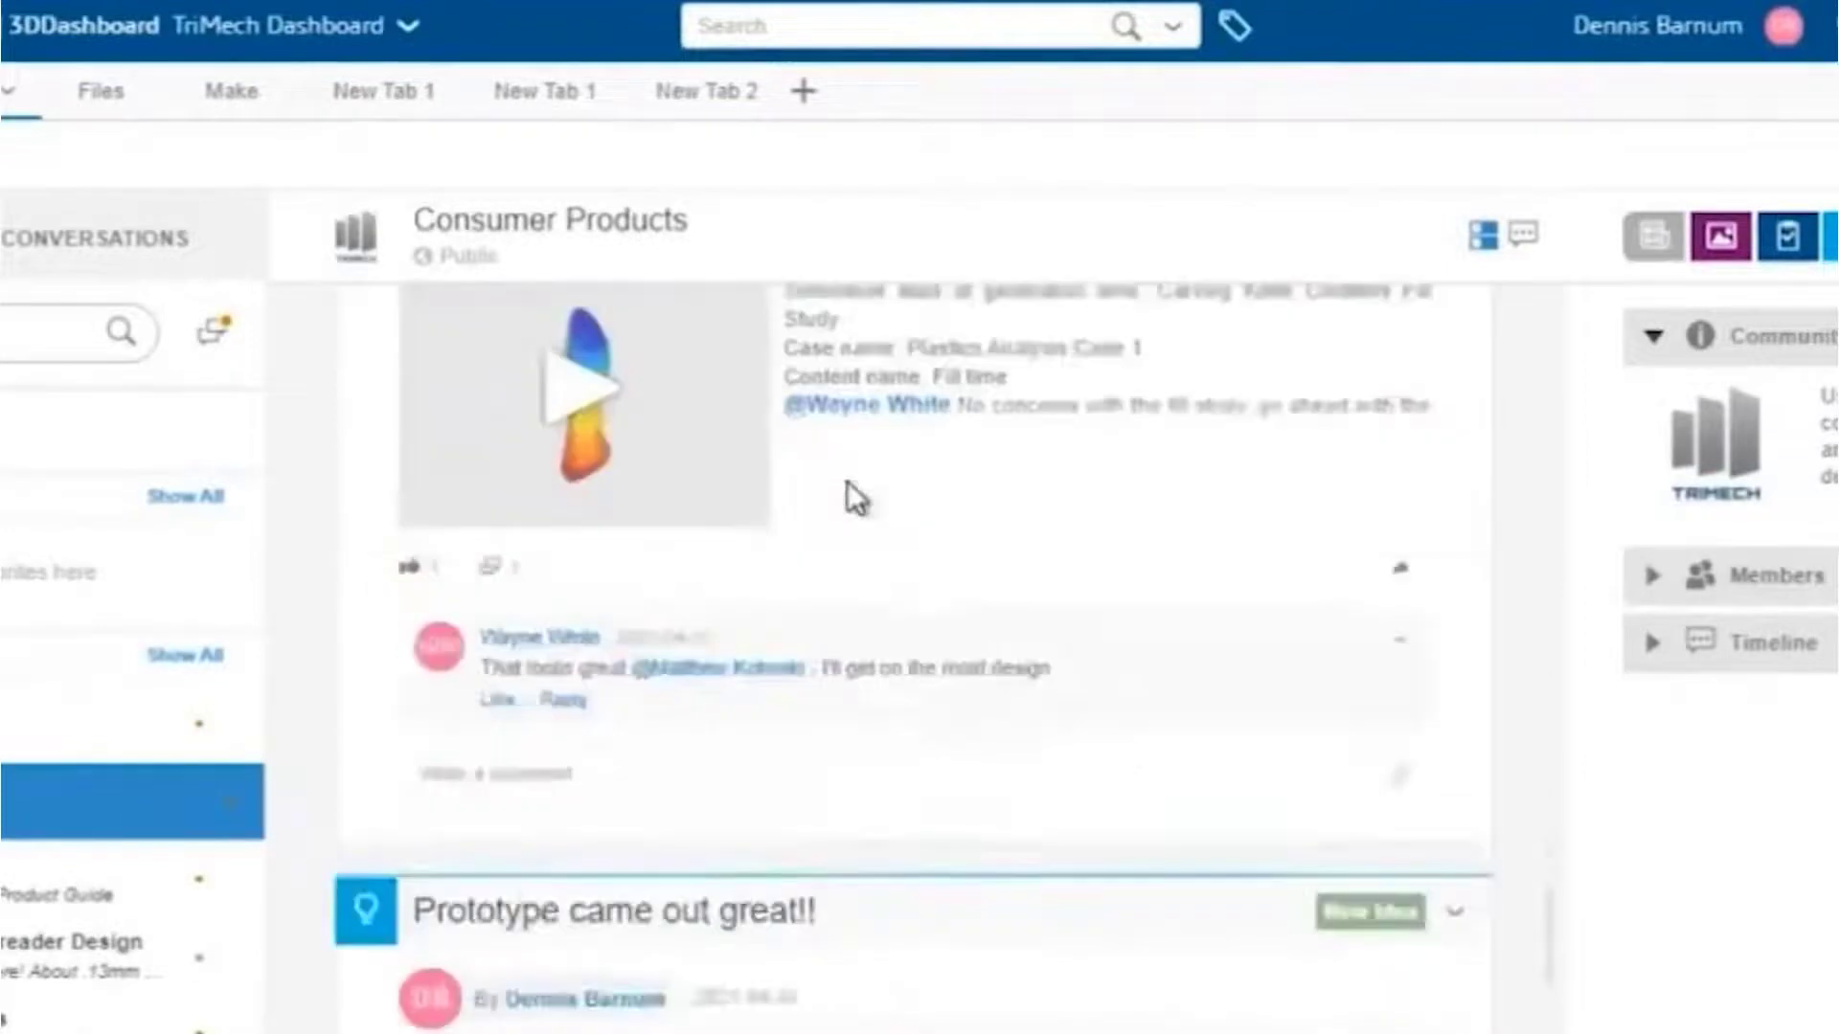
scroll(776, 594, "down", 2)
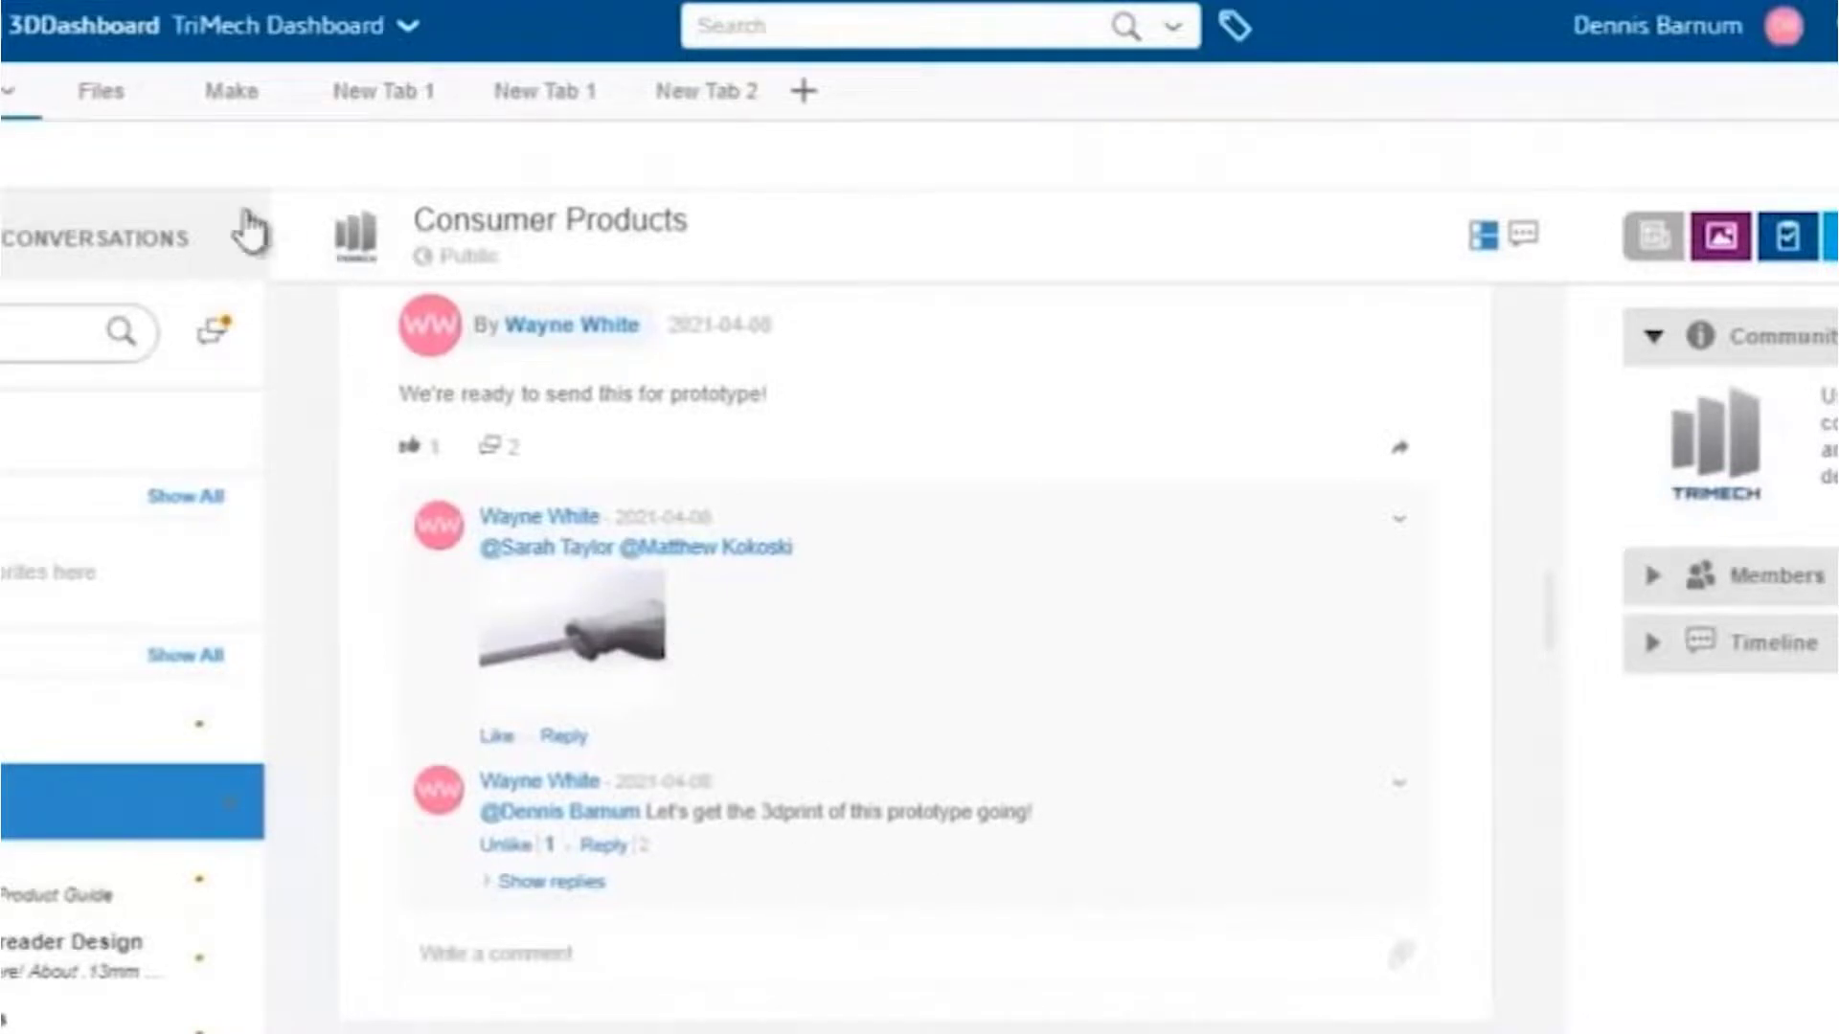
left_click(107, 94)
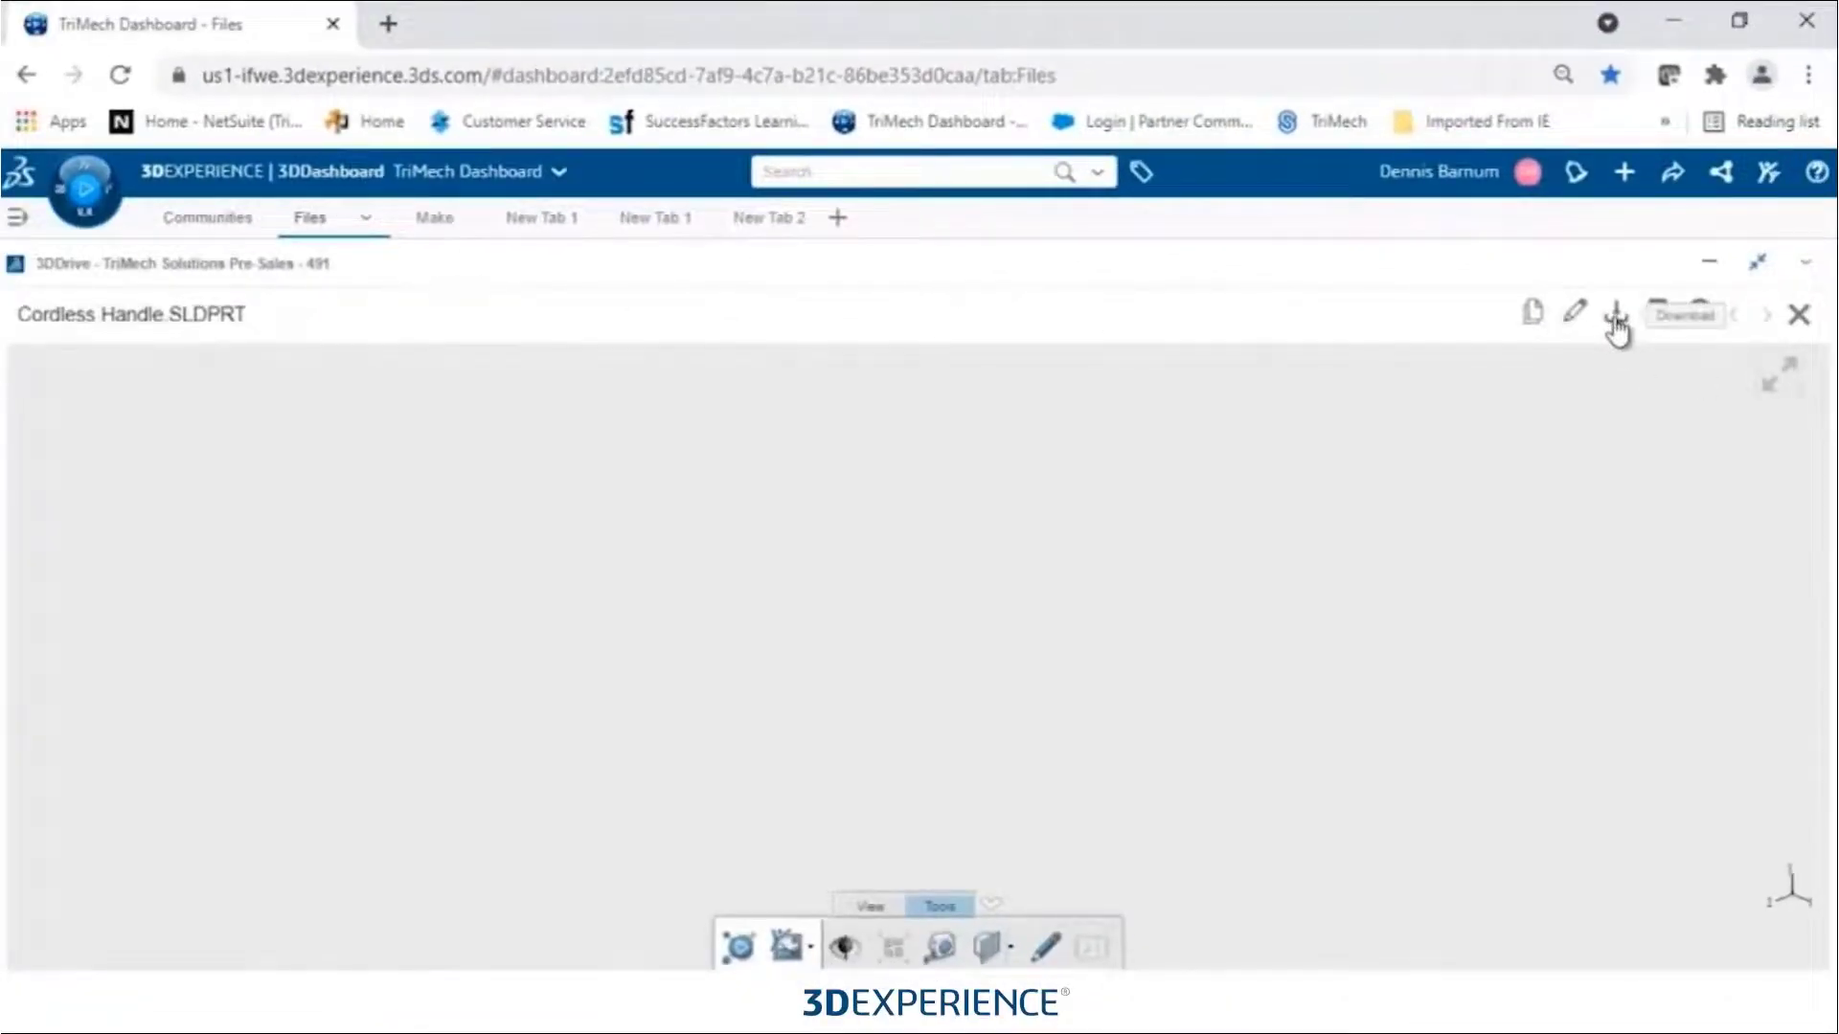
Step: Download Cordless Handle.SLDPRT from 3DDrive and open it in SOLIDWORKS
left_click(1615, 318)
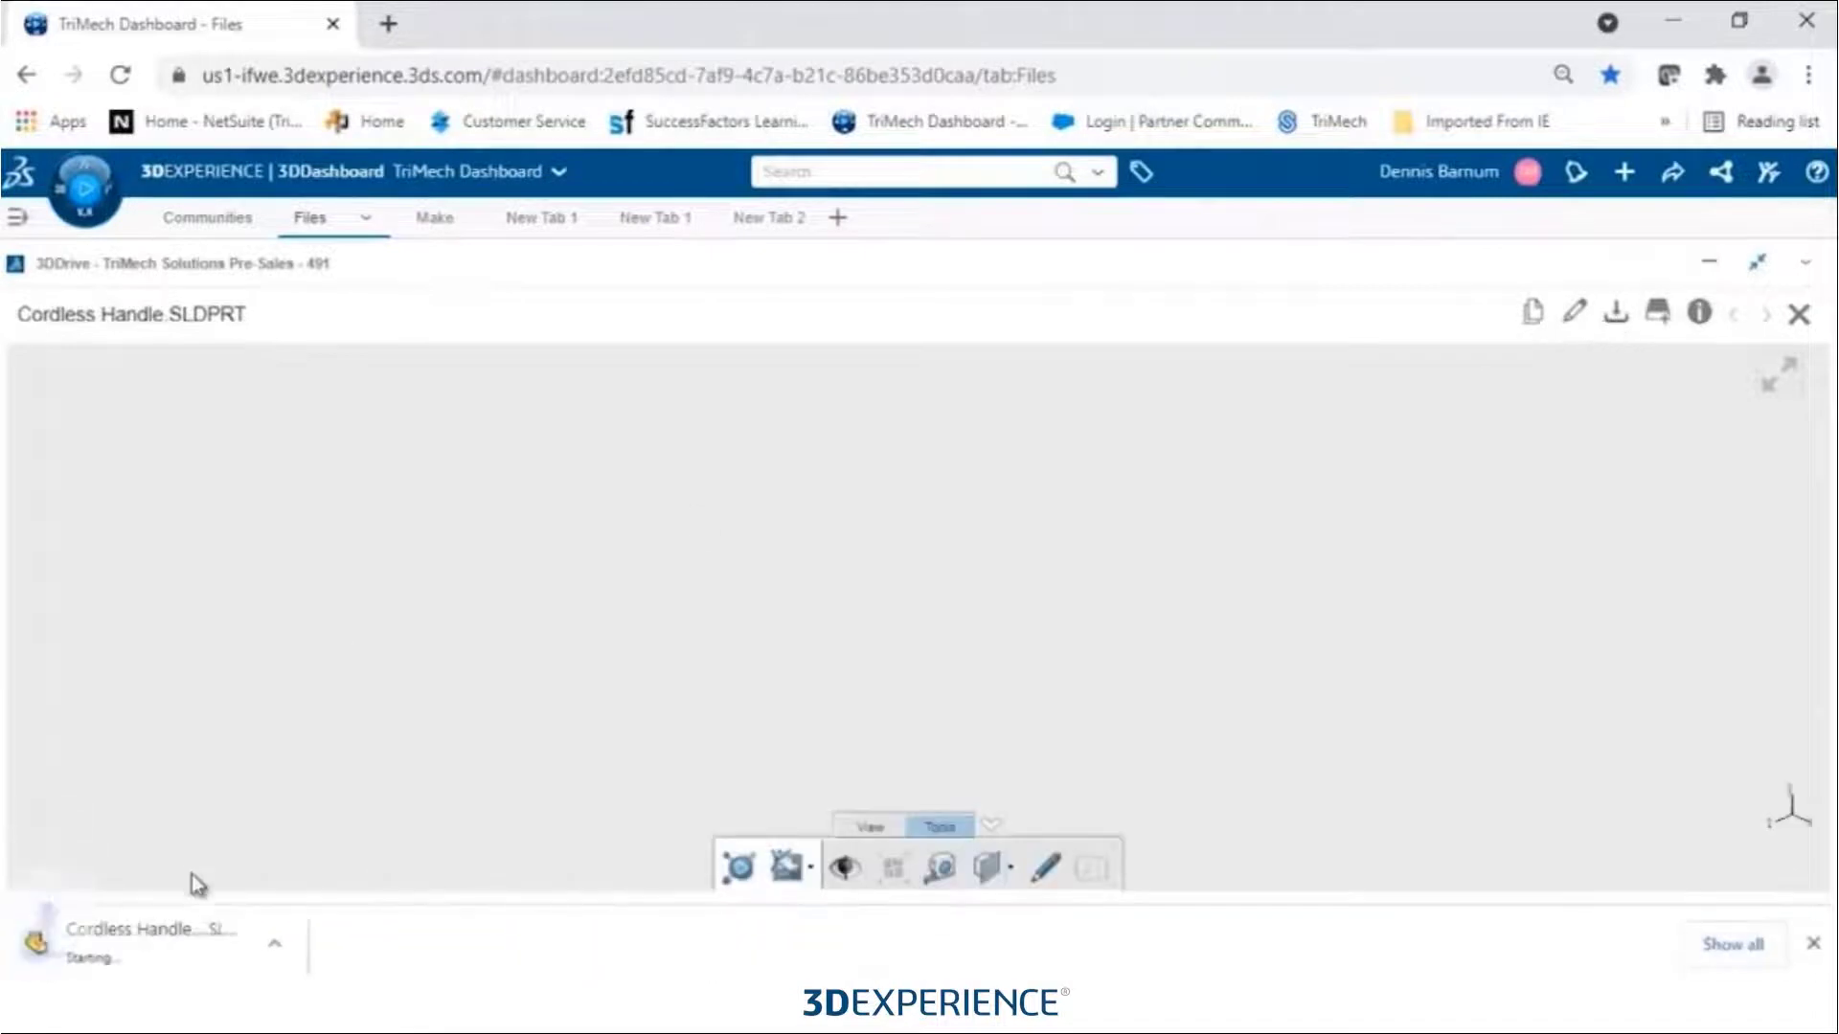
left_click(137, 943)
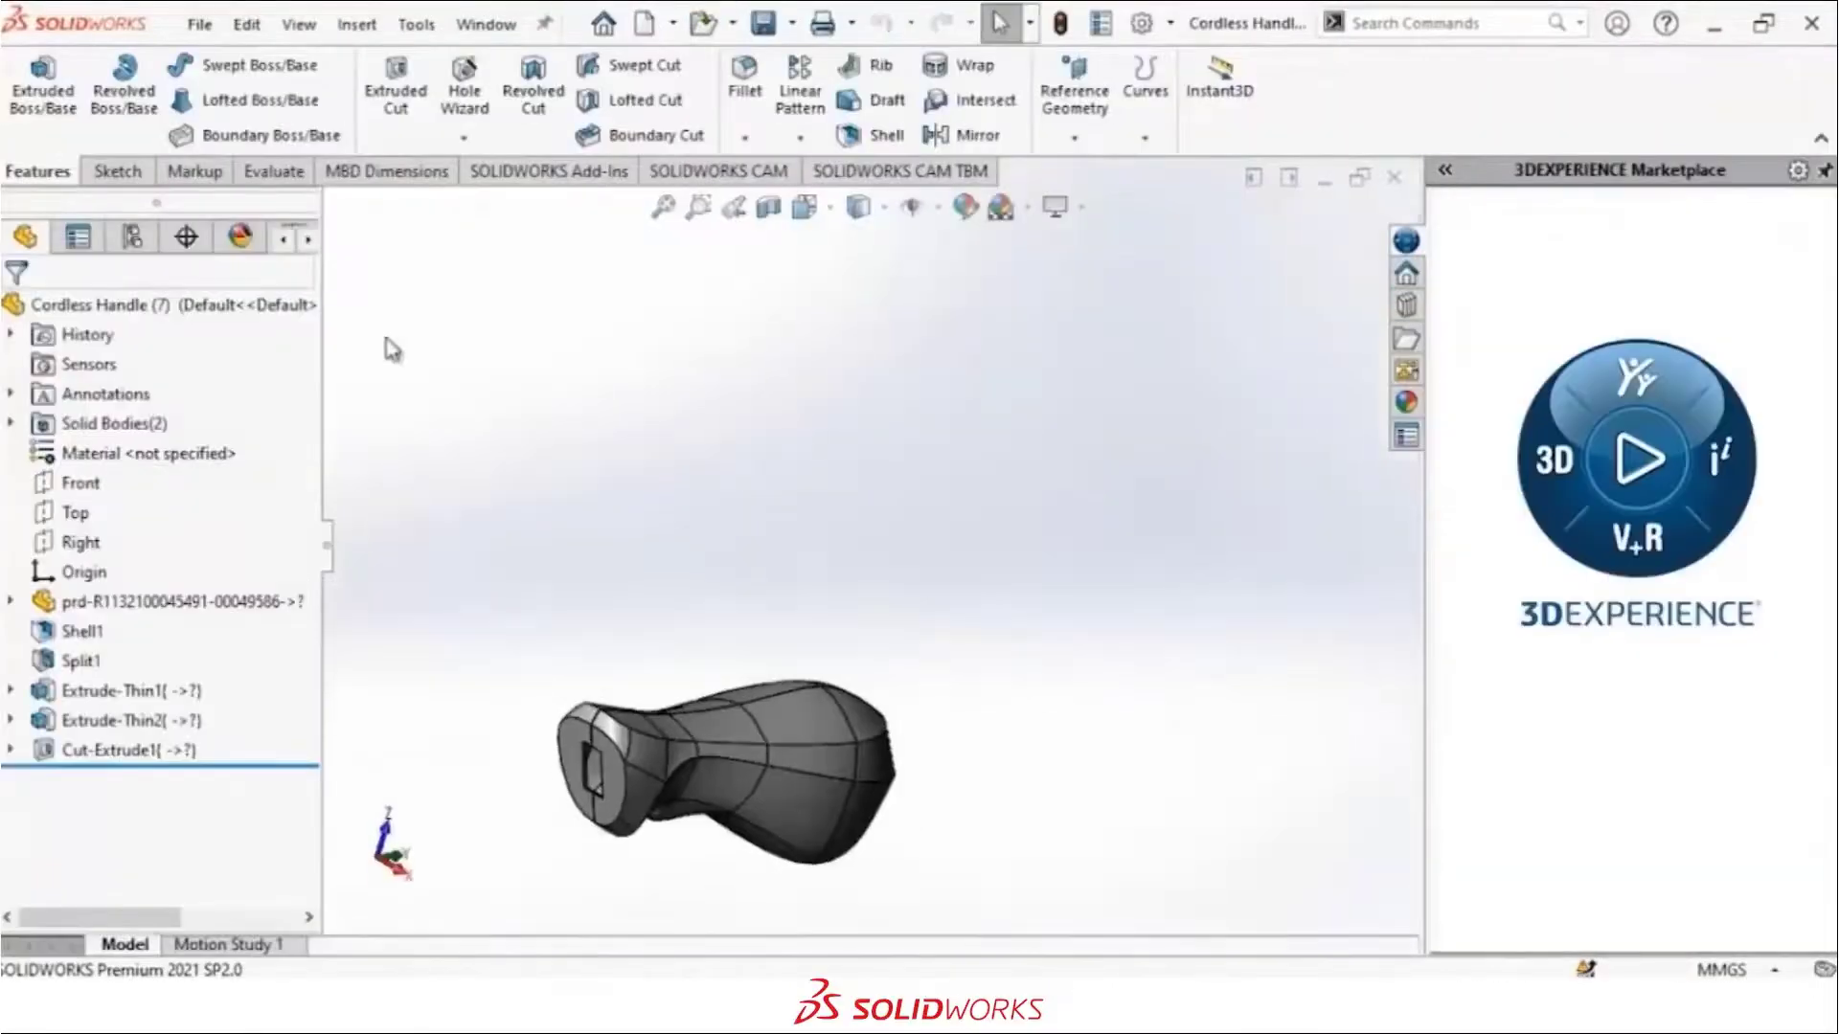
Step: Sketch a rectangle on the Right plane enclosing the whole handle
scroll(792, 801, "up", 3)
scroll(742, 675, "down", 4)
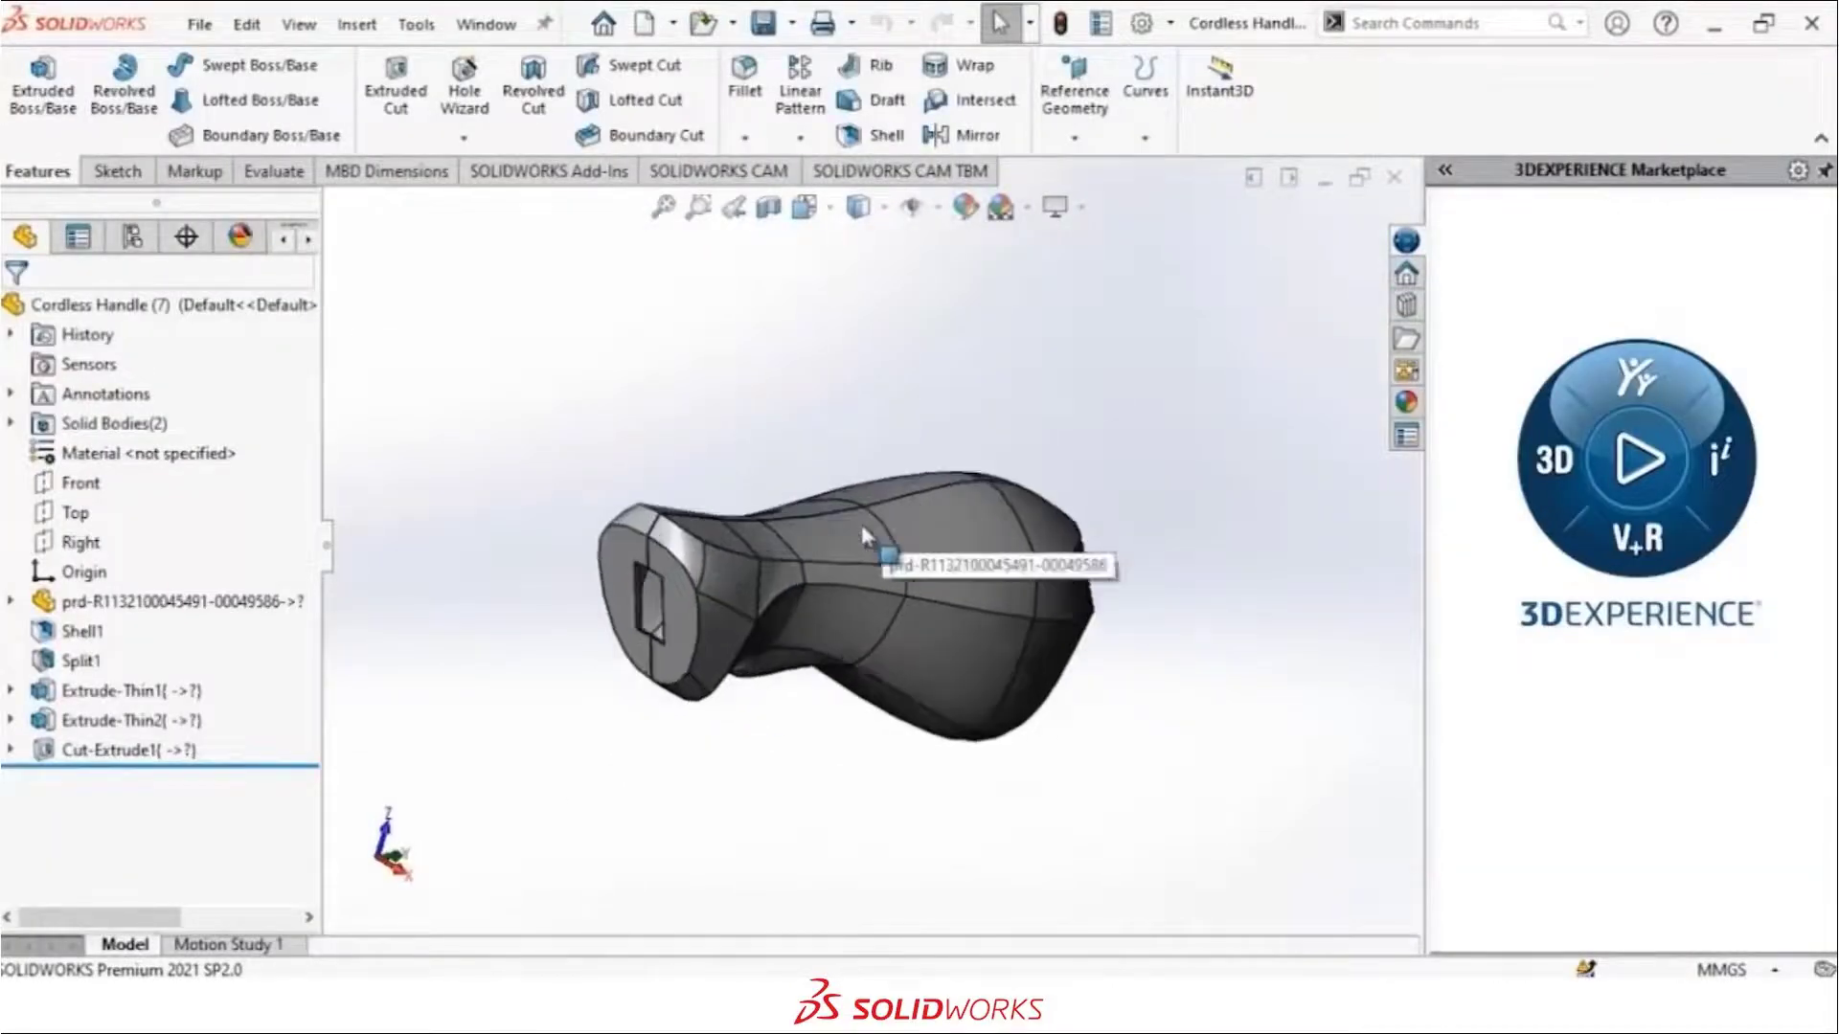
mouse_move(853, 536)
middle_mouse_down()
mouse_move(853, 568)
mouse_move(840, 444)
mouse_move(790, 489)
middle_mouse_up()
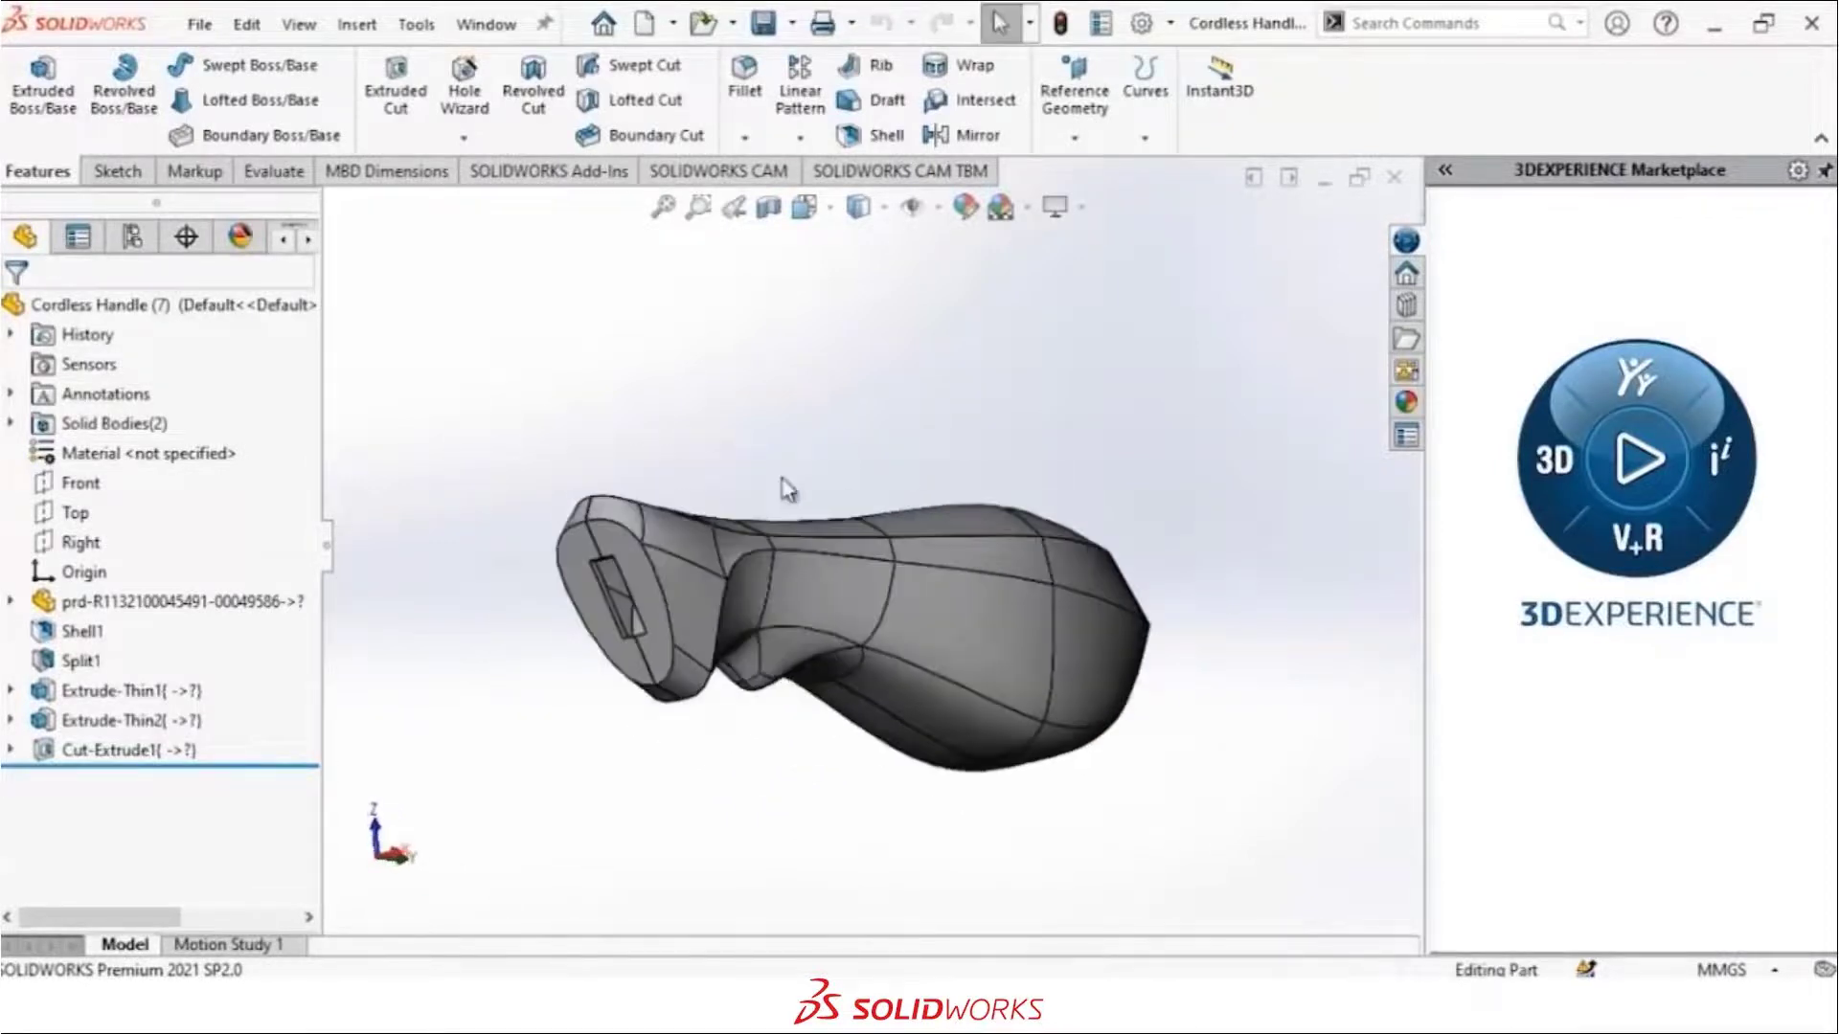
left_click(127, 172)
left_click(283, 103)
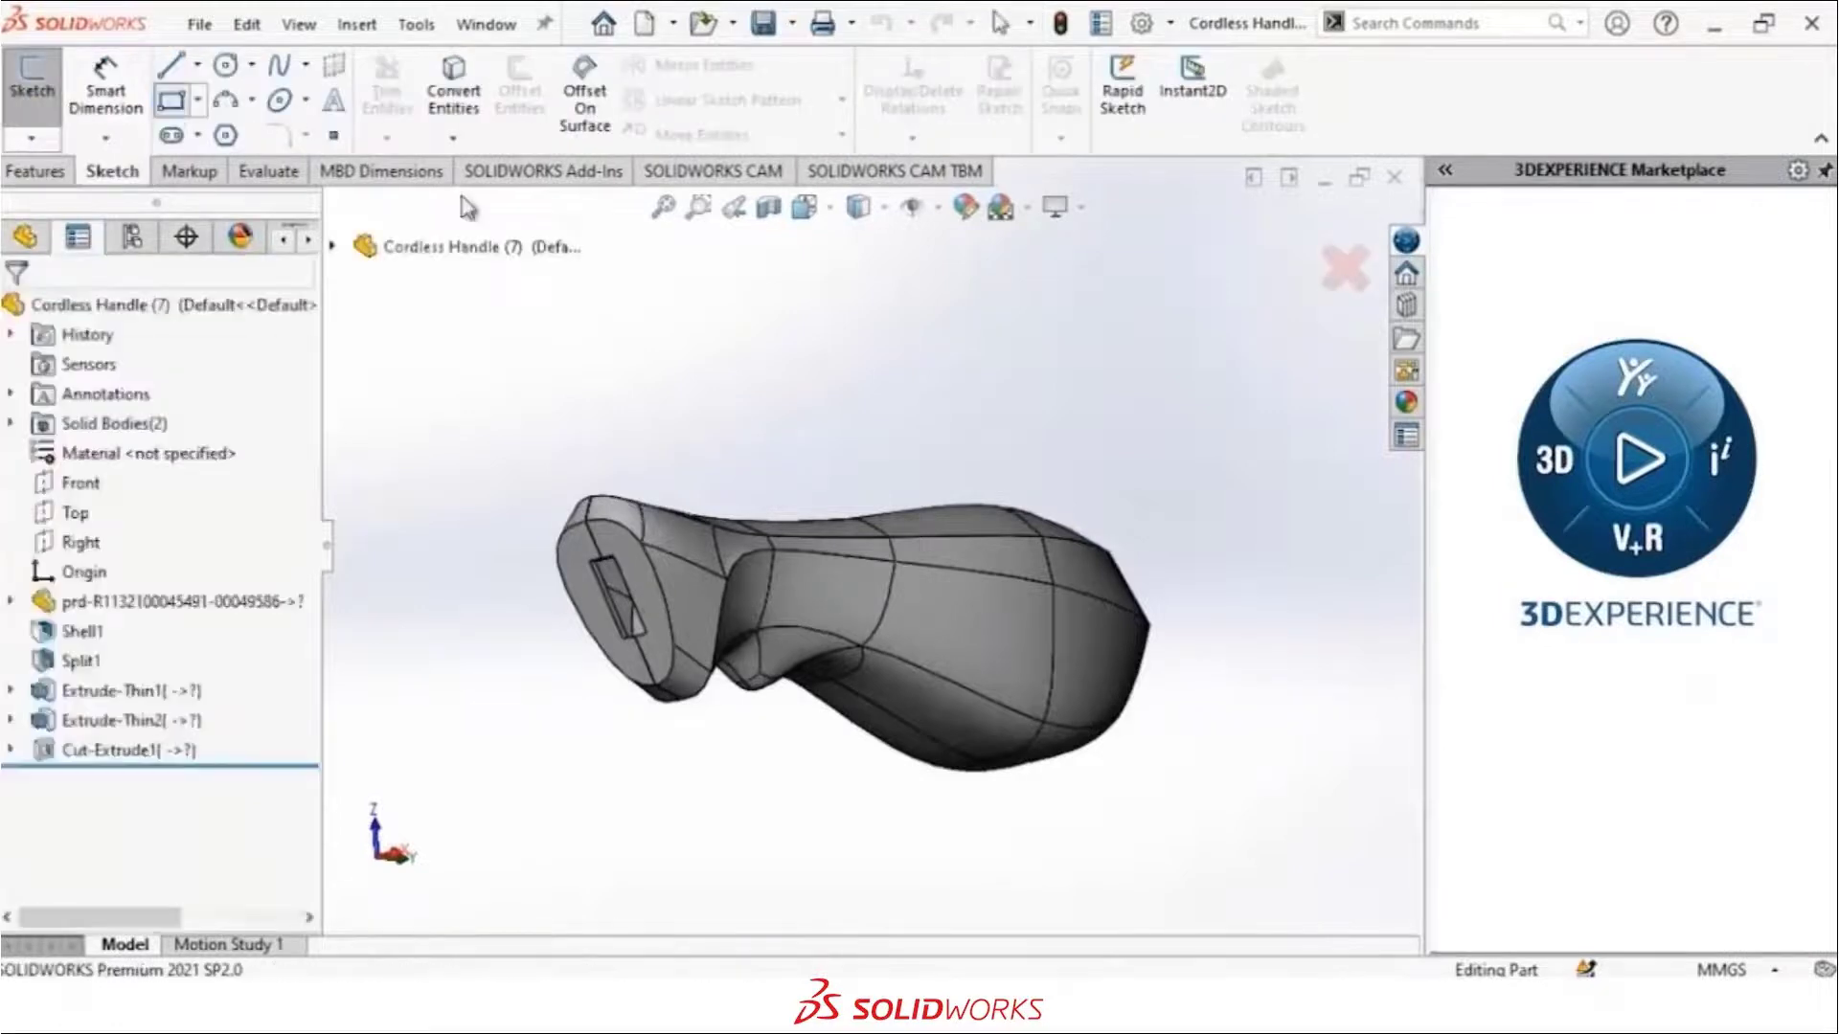
left_click(334, 248)
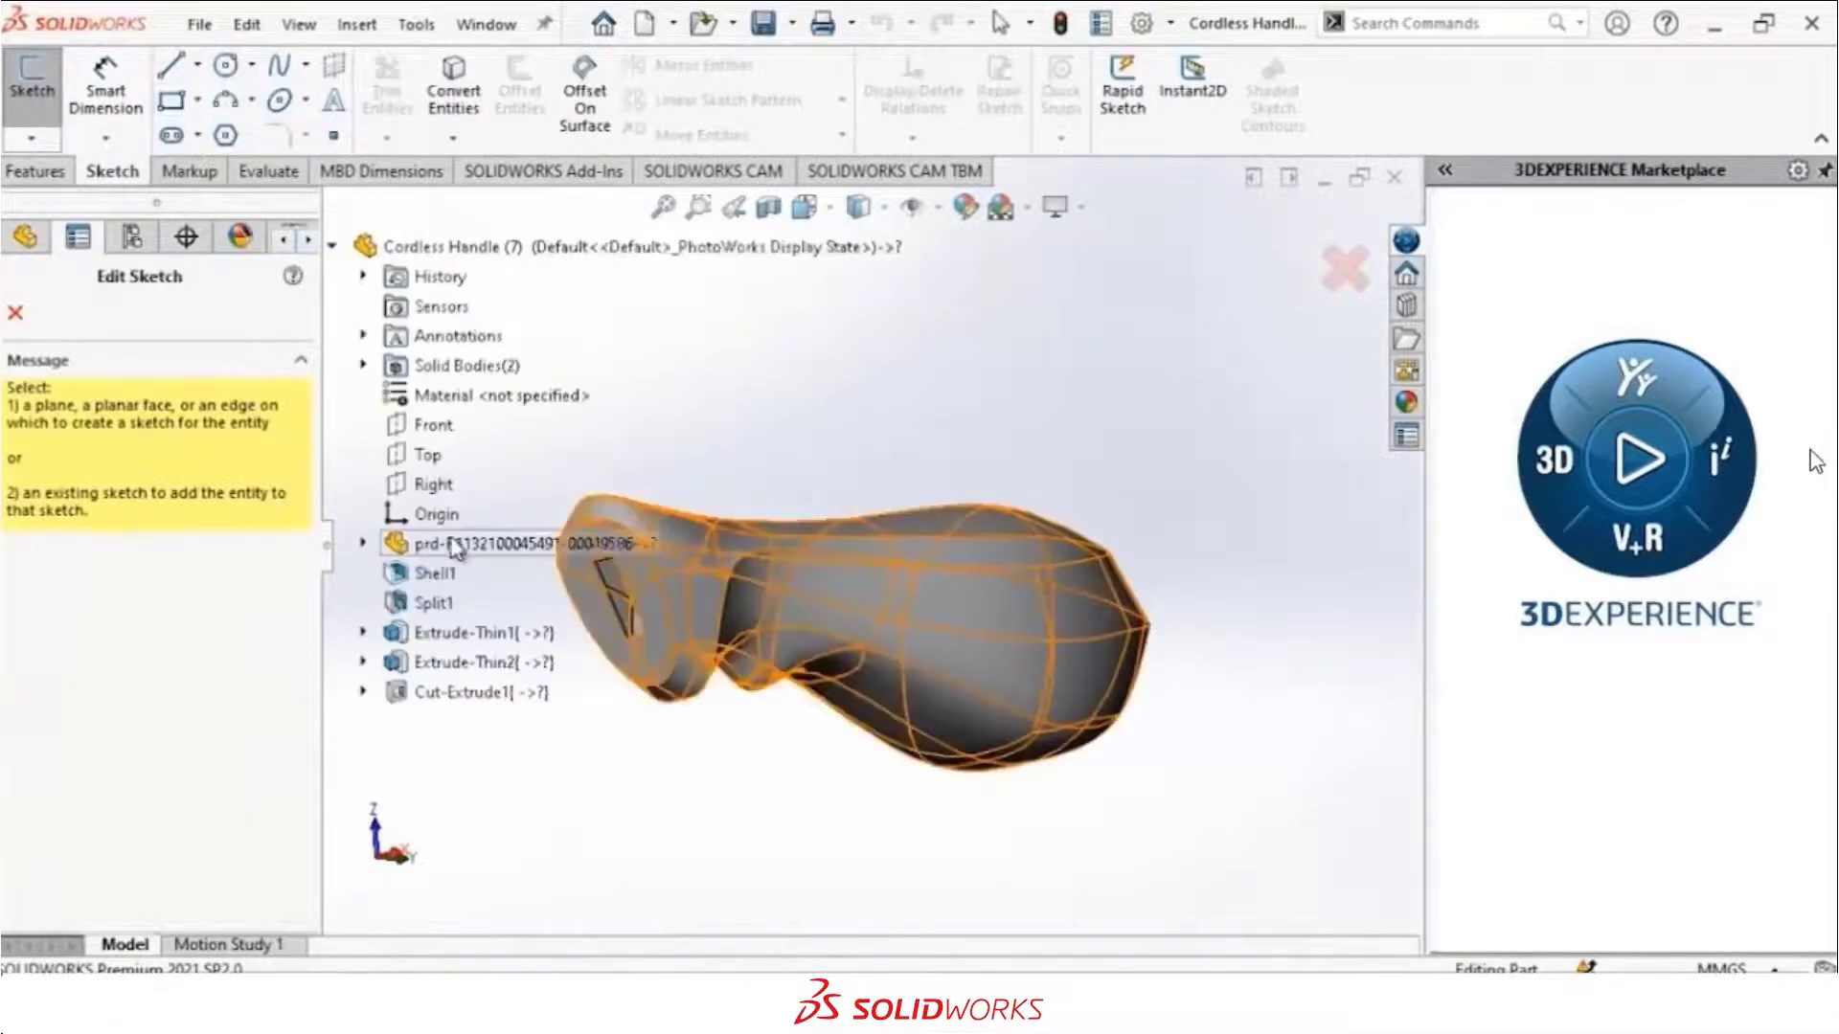
left_click(433, 484)
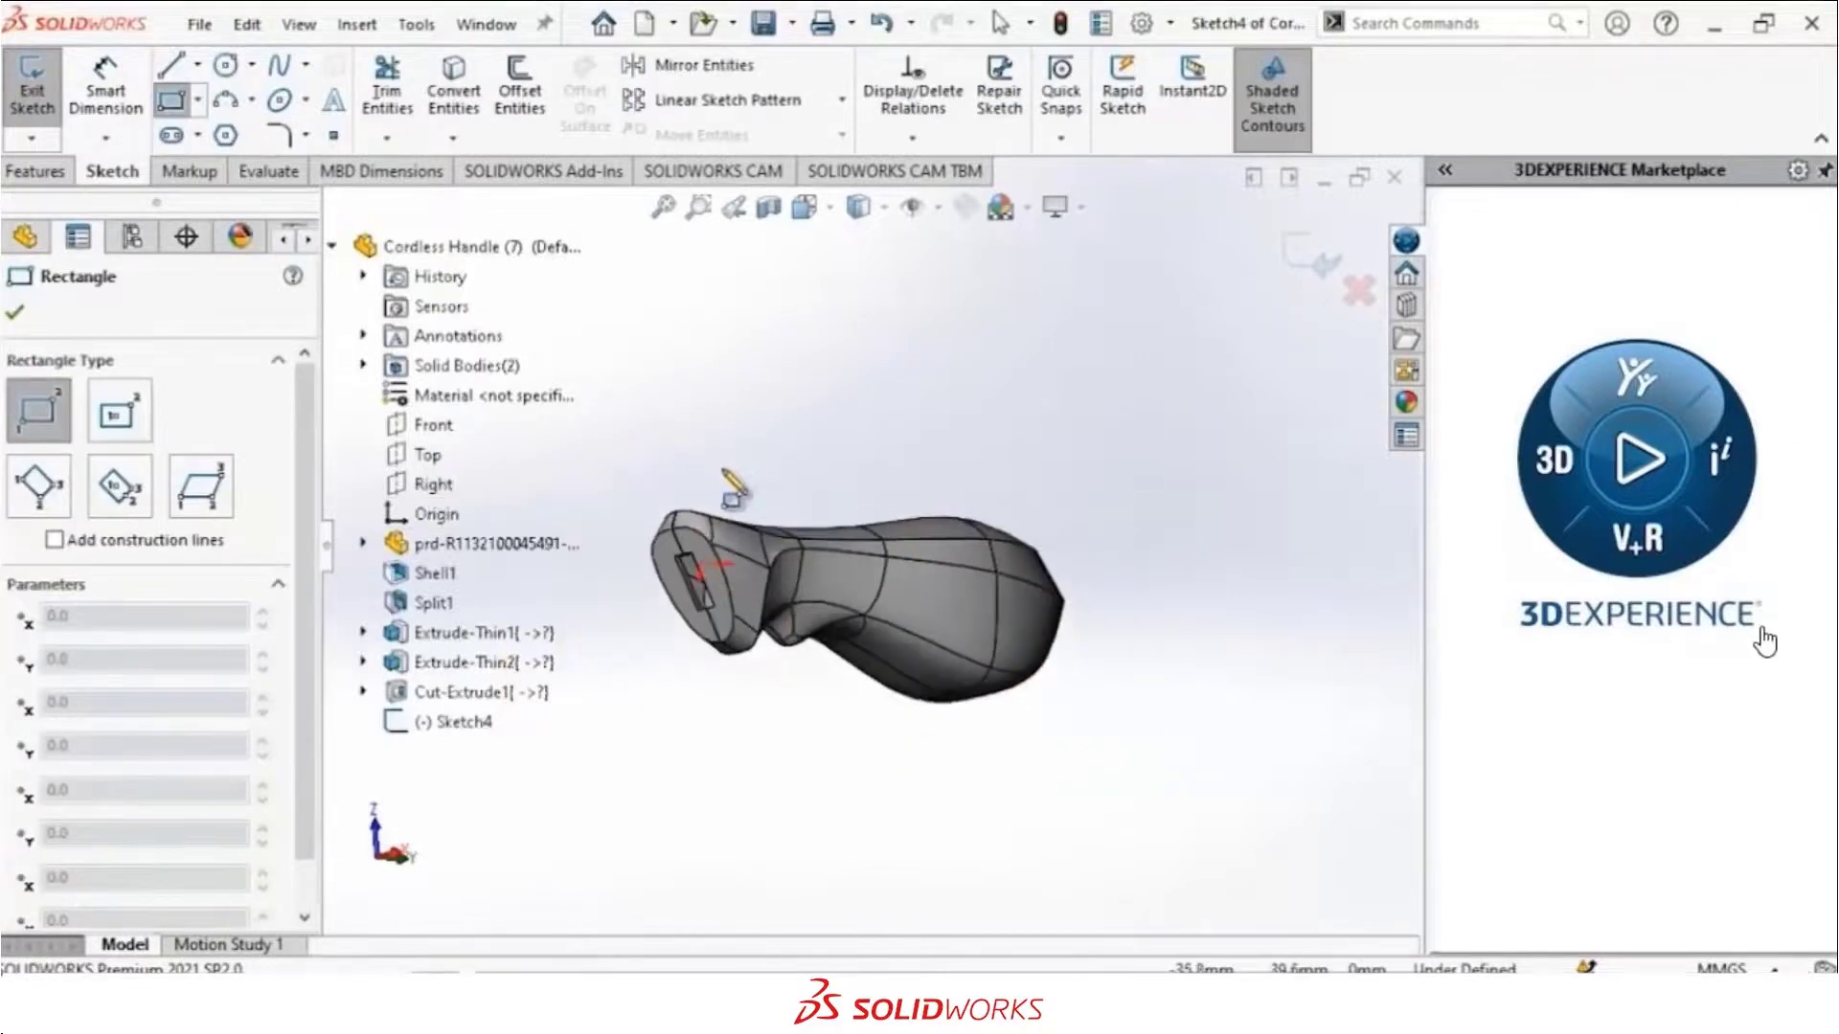
left_click(648, 374)
left_click(1244, 774)
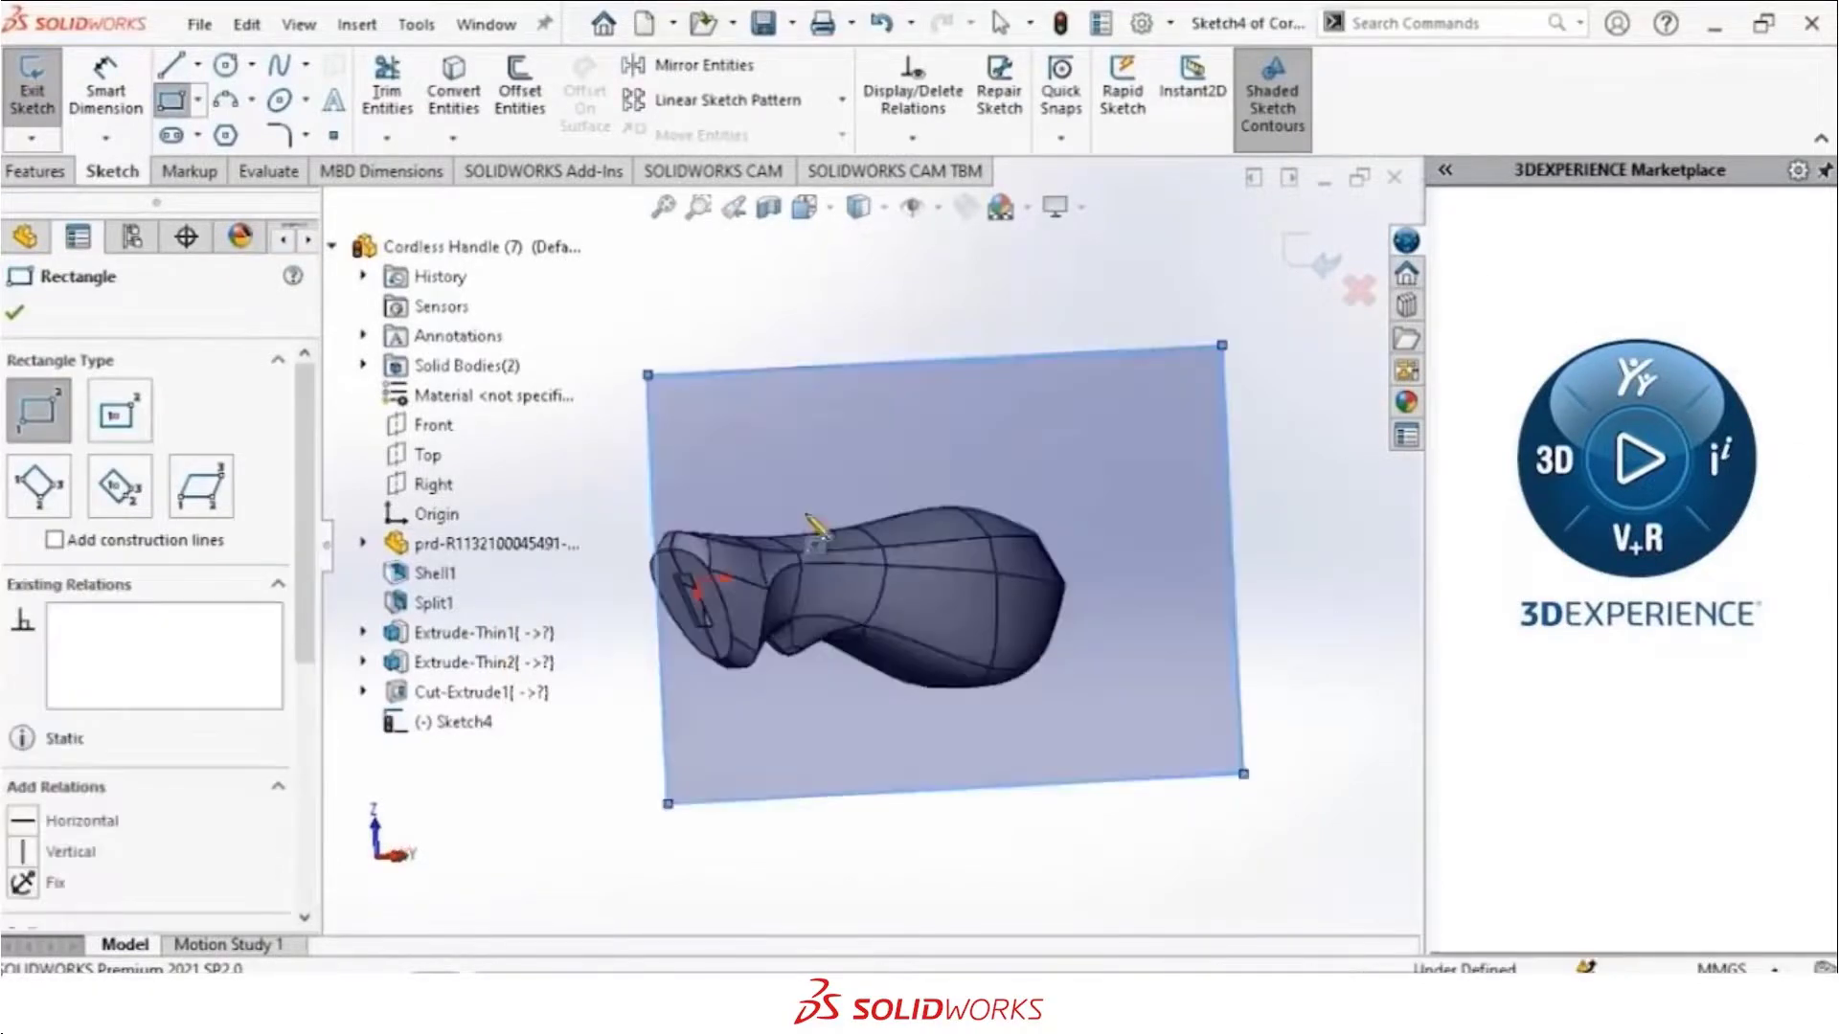
Step: Extrude-cut the rectangle Through All in the reversed direction, leaving one half-shell
left_click(71, 178)
left_click(395, 91)
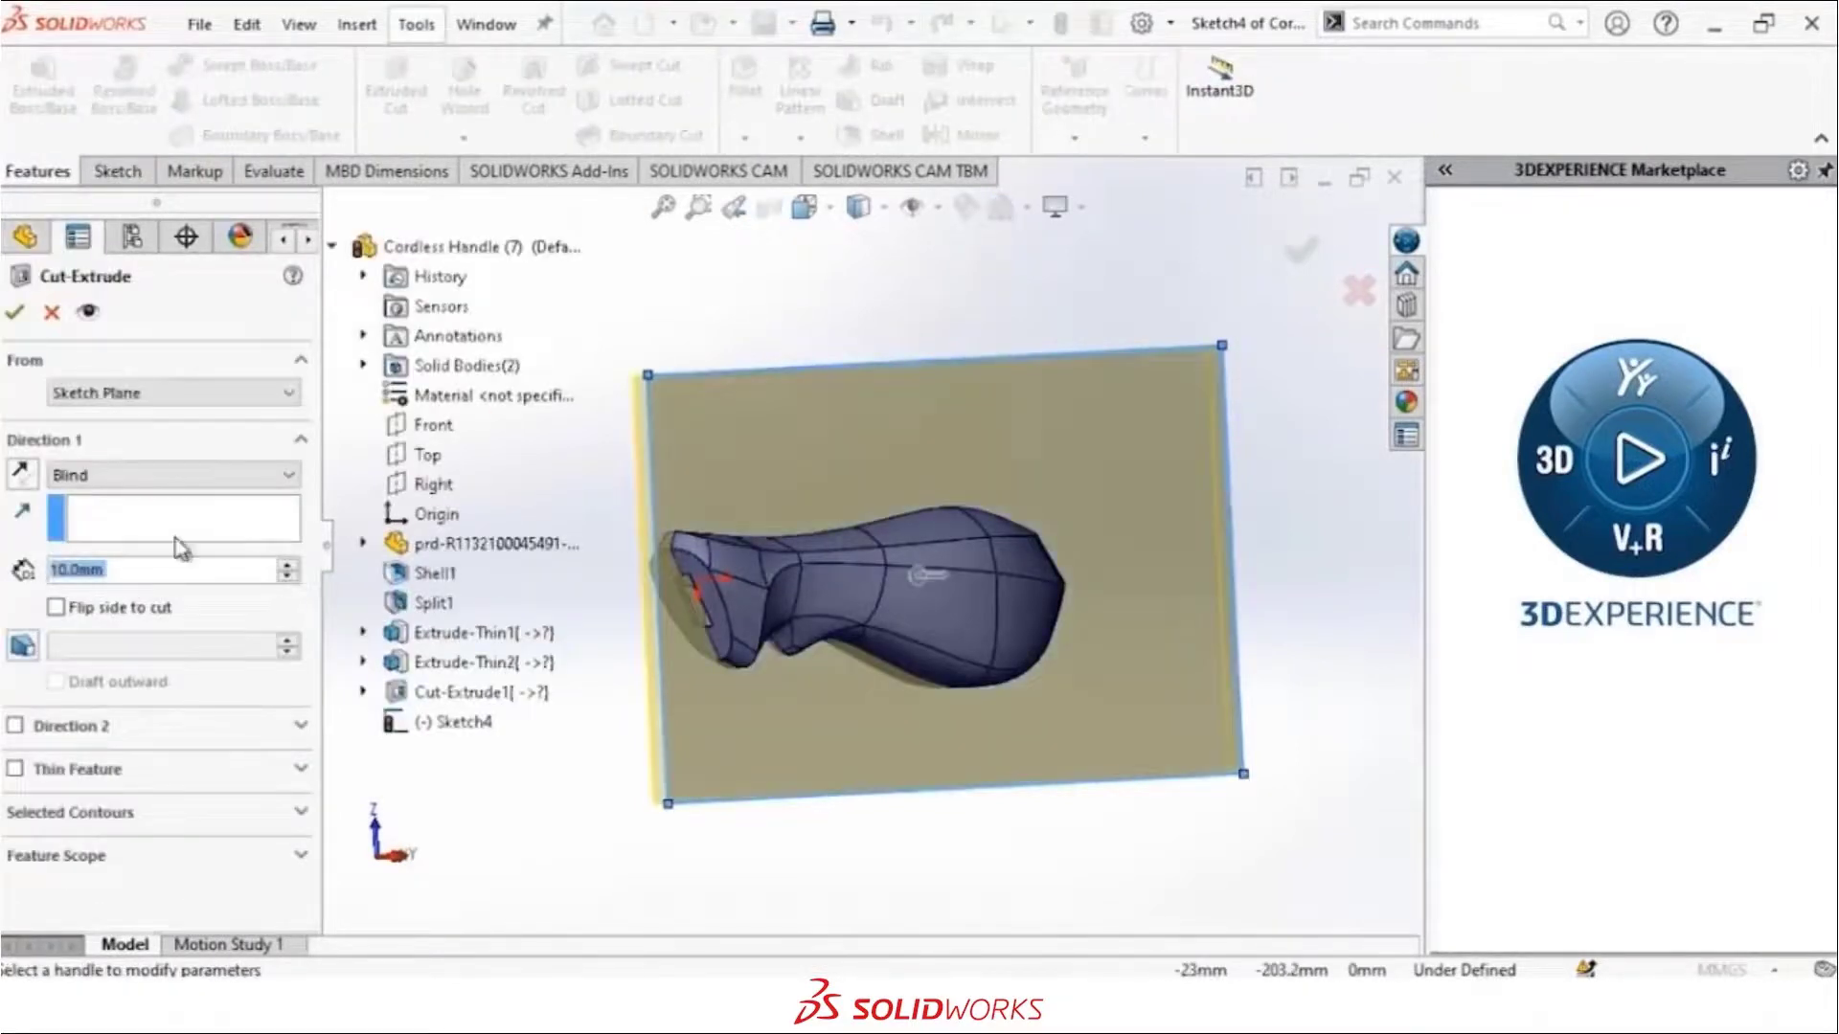
left_click(110, 475)
left_click(96, 505)
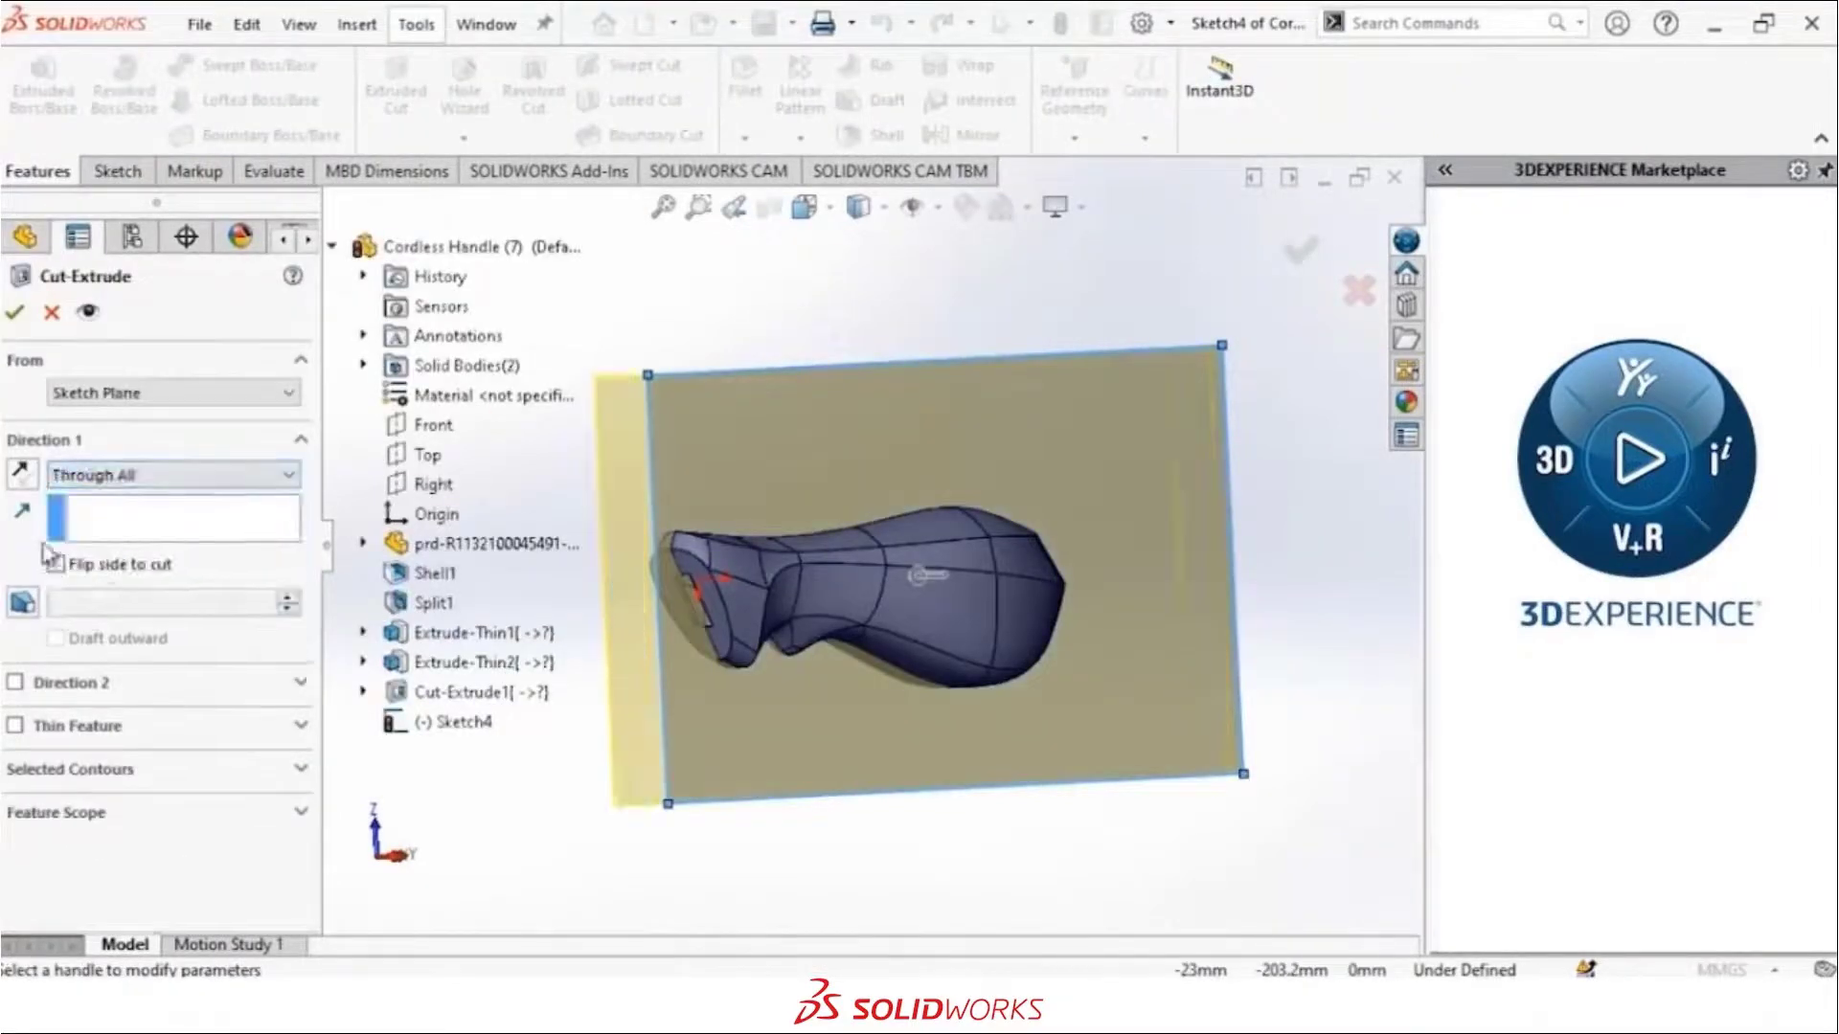
left_click(19, 472)
left_click(14, 311)
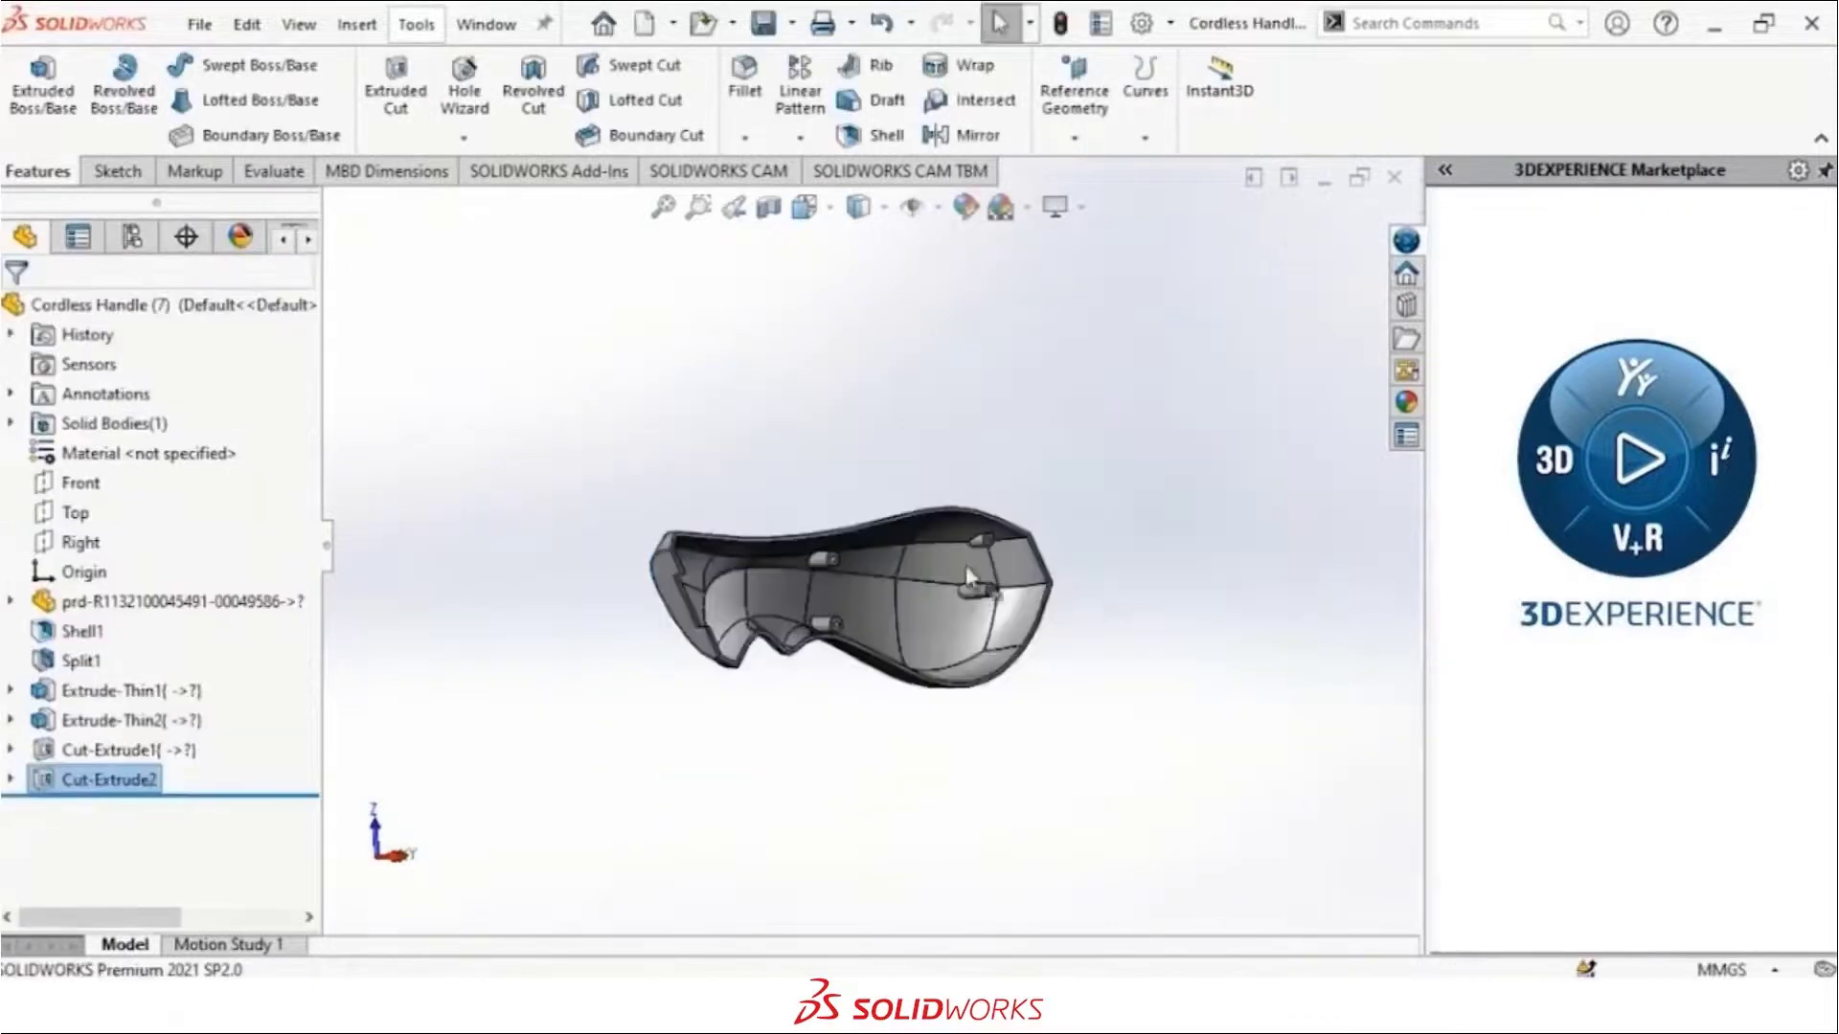
middle_click_drag(859, 659, 814, 594)
Step: Save the halved part as Cordless Handle.SLDPRT on the Desktop, dropping the '(7)' suffix
left_click(206, 27)
left_click(253, 354)
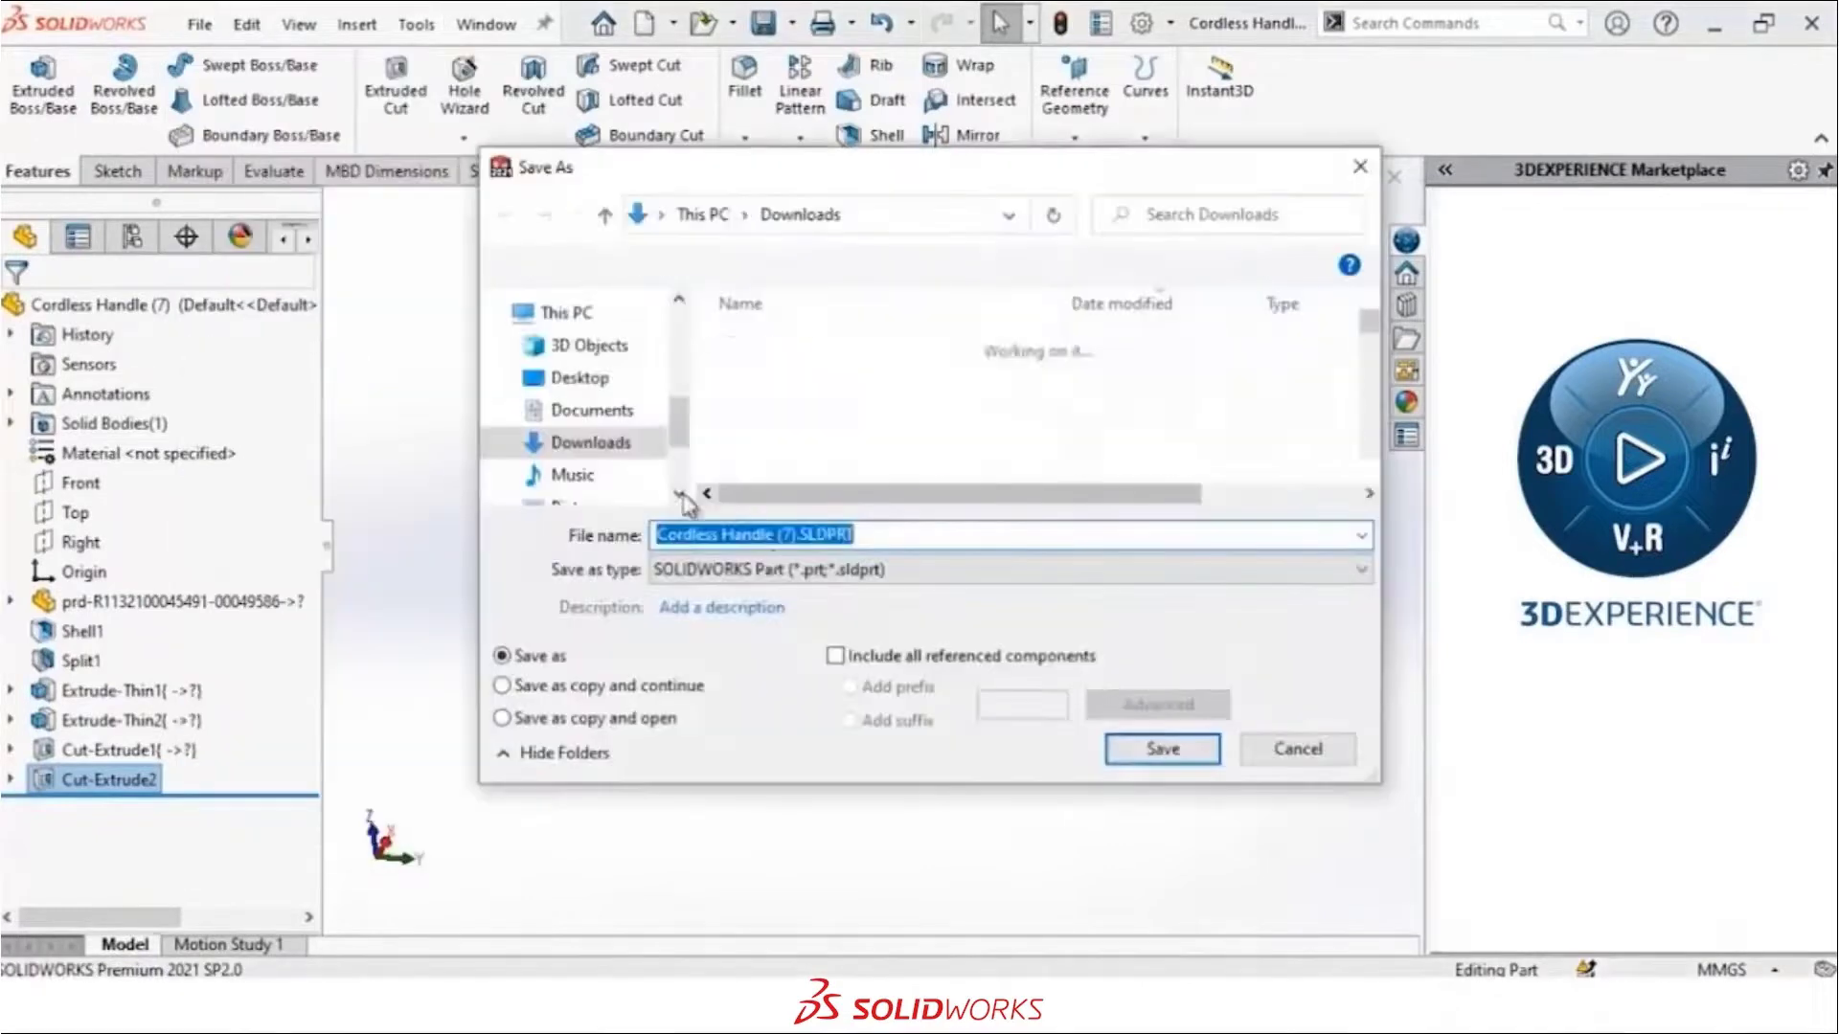
left_click(808, 537)
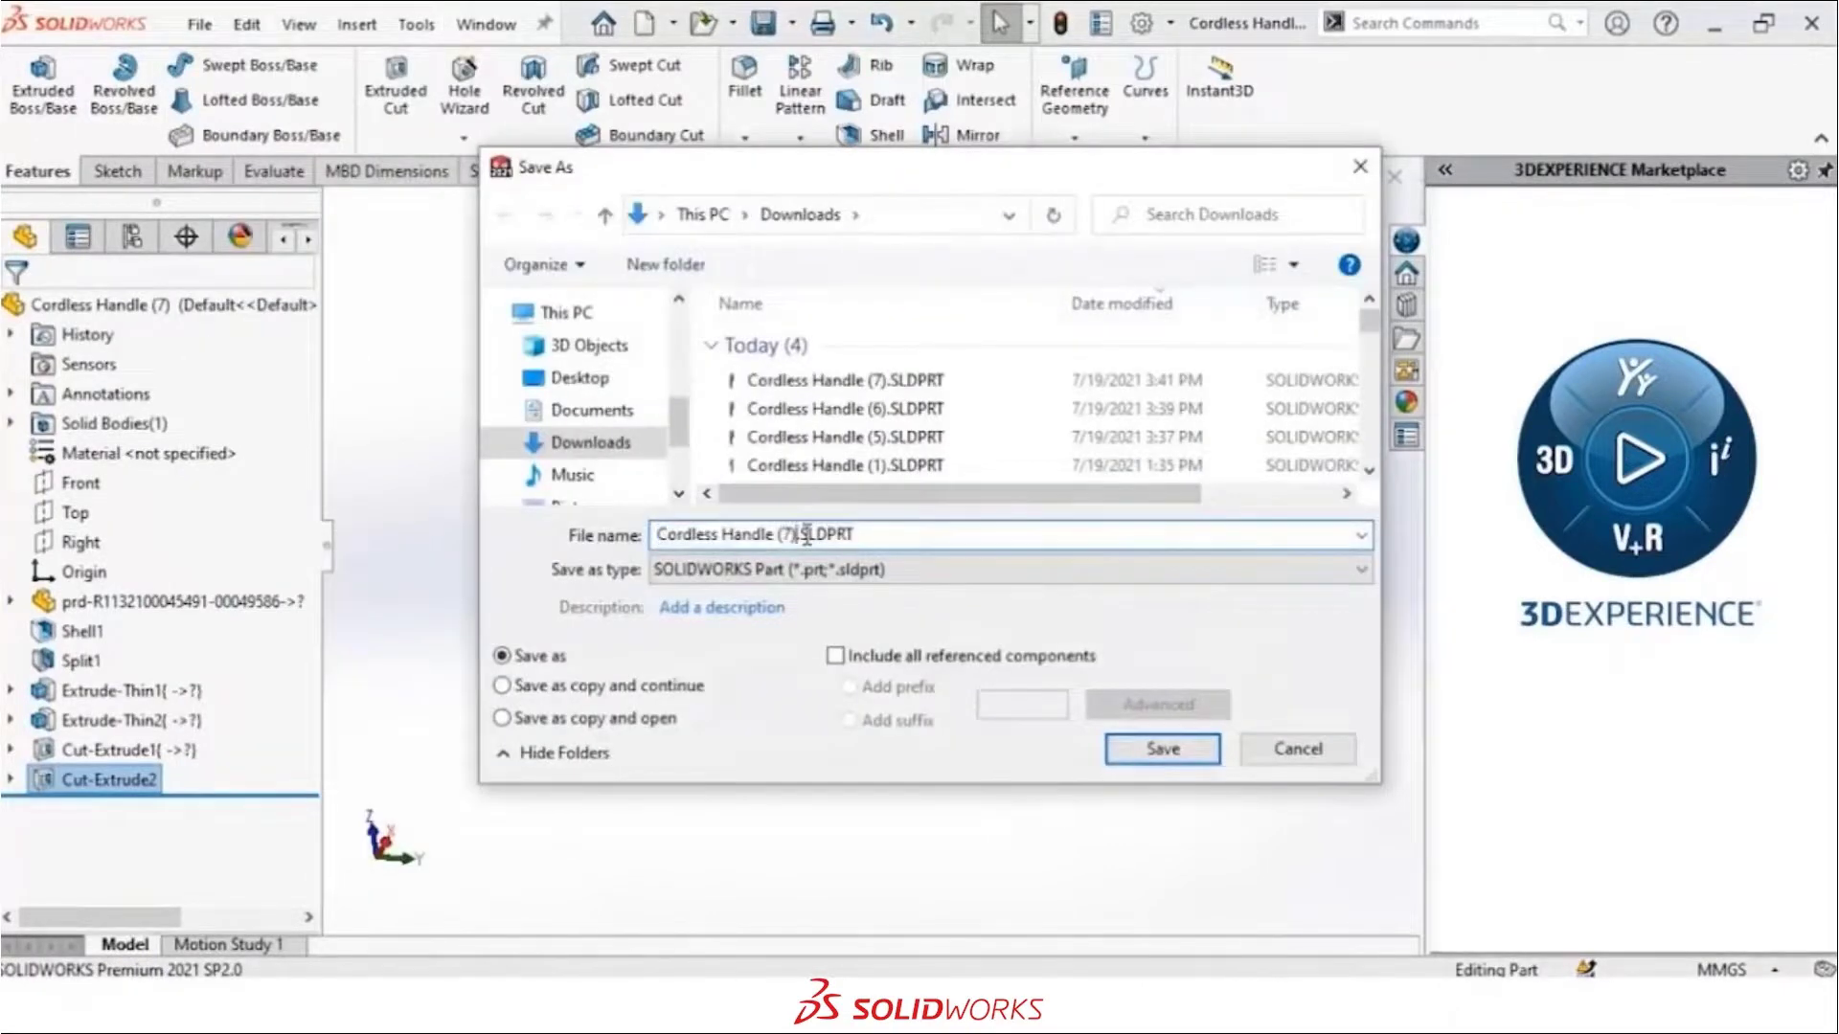
key("BackSpace")
key("BackSpace")
key("BackSpace")
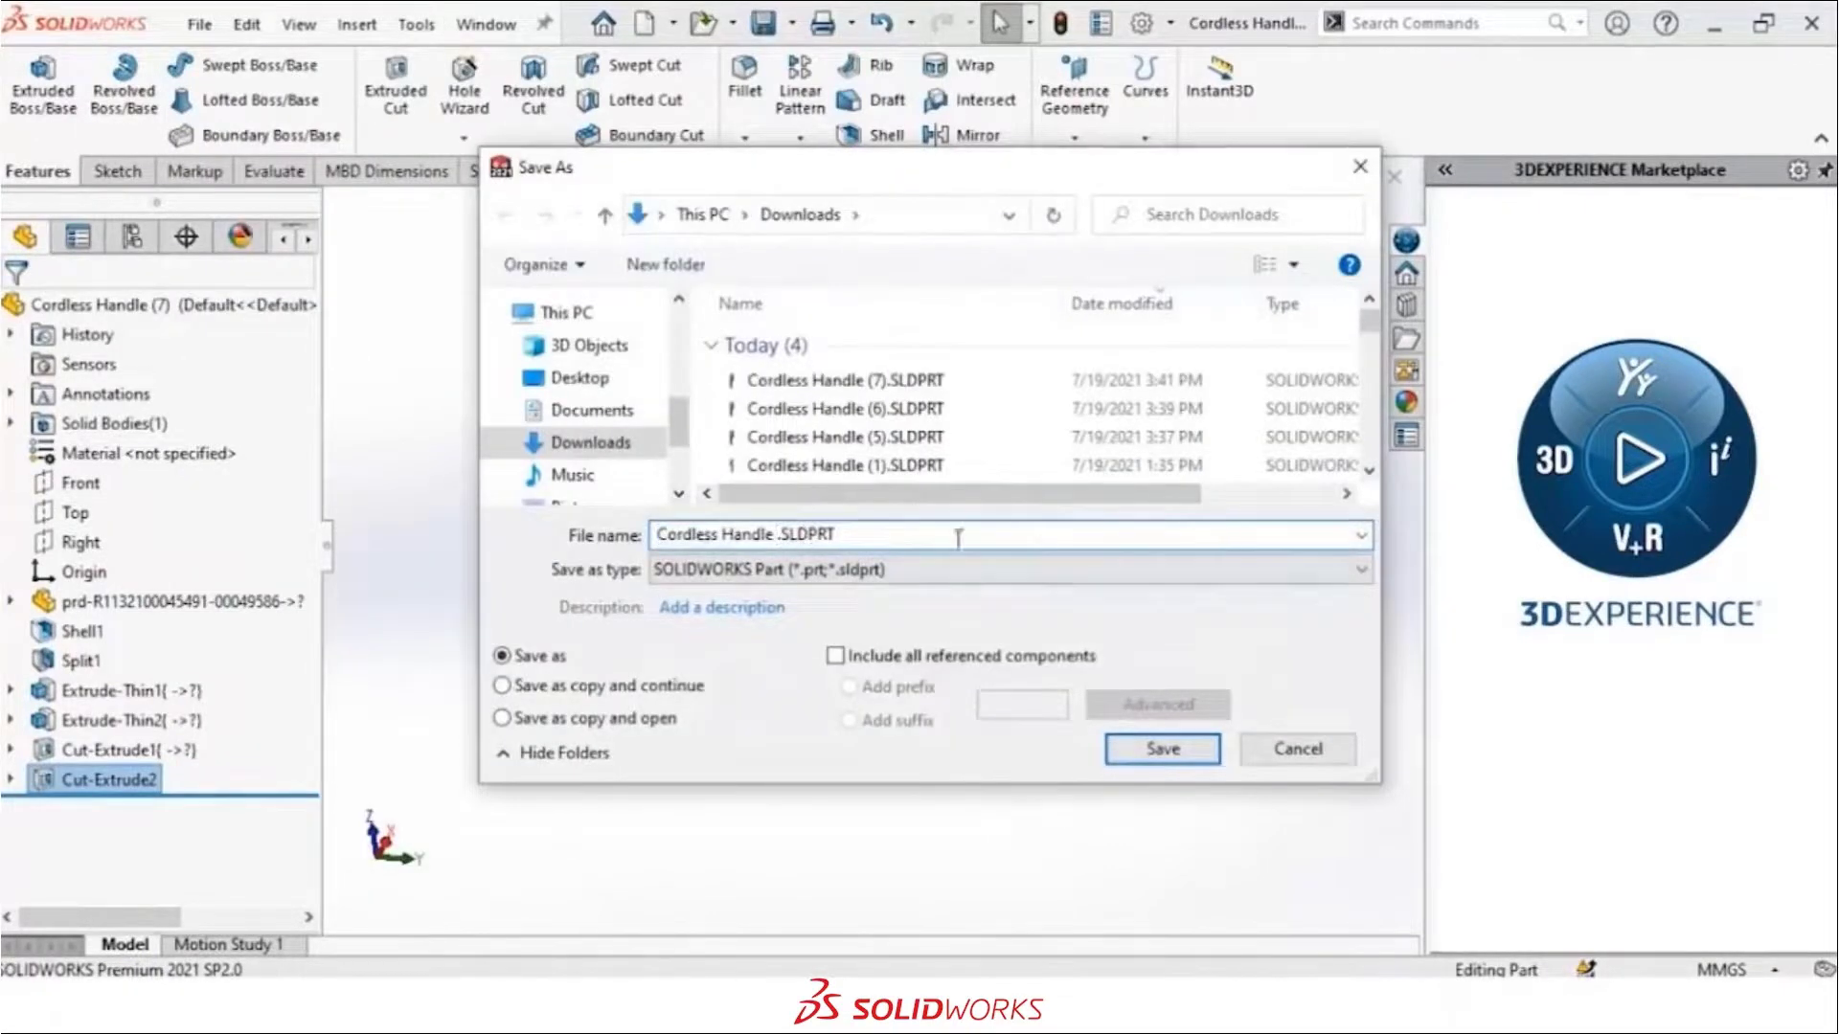
left_click(580, 378)
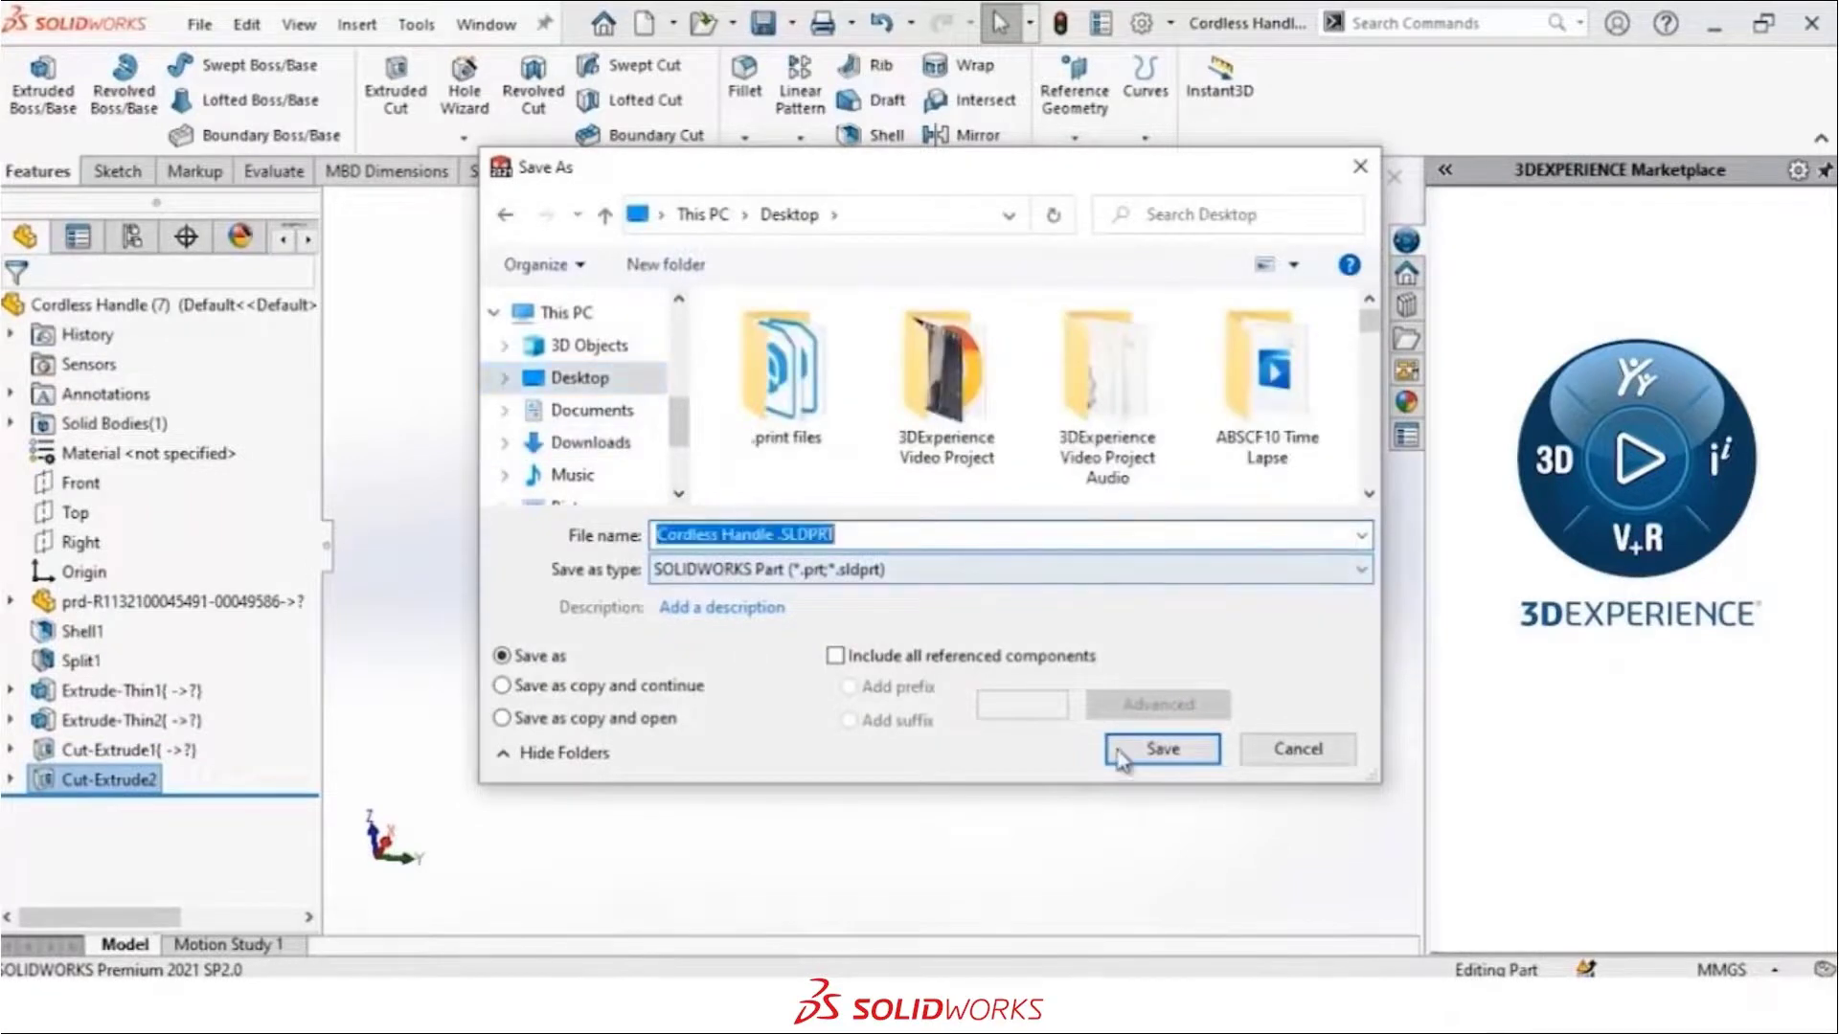
left_click(1161, 749)
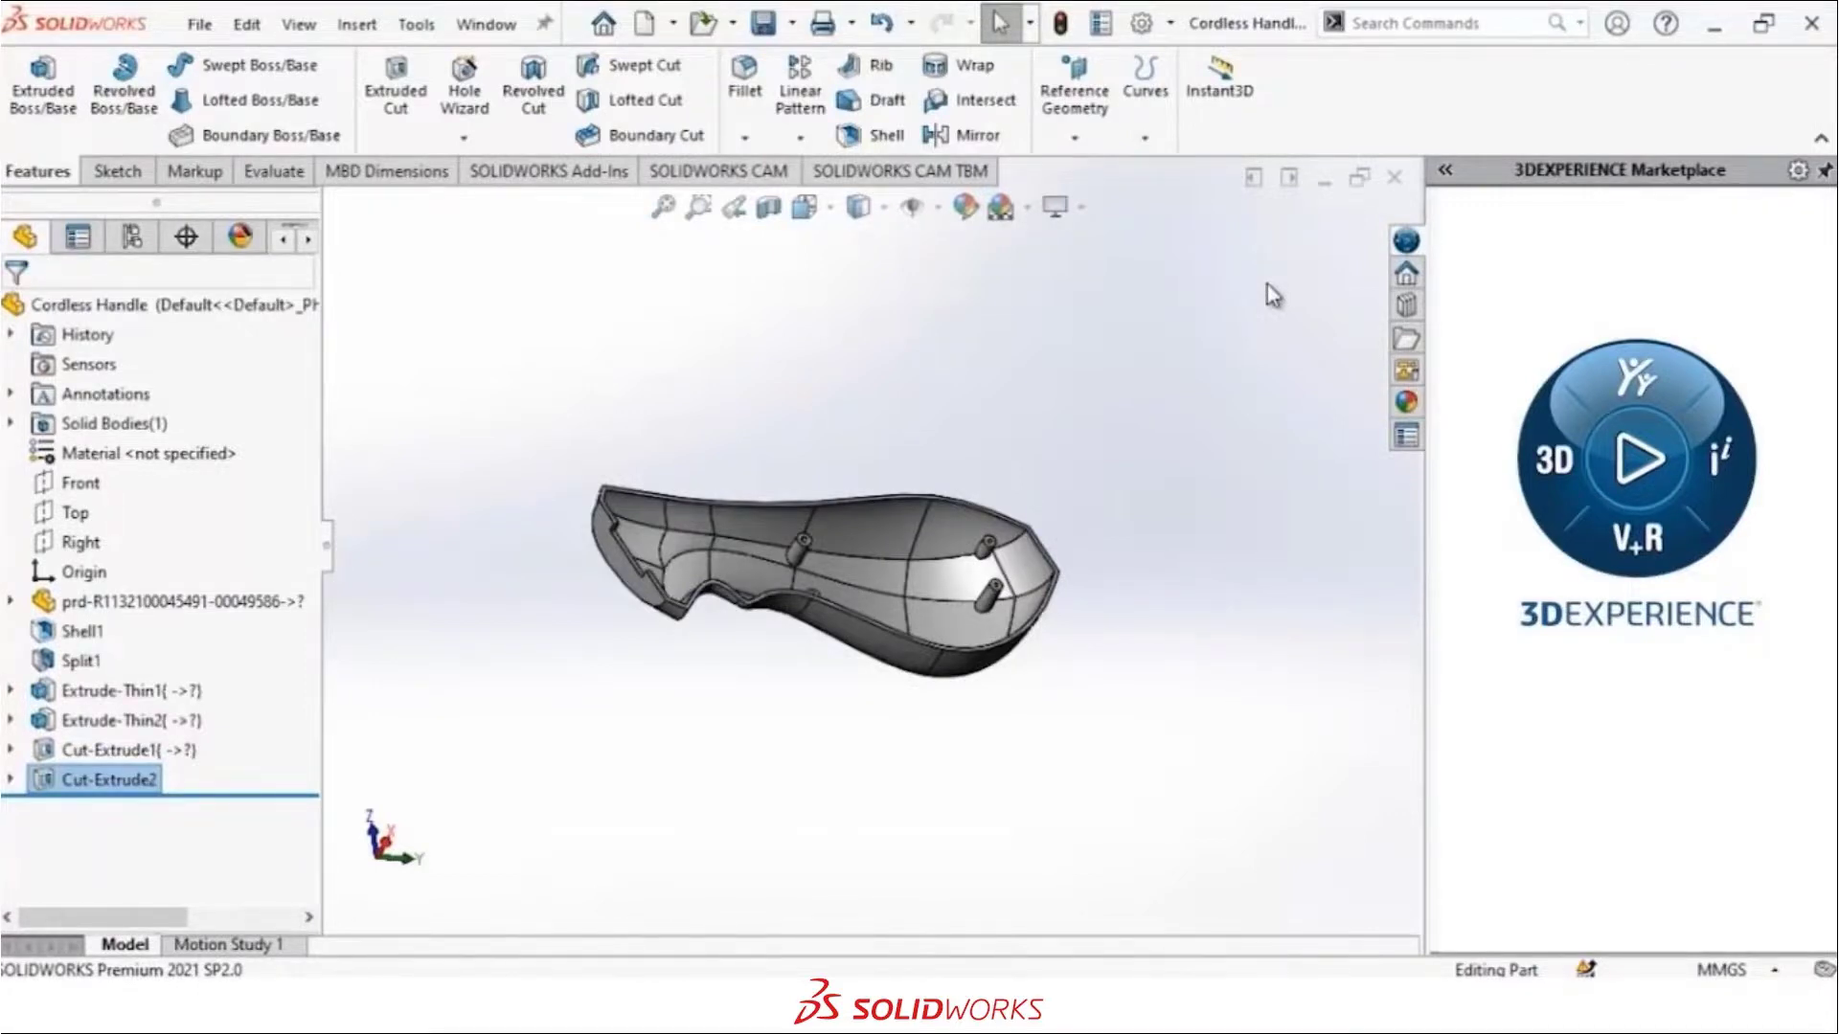
Step: Return to the browser and scroll the Consumer Products feed to 'Prototype came out great!!'
left_click(1715, 24)
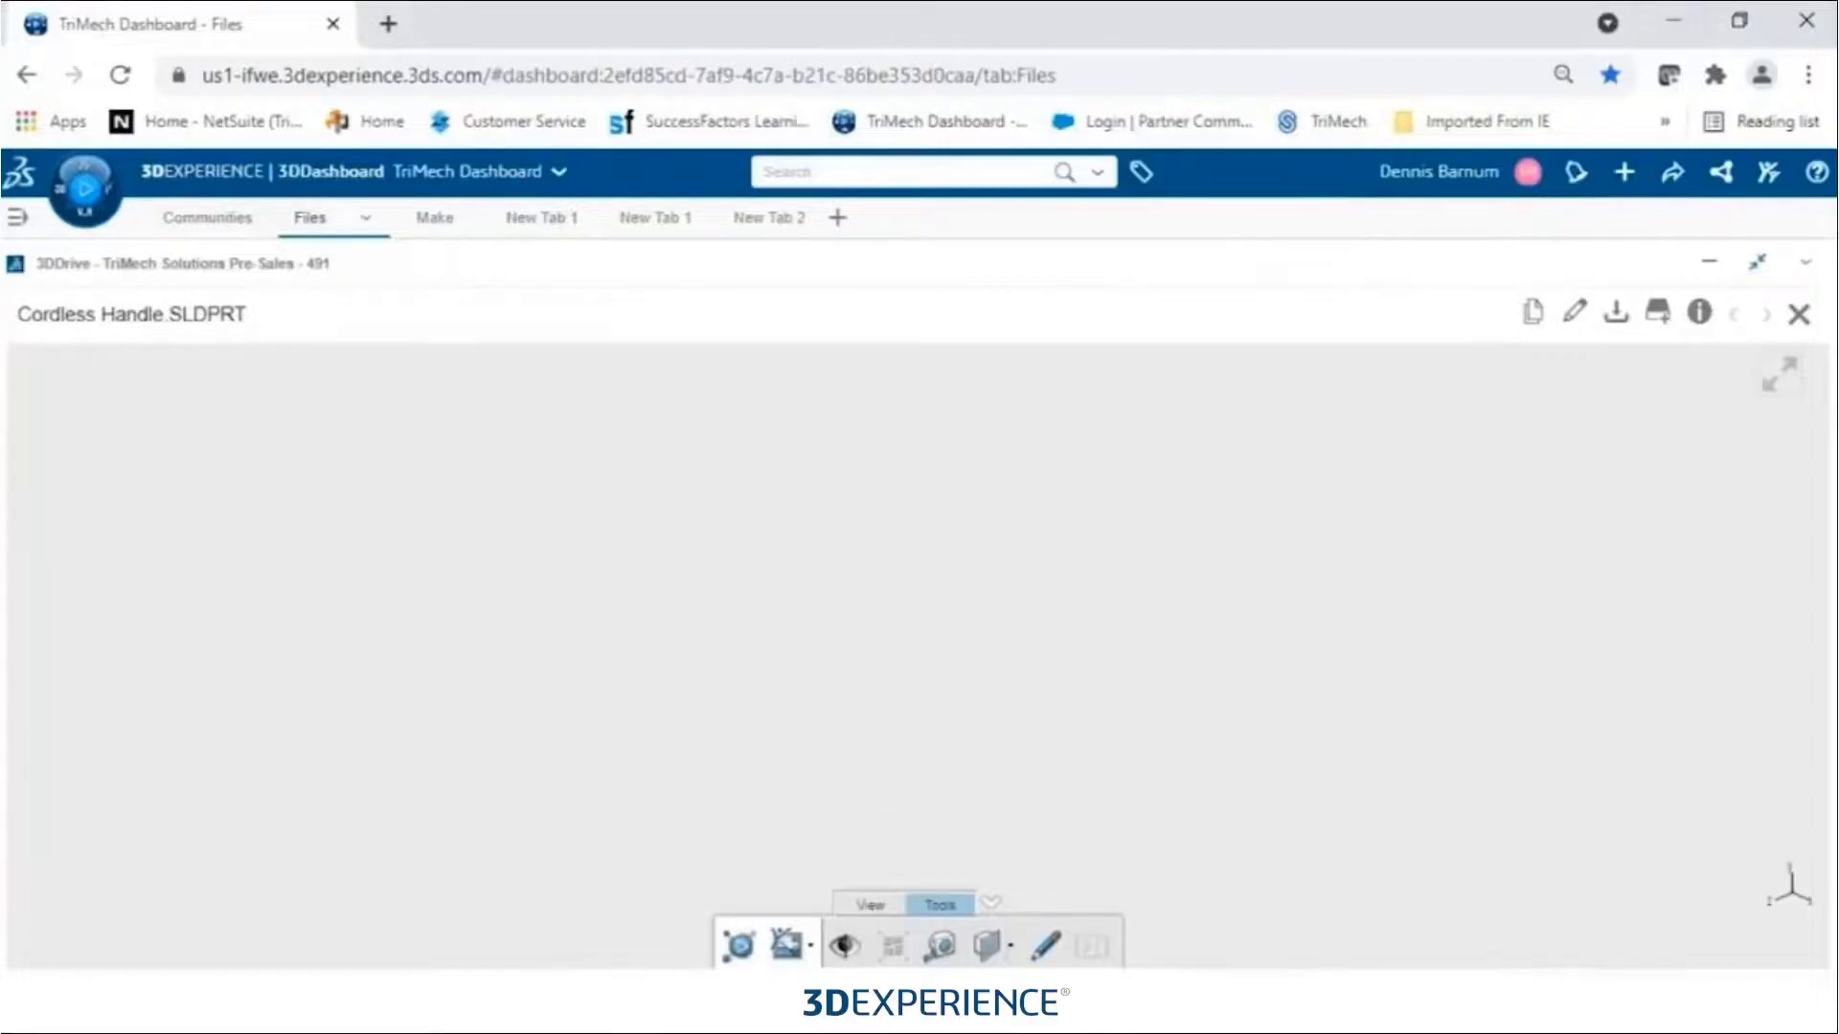
left_click(223, 228)
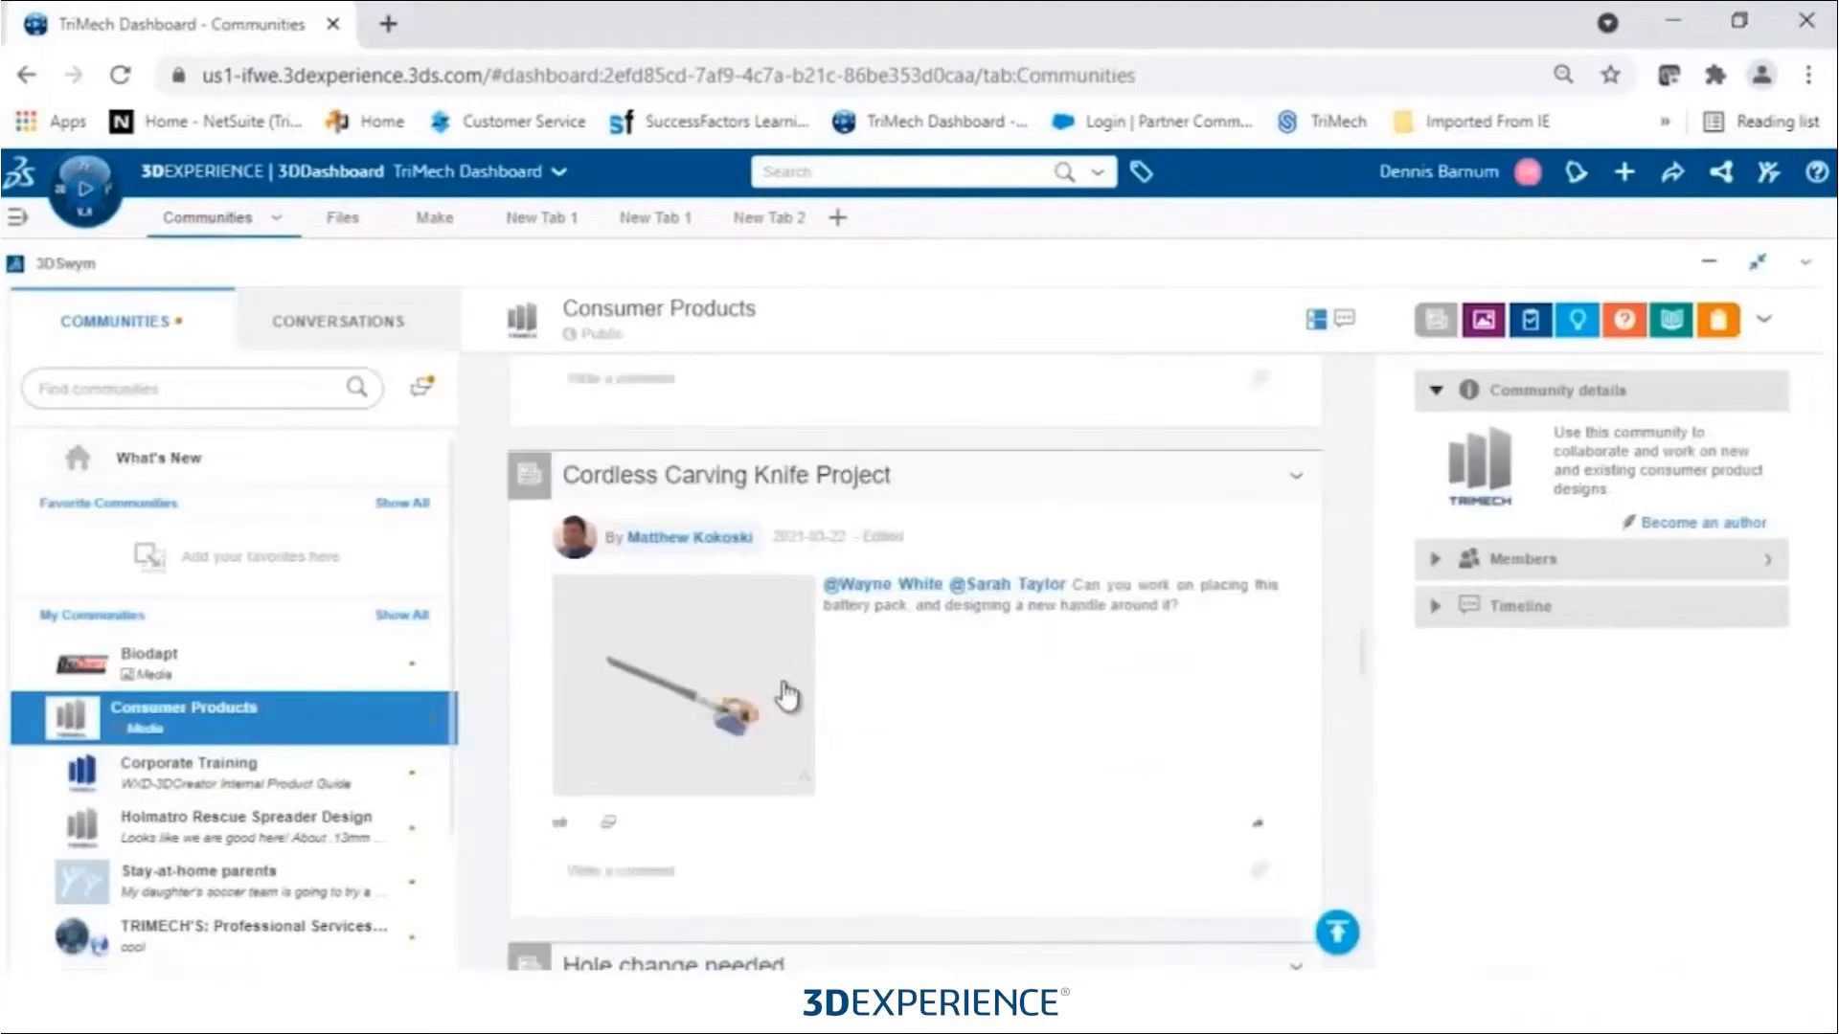
scroll(786, 697, "down", 15)
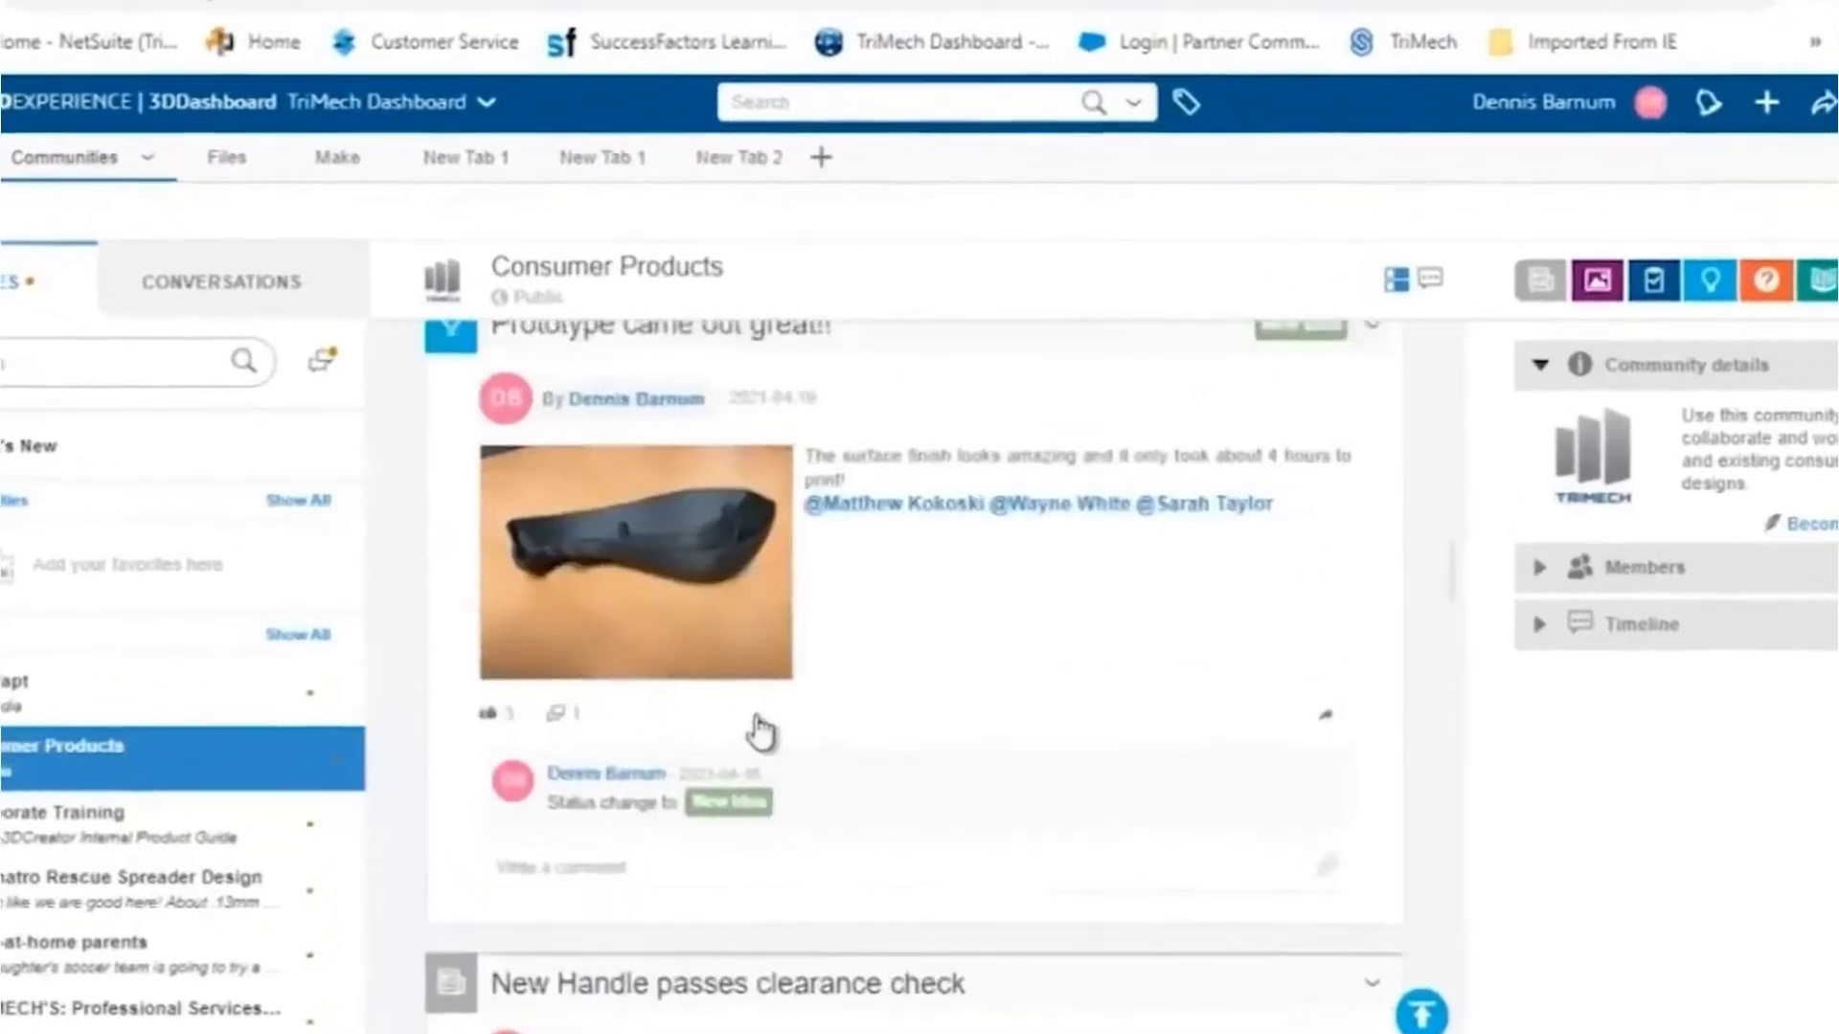
scroll(762, 732, "up", 5)
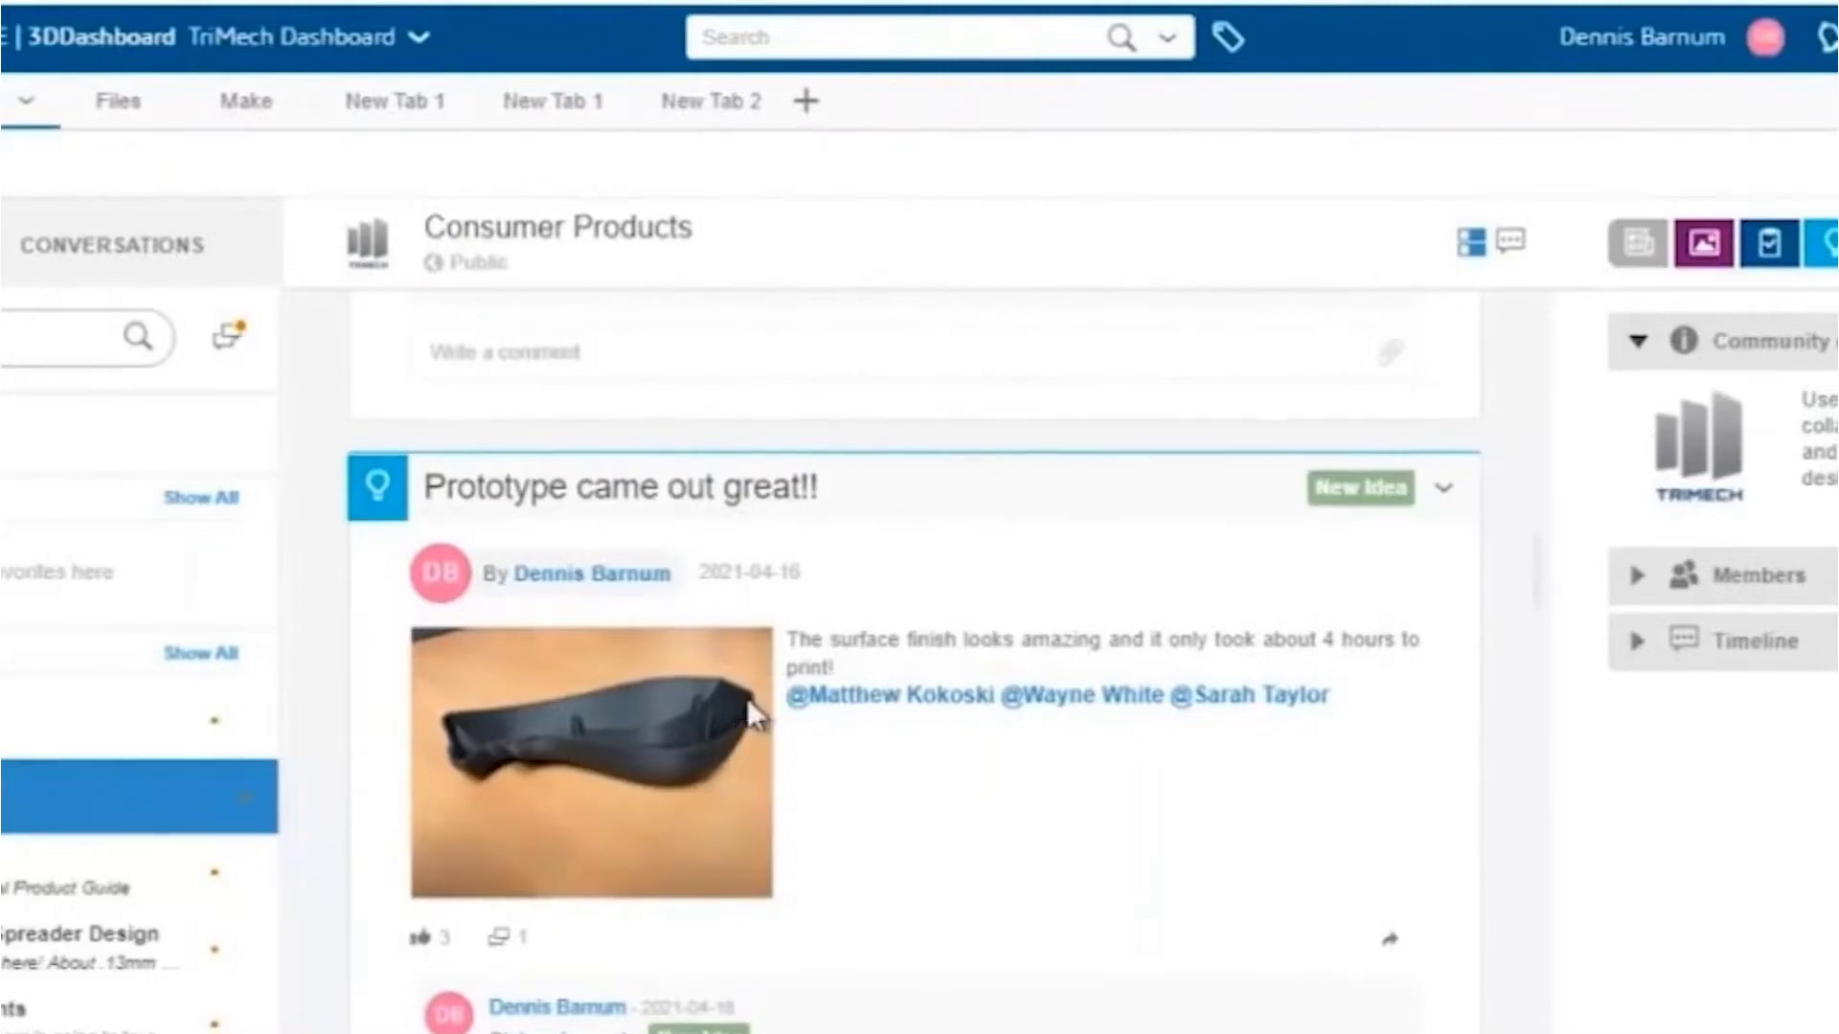
scroll(747, 698, "down", 5)
scroll(827, 747, "down", 4)
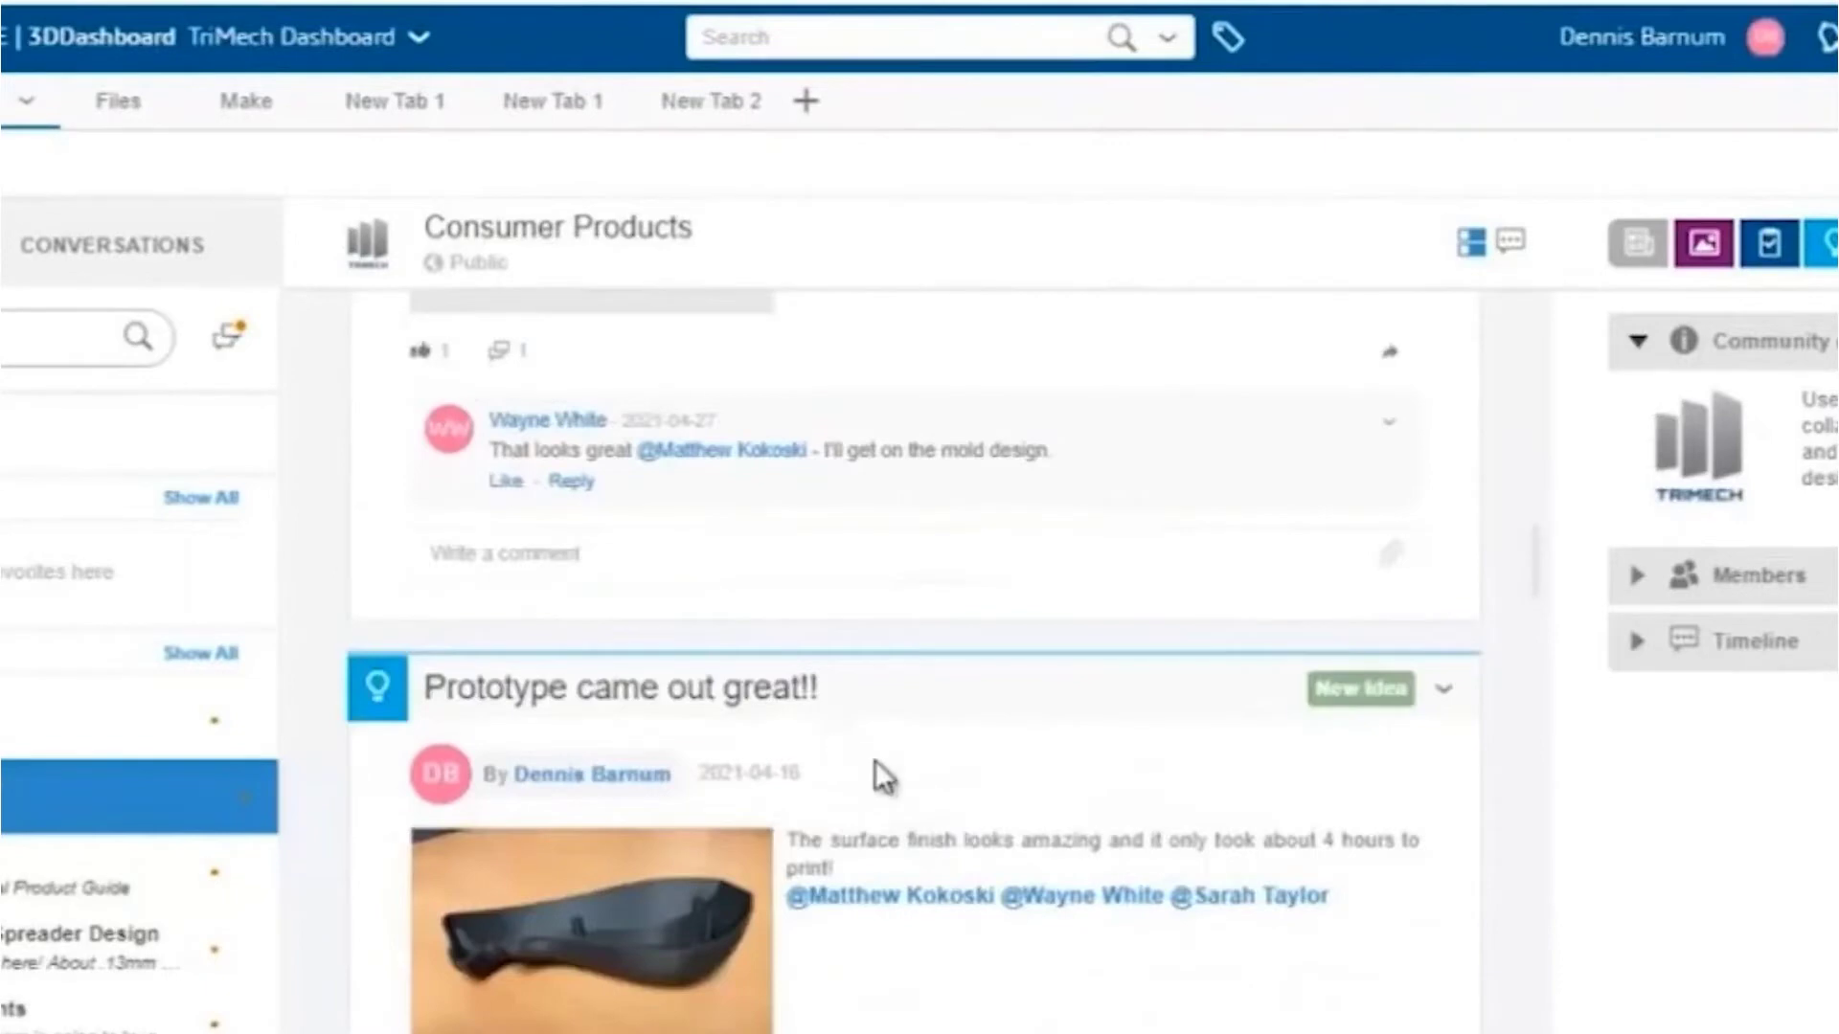